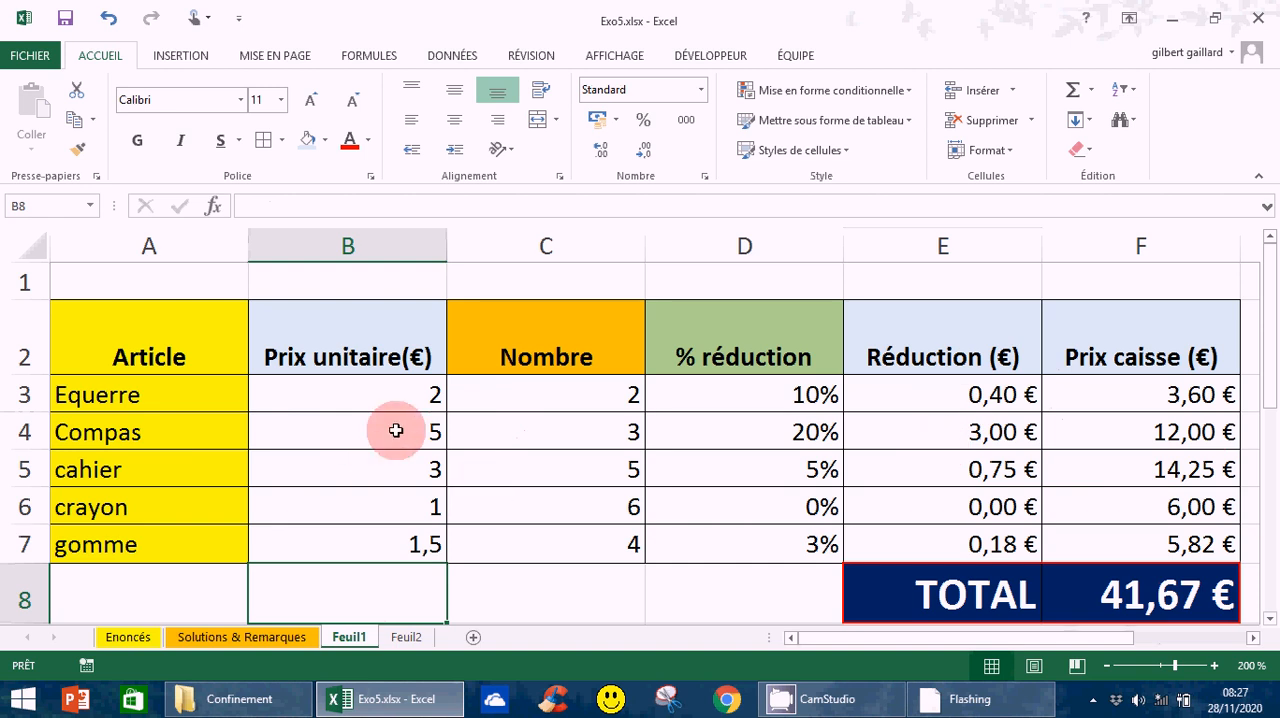
- Inspect the Compas row of the price table, checking its Nombre value and its Prix caisse (€) formula
click(585, 438)
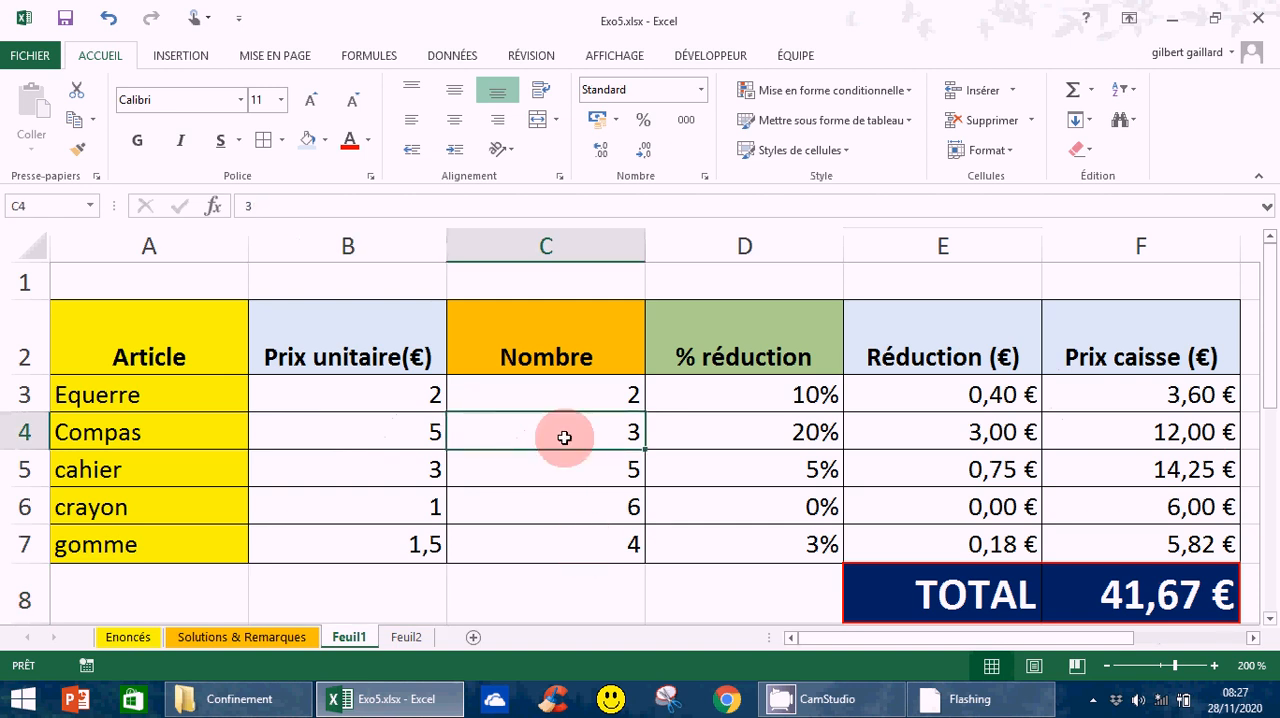
click(962, 437)
key(Left)
key(Left)
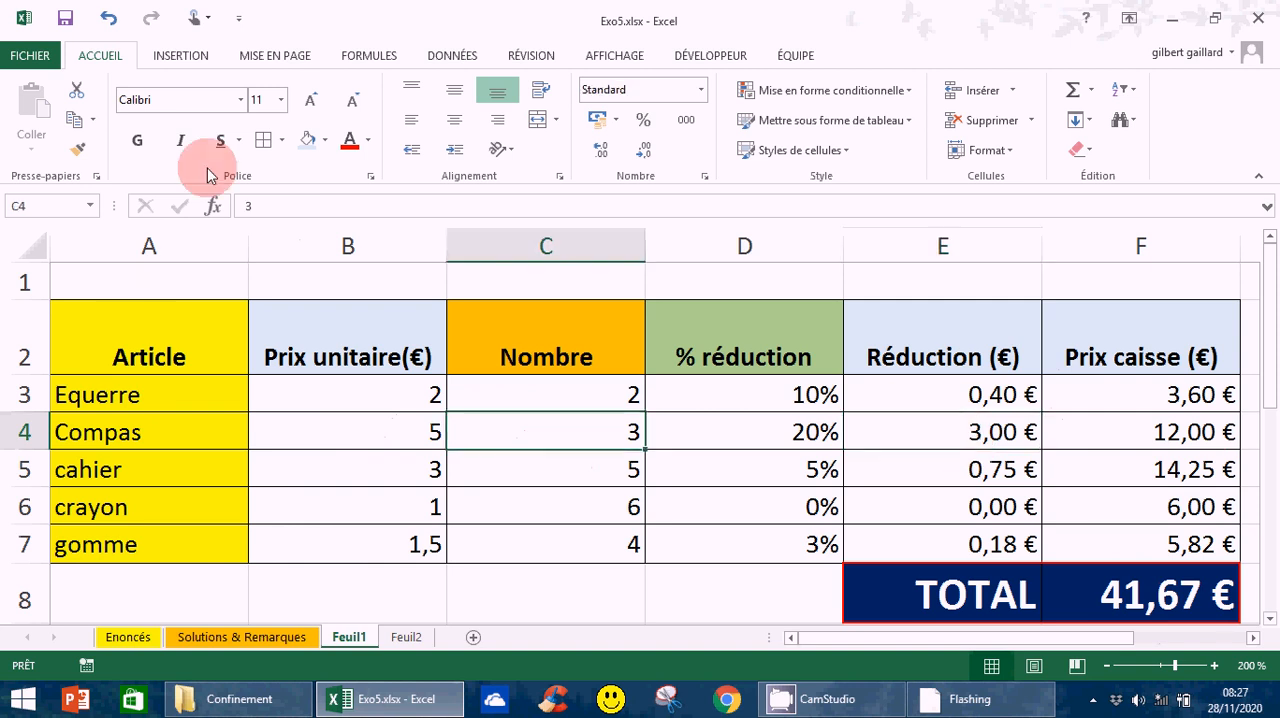
click(1170, 432)
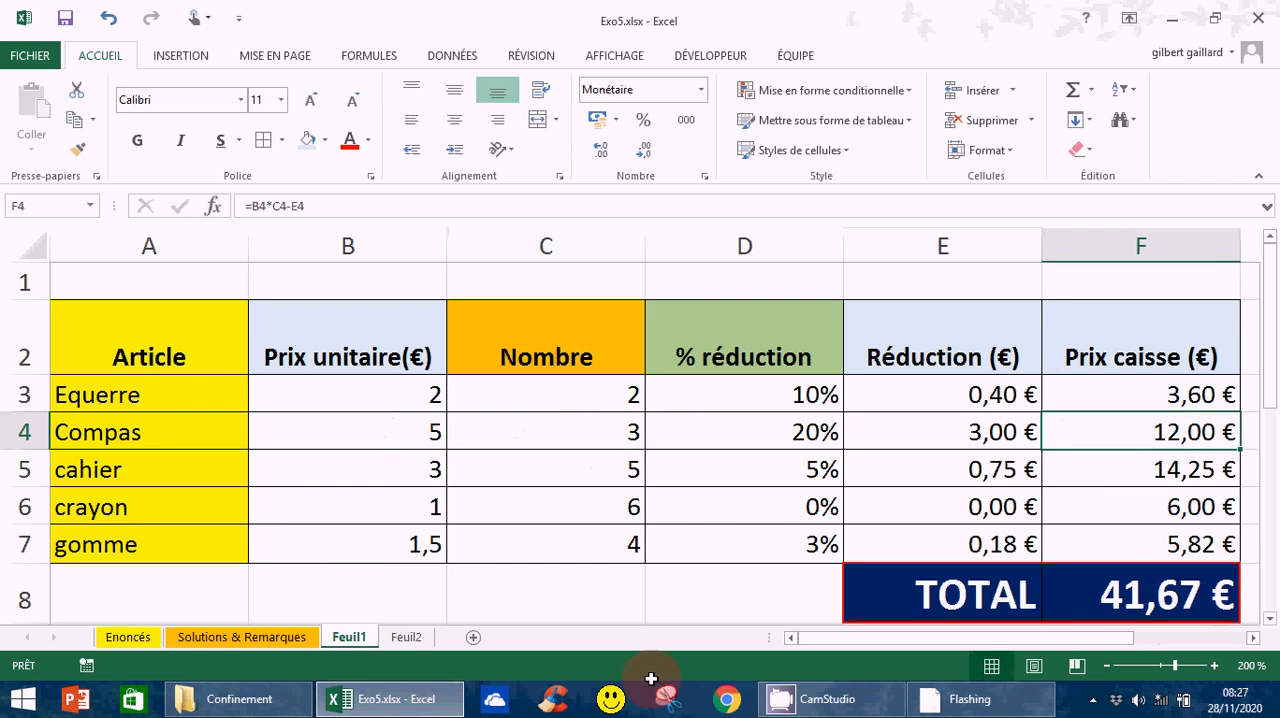
click(532, 604)
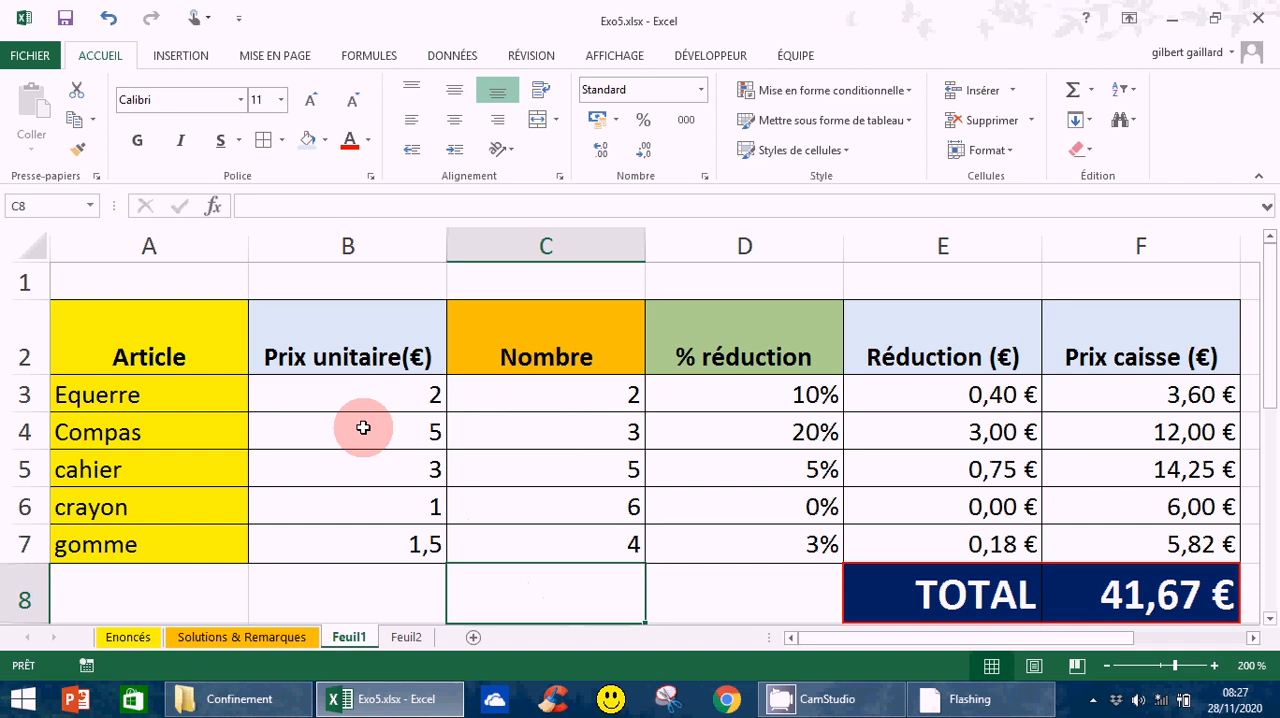
- Examine the Nombre entries for Compas through gomme, the Réduction (€) formula for Compas and the discount for crayon
click(559, 435)
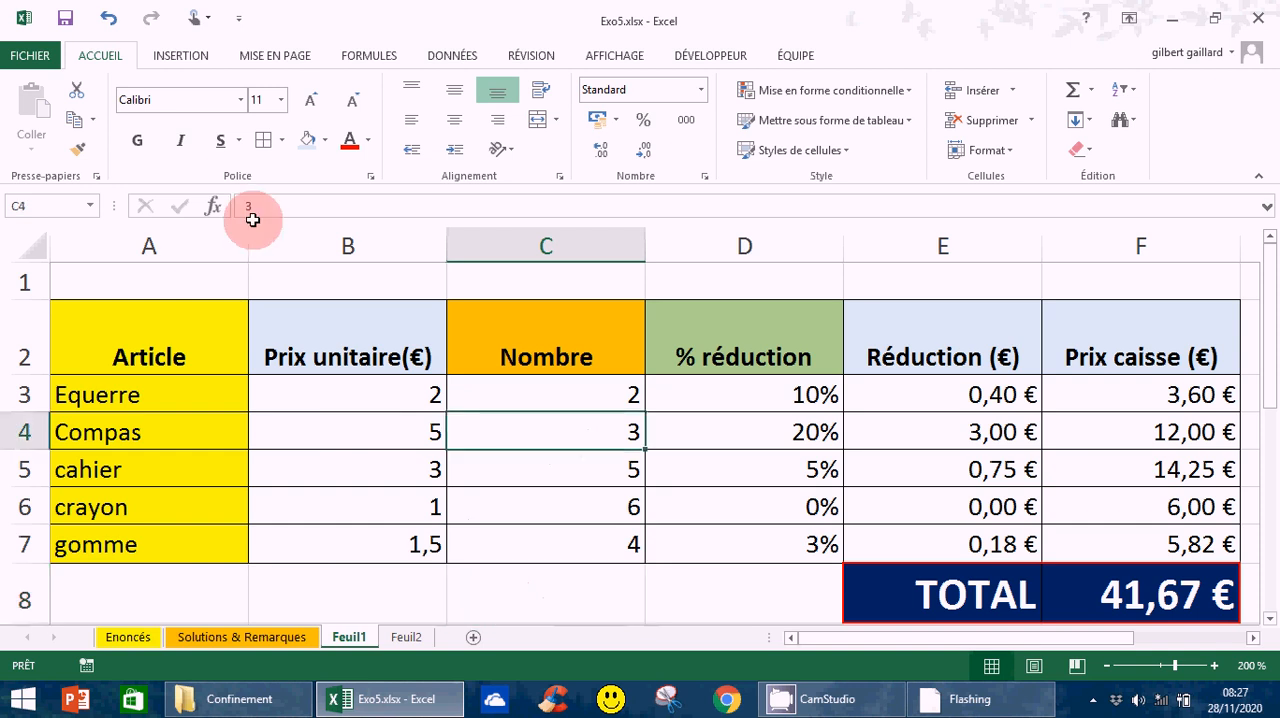
click(522, 473)
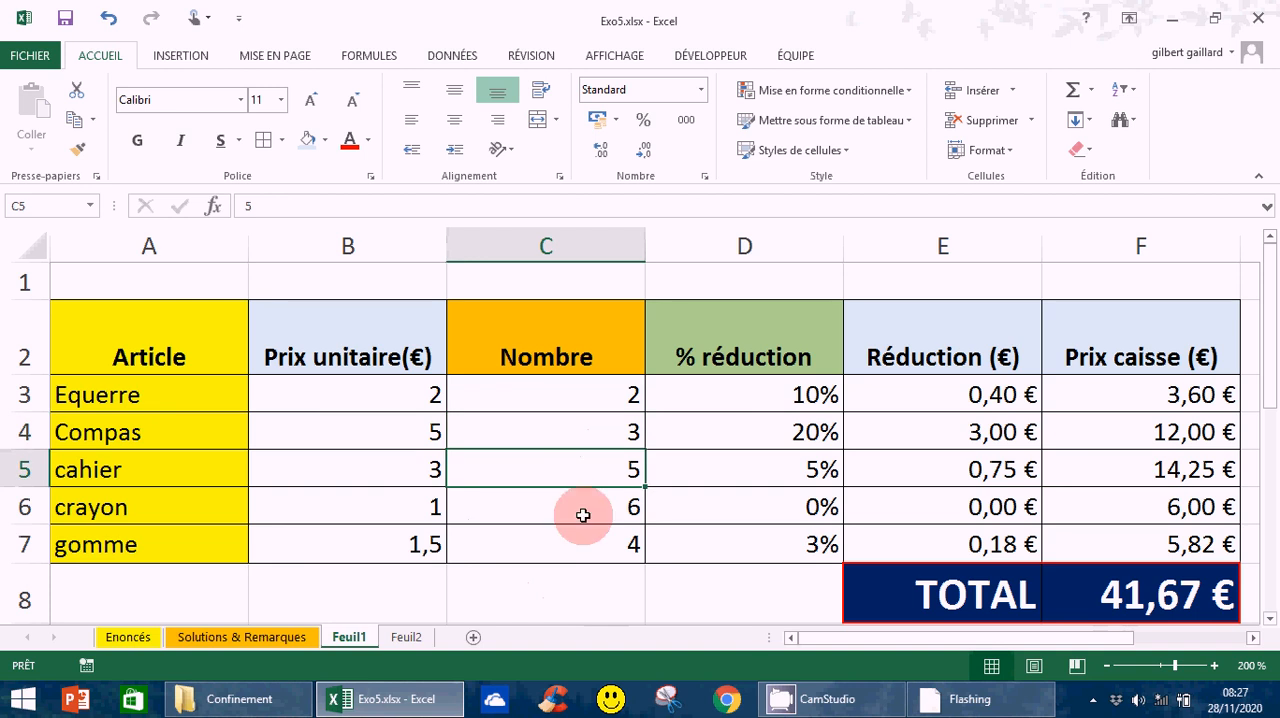
key(Down)
key(Down)
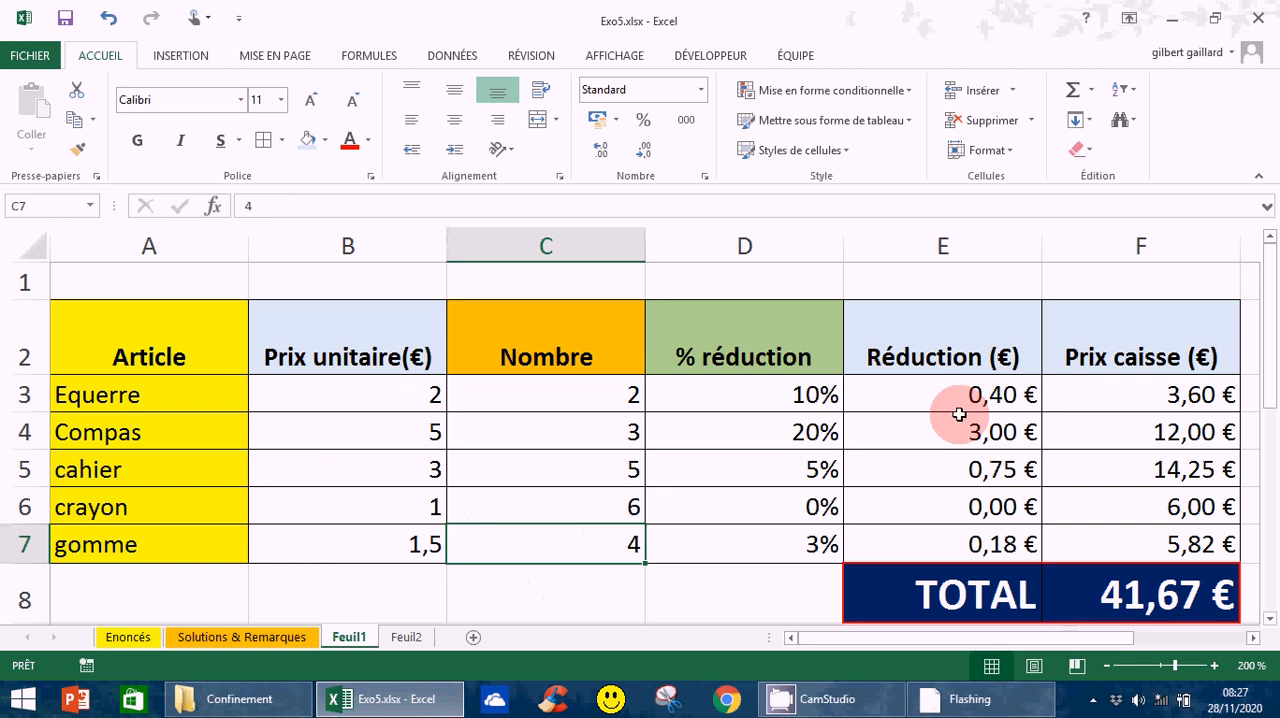
click(1000, 432)
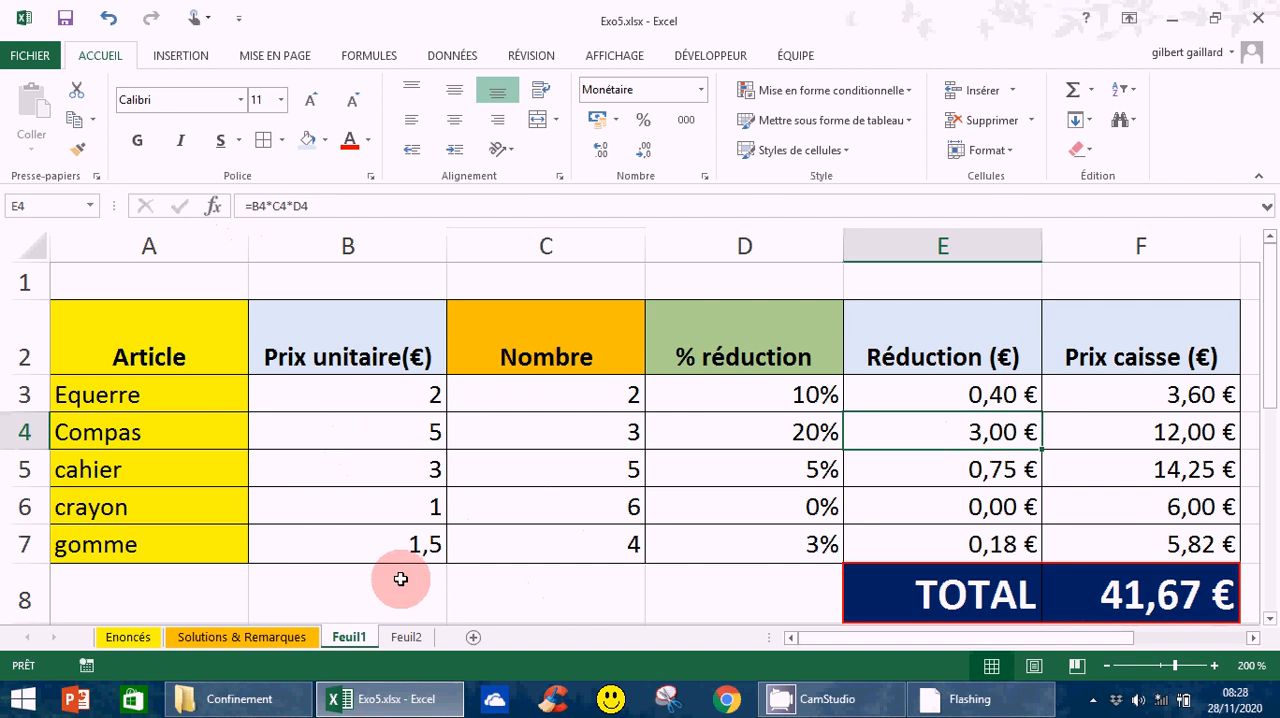
click(494, 587)
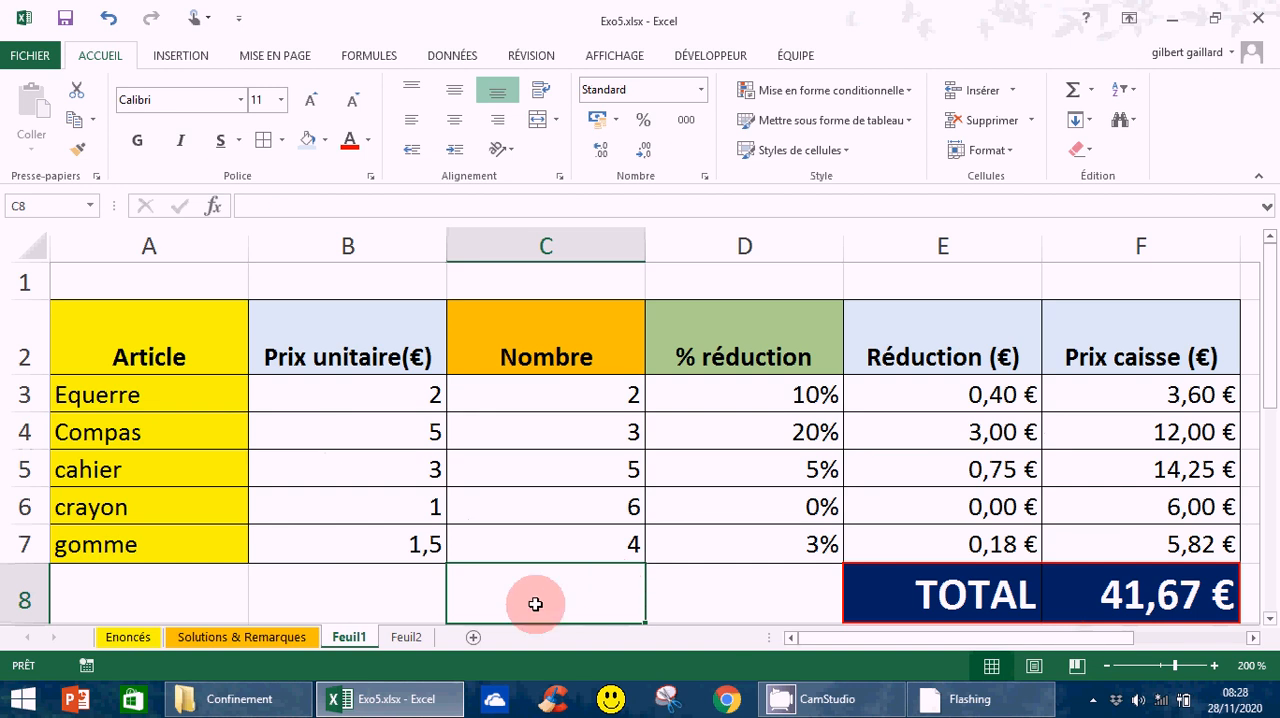
click(895, 436)
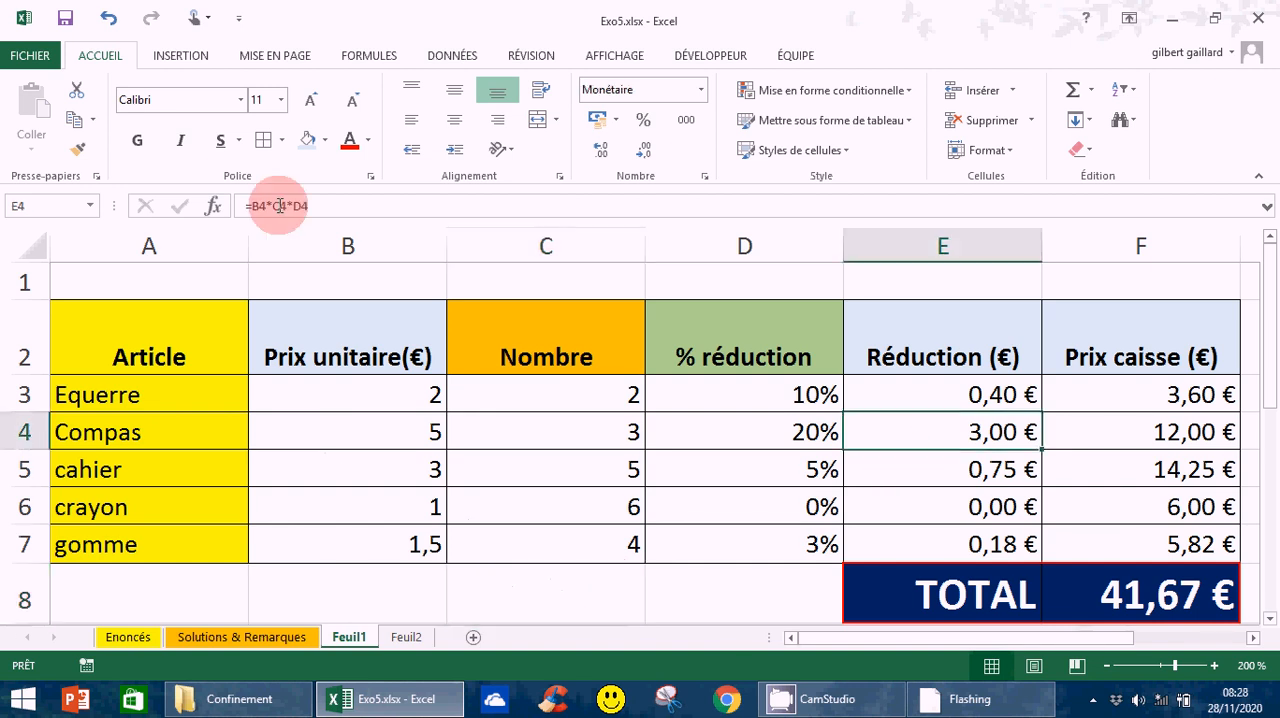
click(967, 509)
click(710, 510)
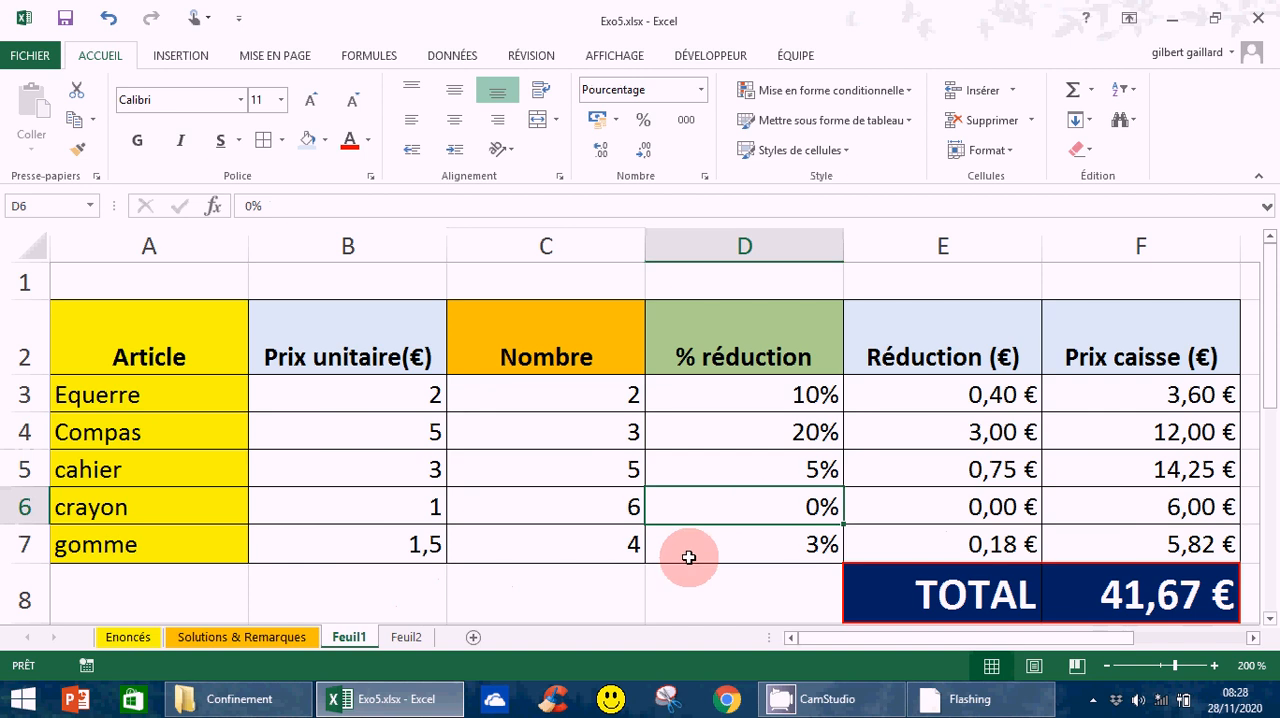
- Show the formulas in place of the results across the whole price table, and return to the results display
click(1105, 667)
click(1105, 667)
click(1105, 667)
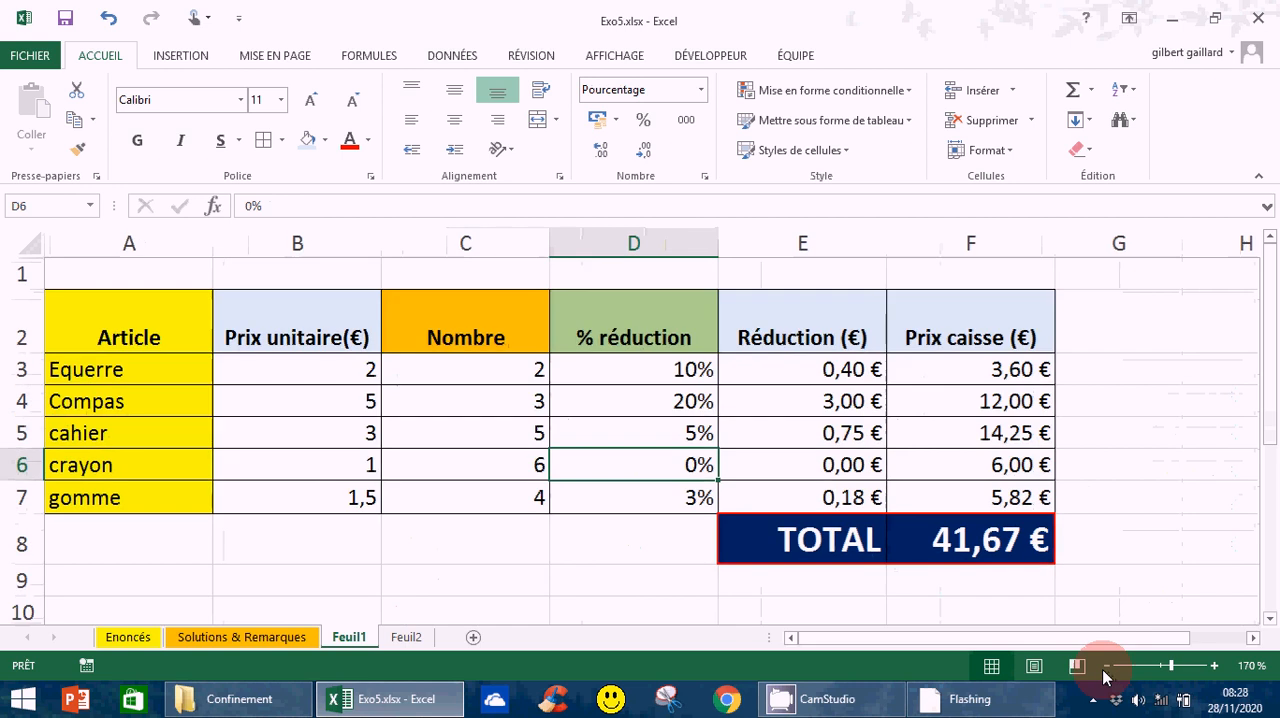
click(1105, 667)
click(1105, 667)
click(1105, 667)
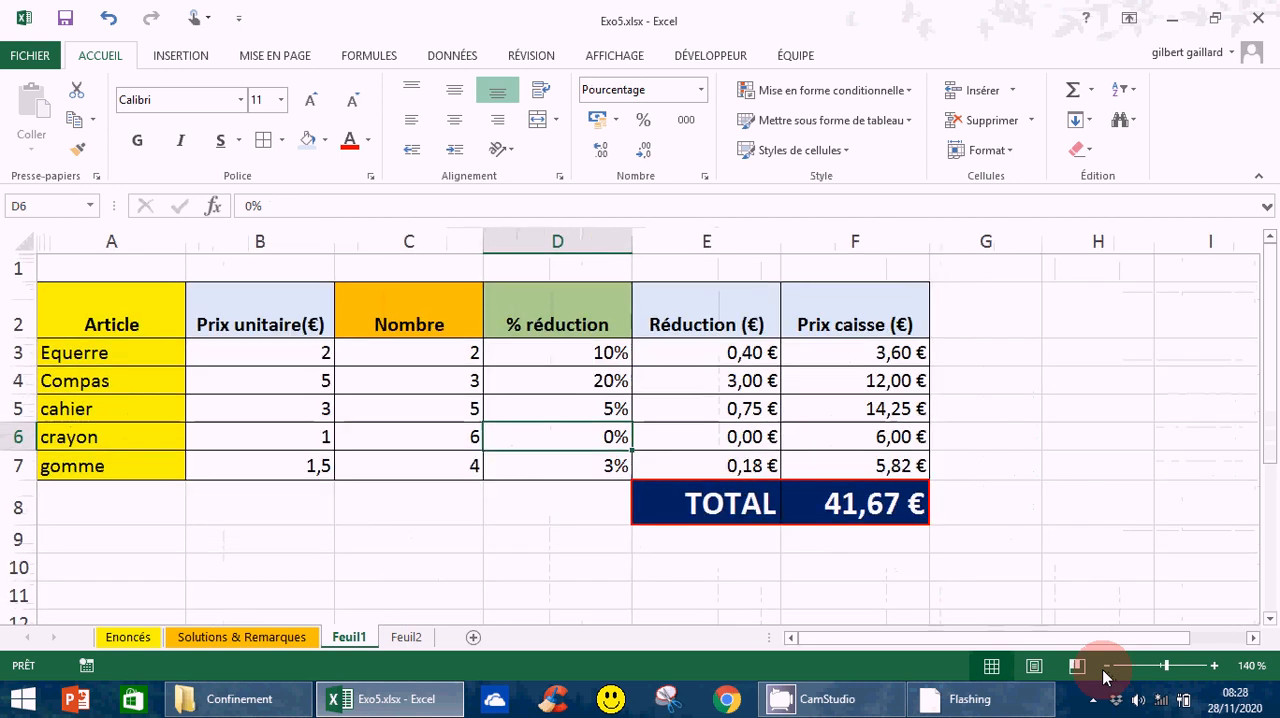
click(1105, 667)
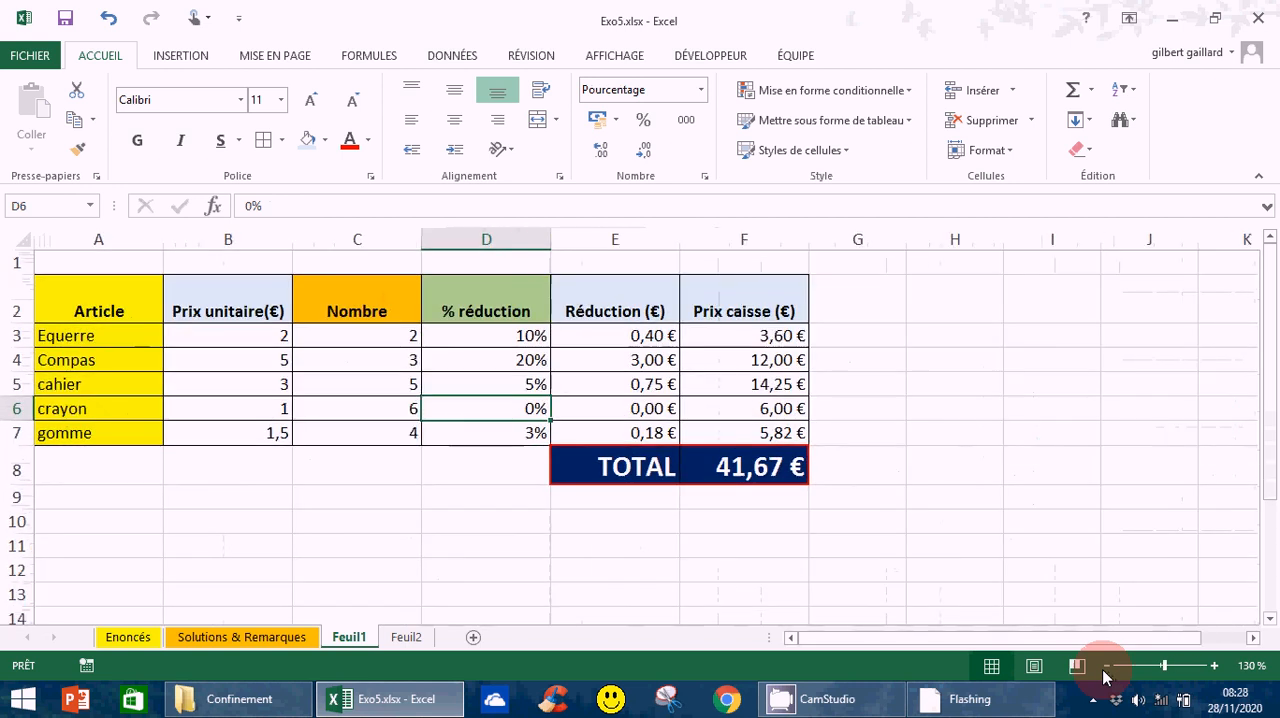
click(1105, 667)
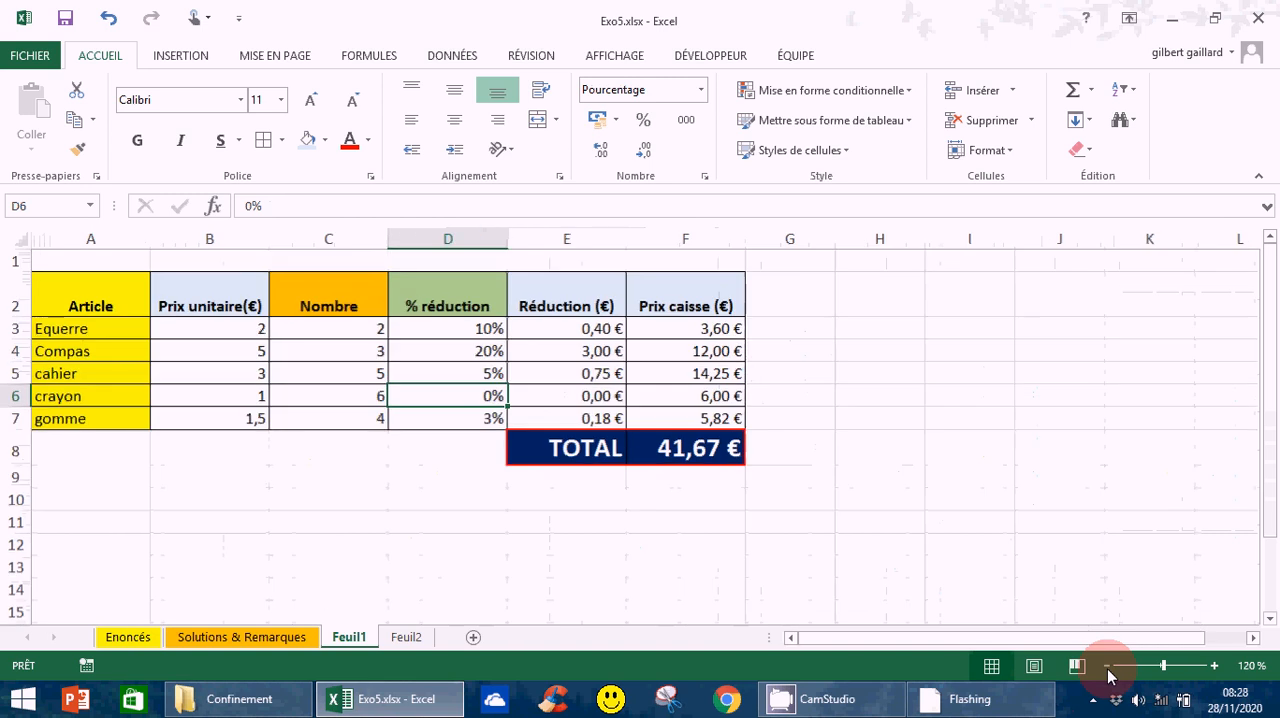
click(1105, 667)
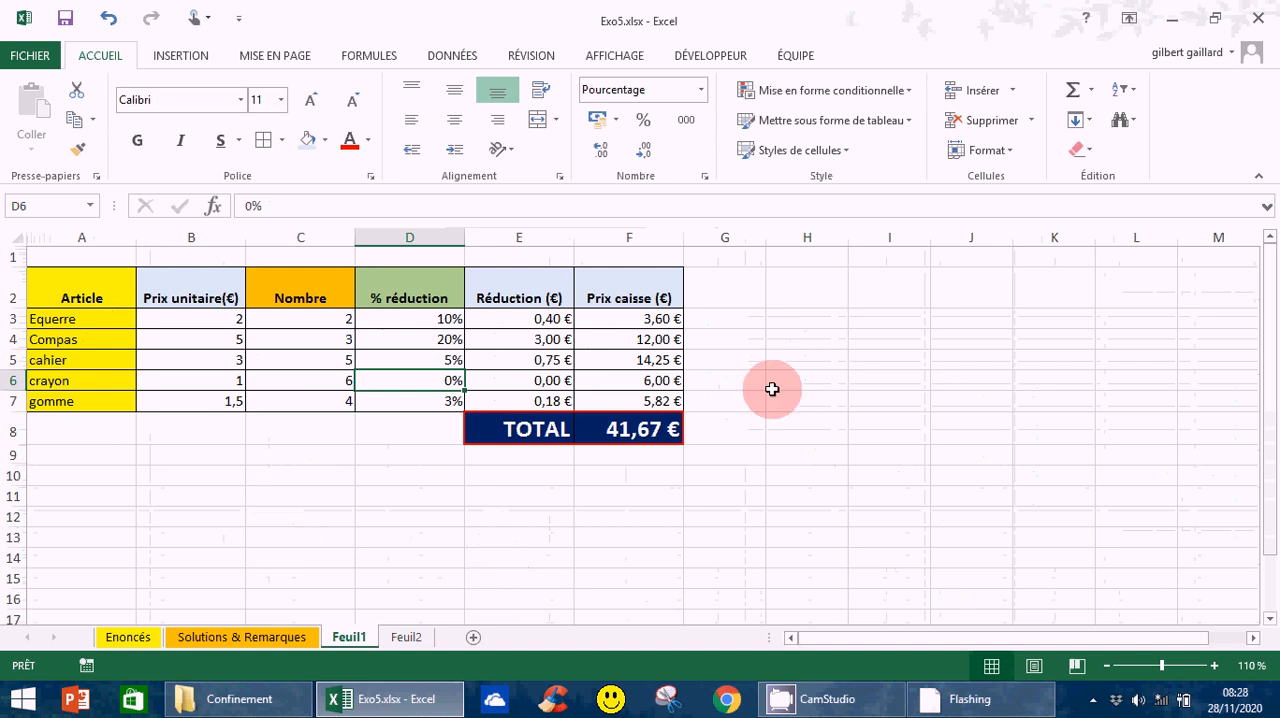
click(378, 63)
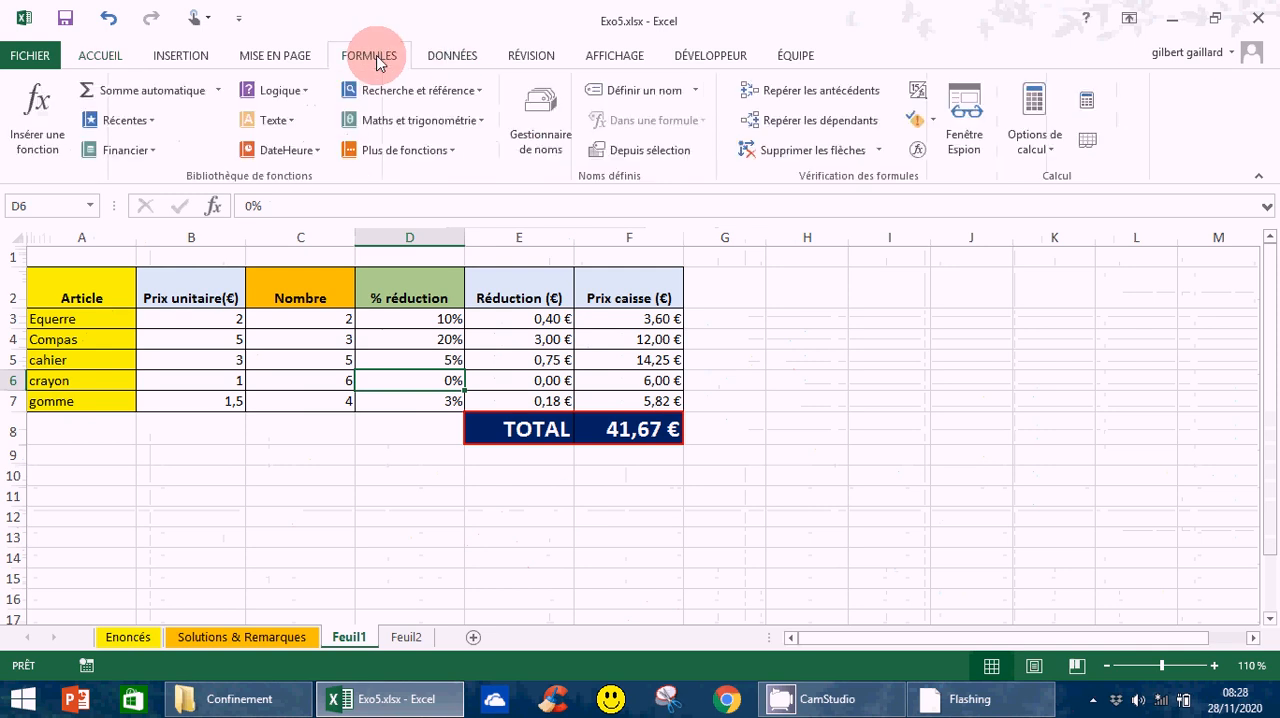
click(918, 94)
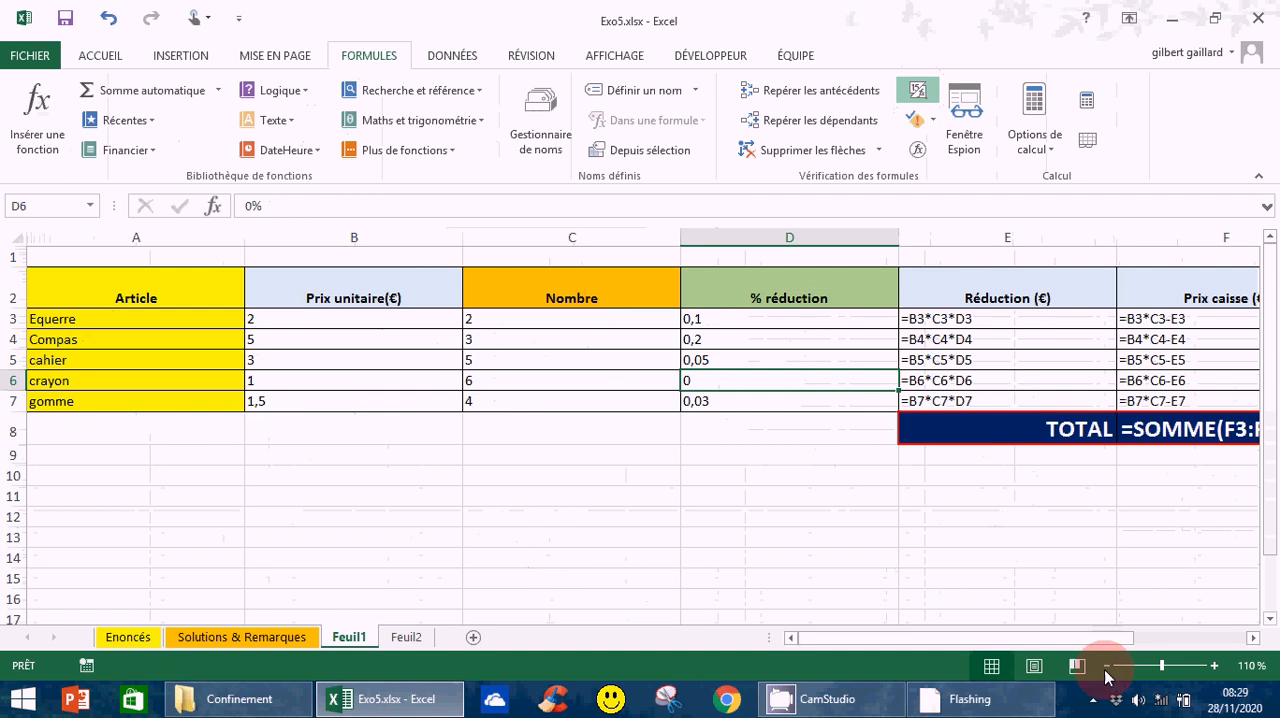
click(1106, 666)
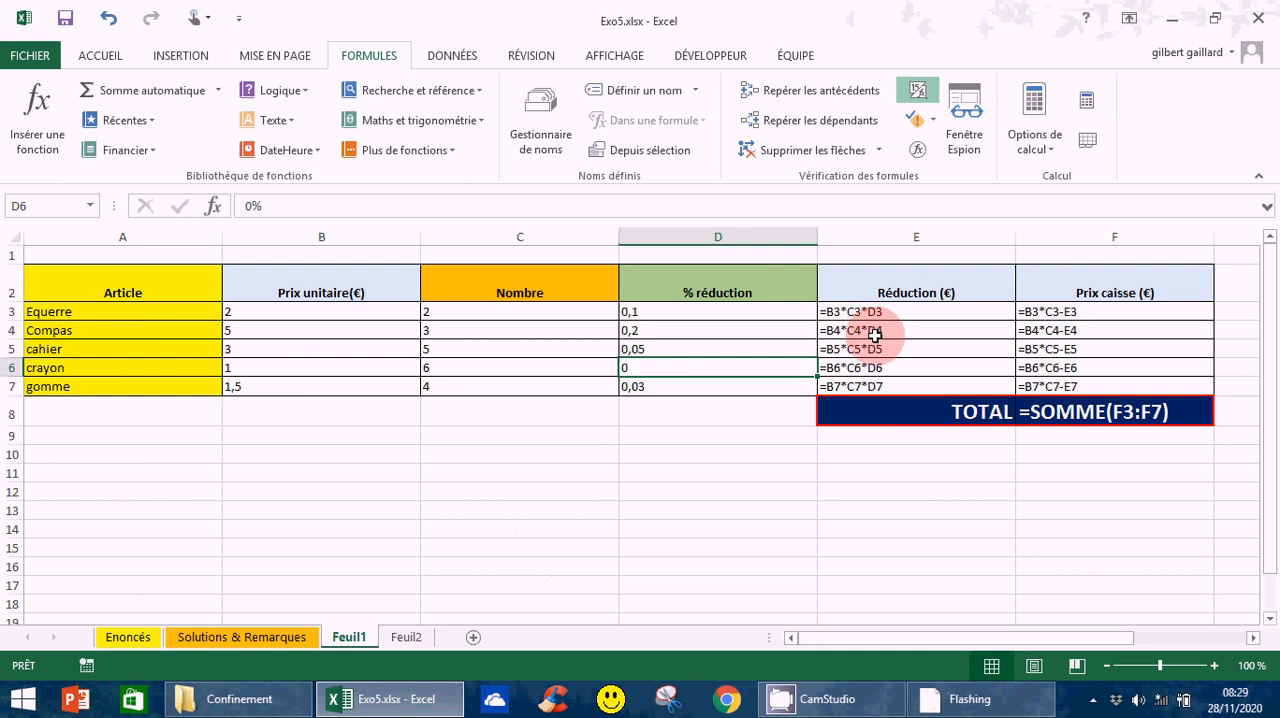
click(917, 95)
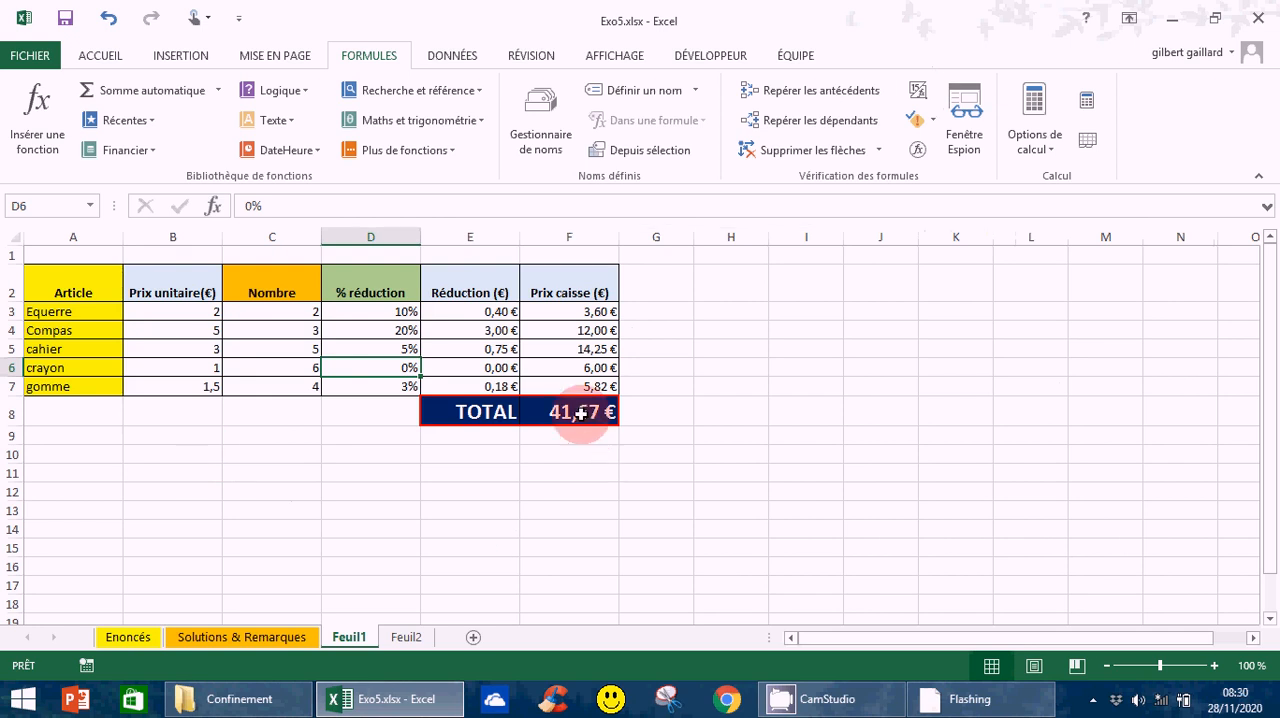
- Compare the TOTAL formula in F8 with the Prix caisse (€) formula in F3
click(1213, 666)
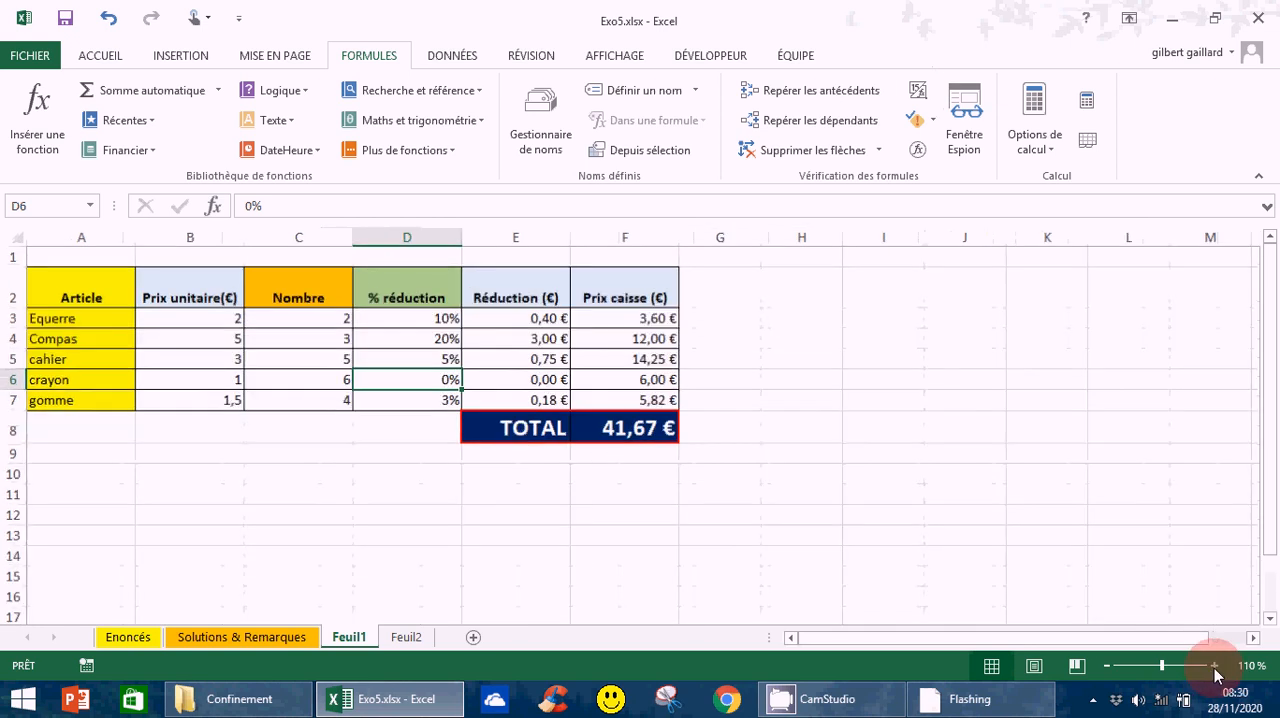
click(1213, 666)
click(1213, 666)
click(1213, 666)
click(1213, 666)
click(1213, 666)
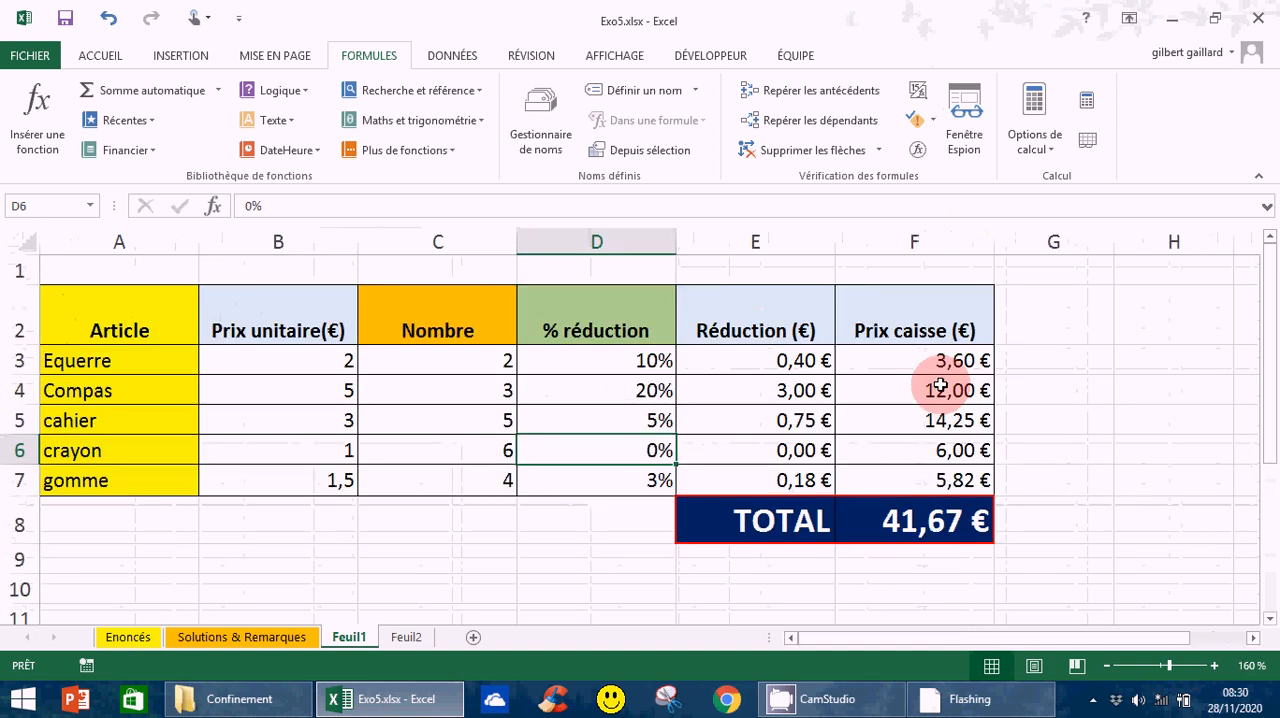
click(921, 524)
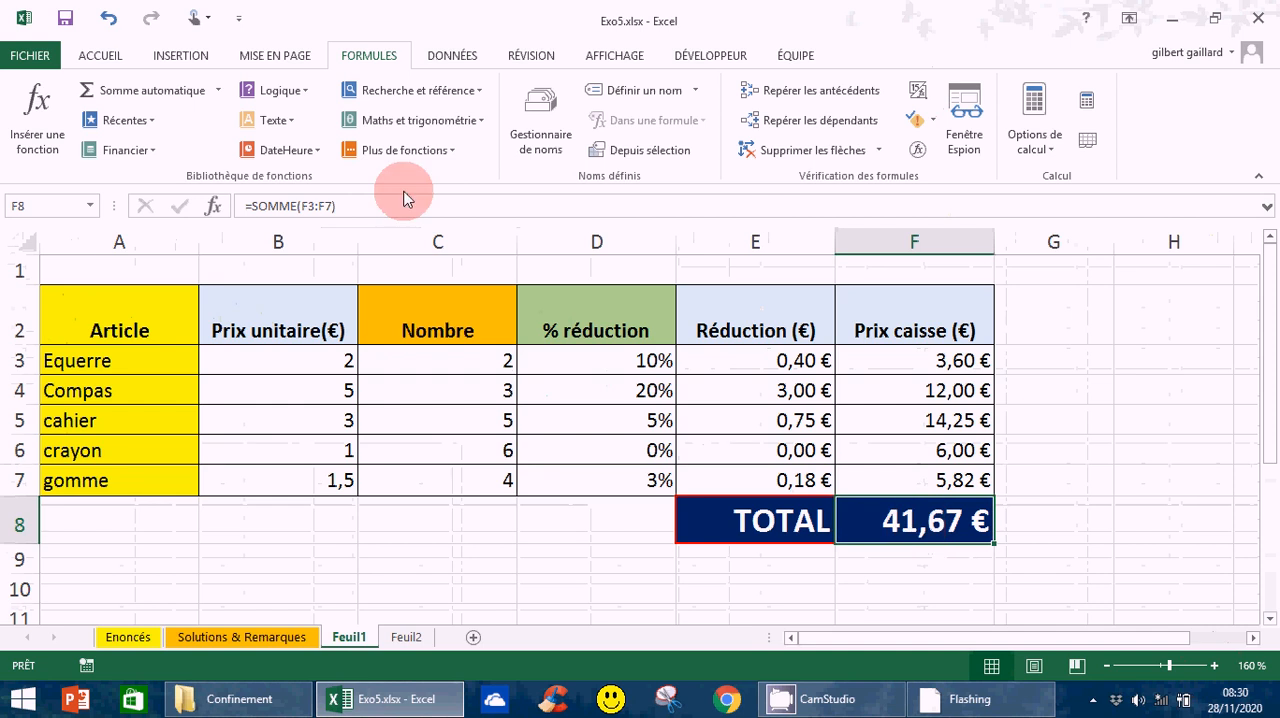
click(932, 361)
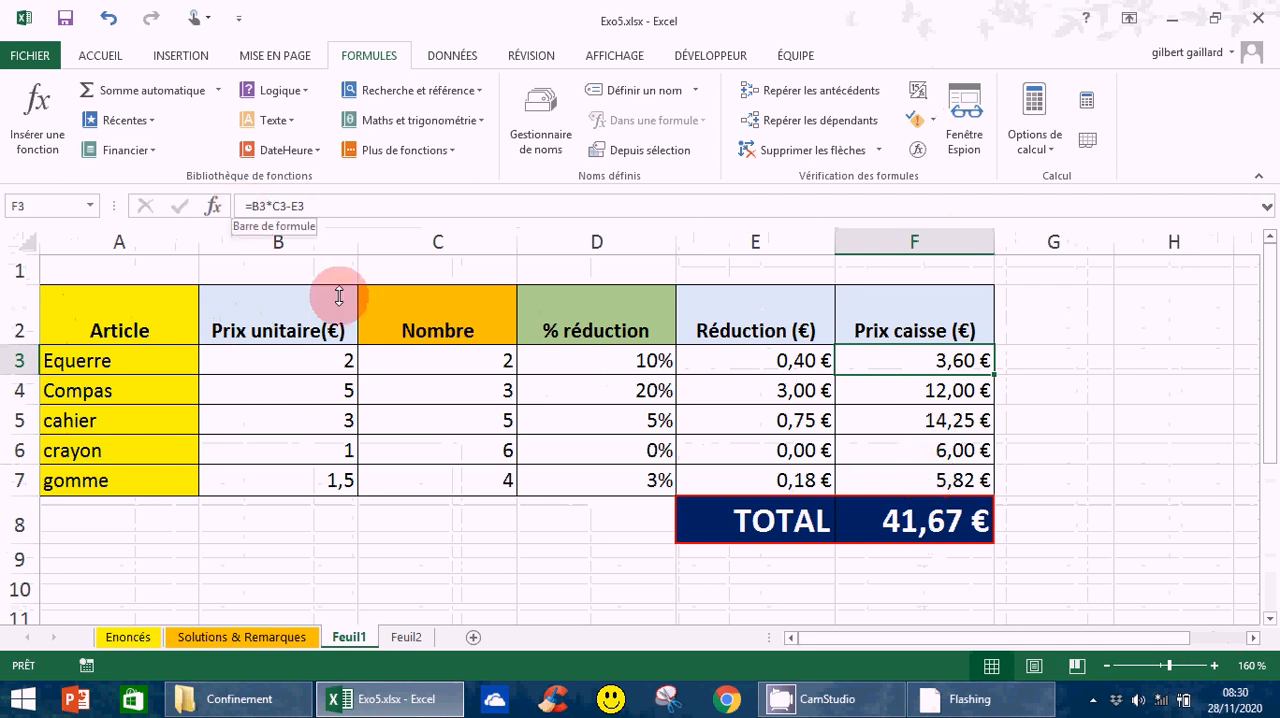
click(915, 527)
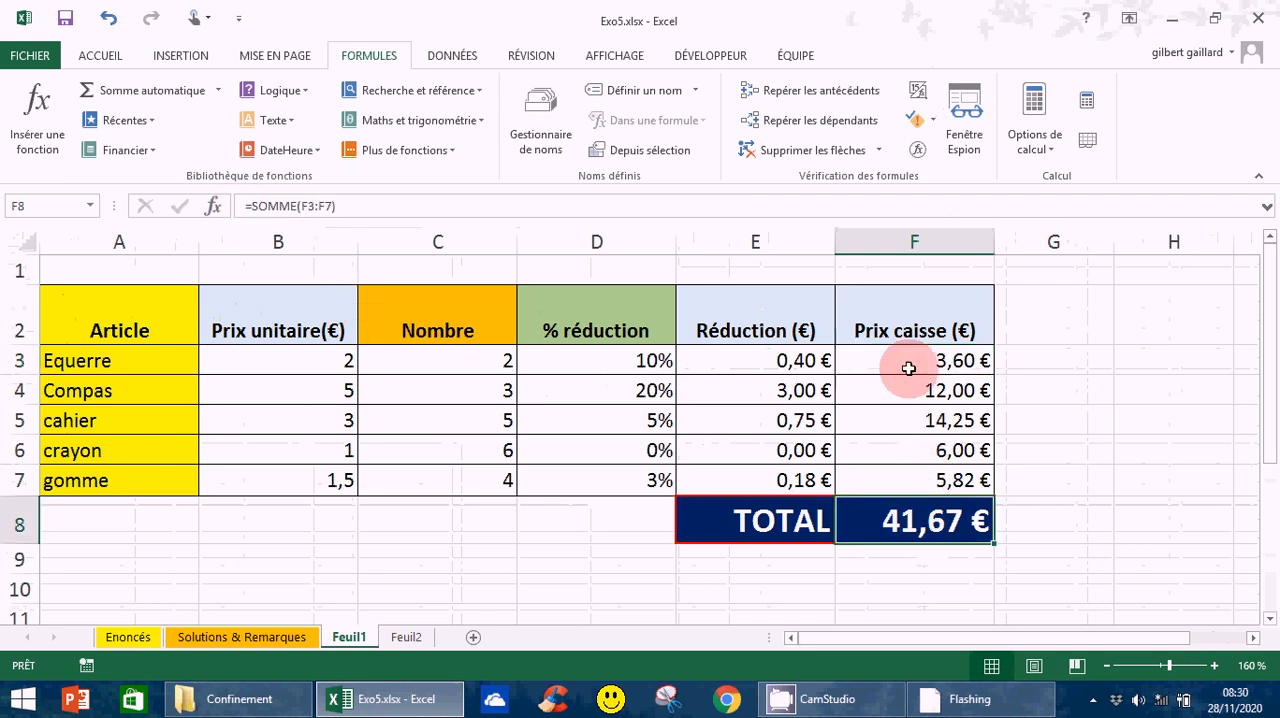
click(908, 369)
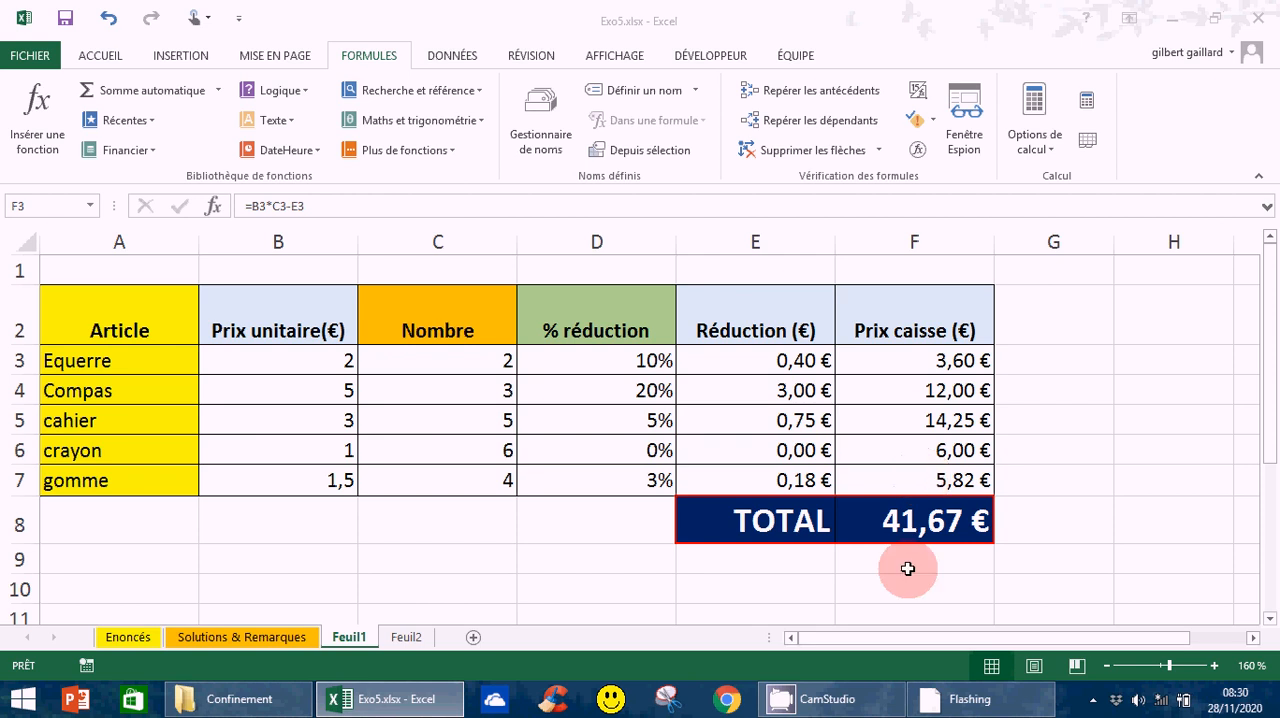
click(911, 518)
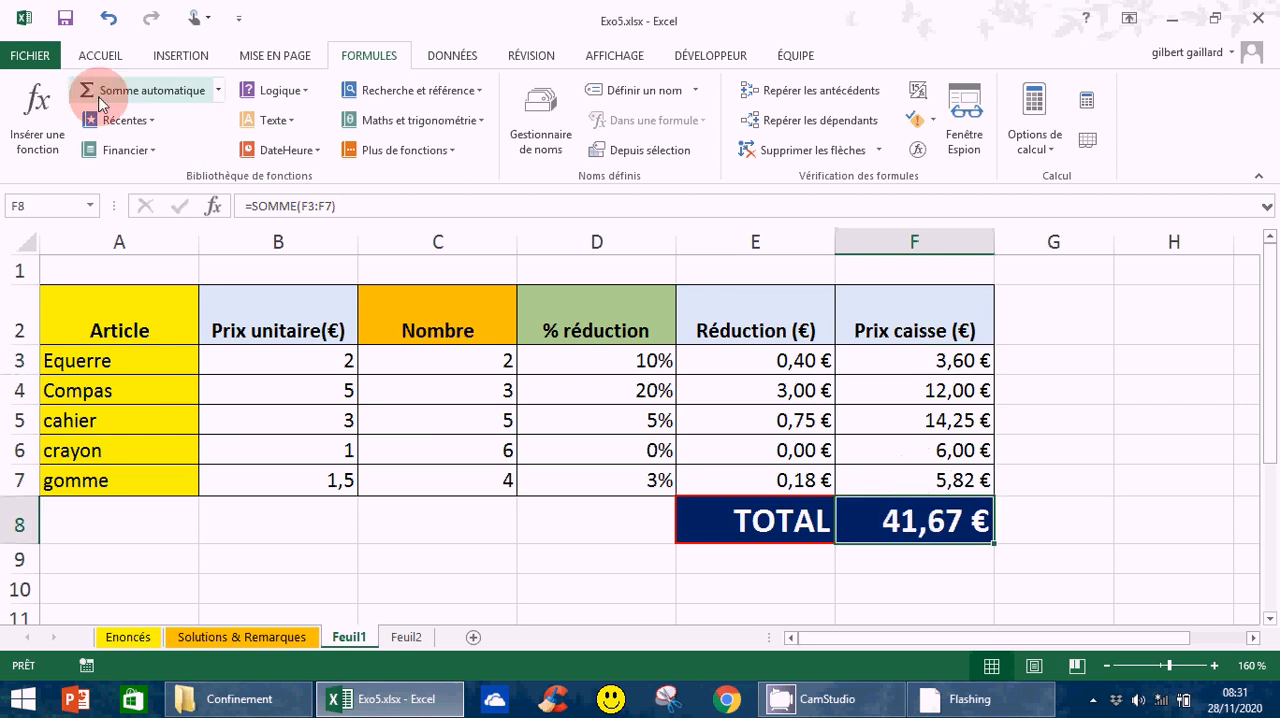
- Open the Feuil2 sheet and review the list of AutoSum functions without inserting one
click(101, 58)
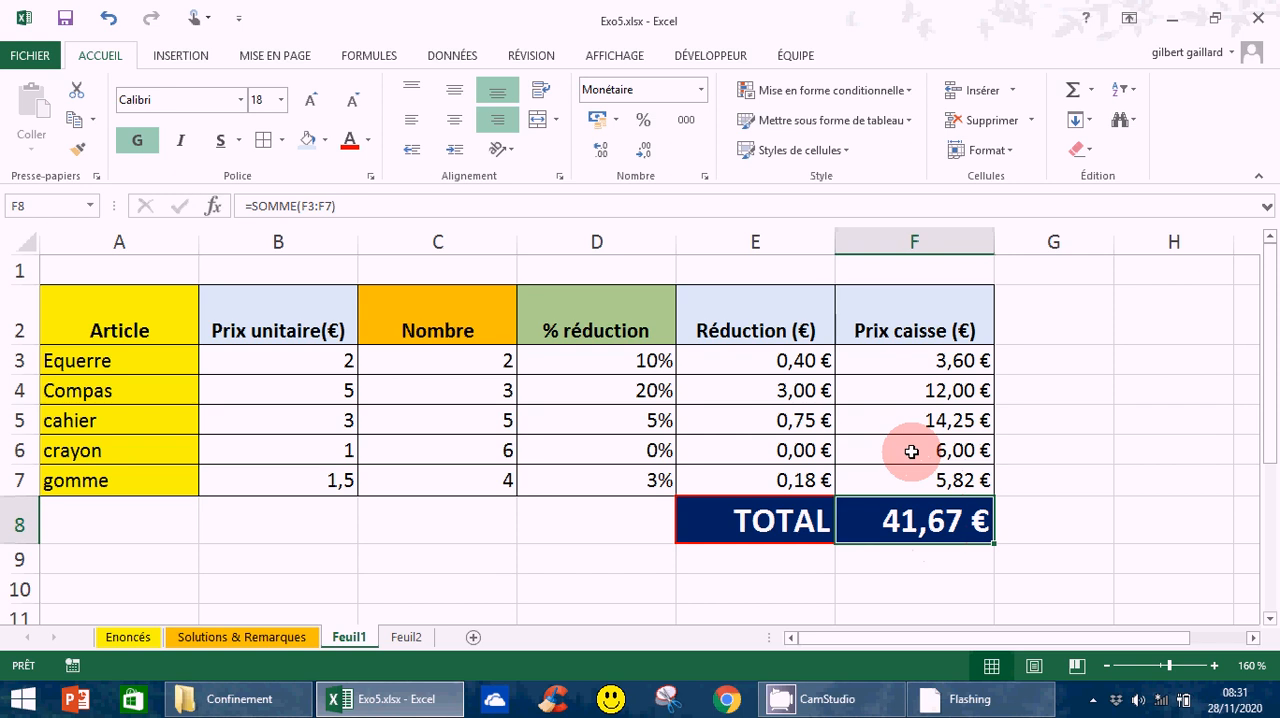
click(406, 637)
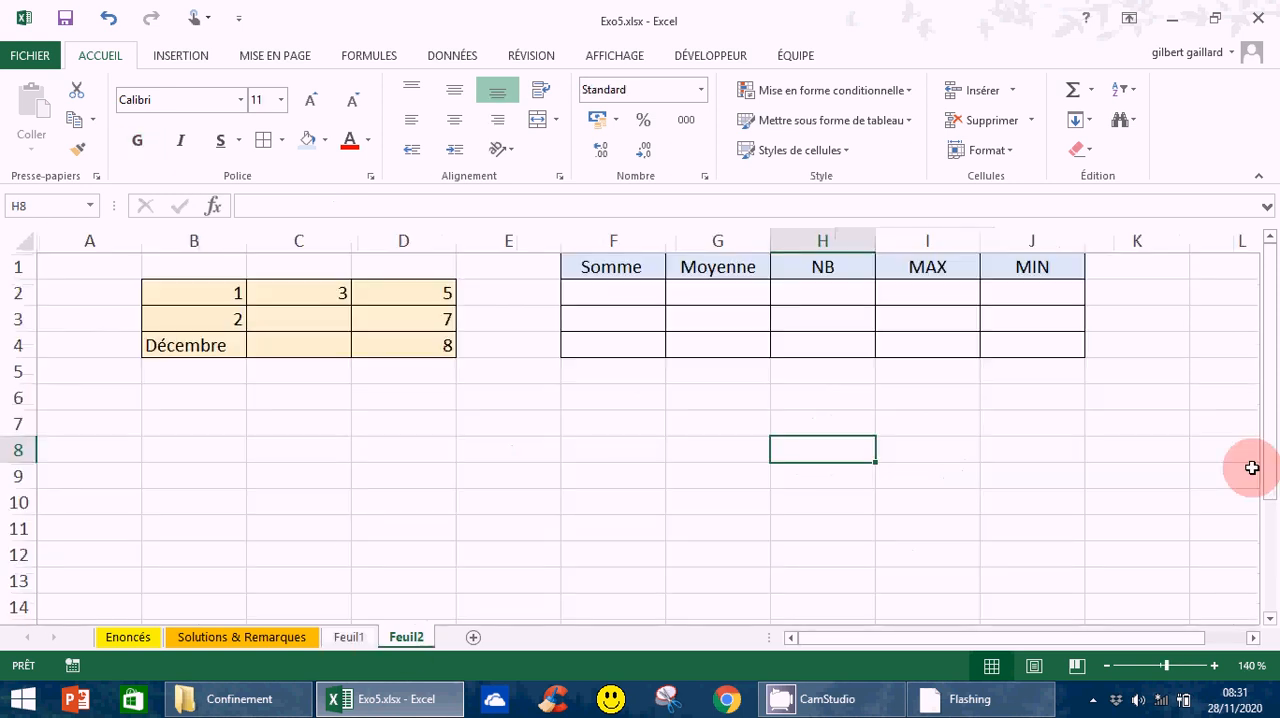
drag(1272, 453, 1272, 453)
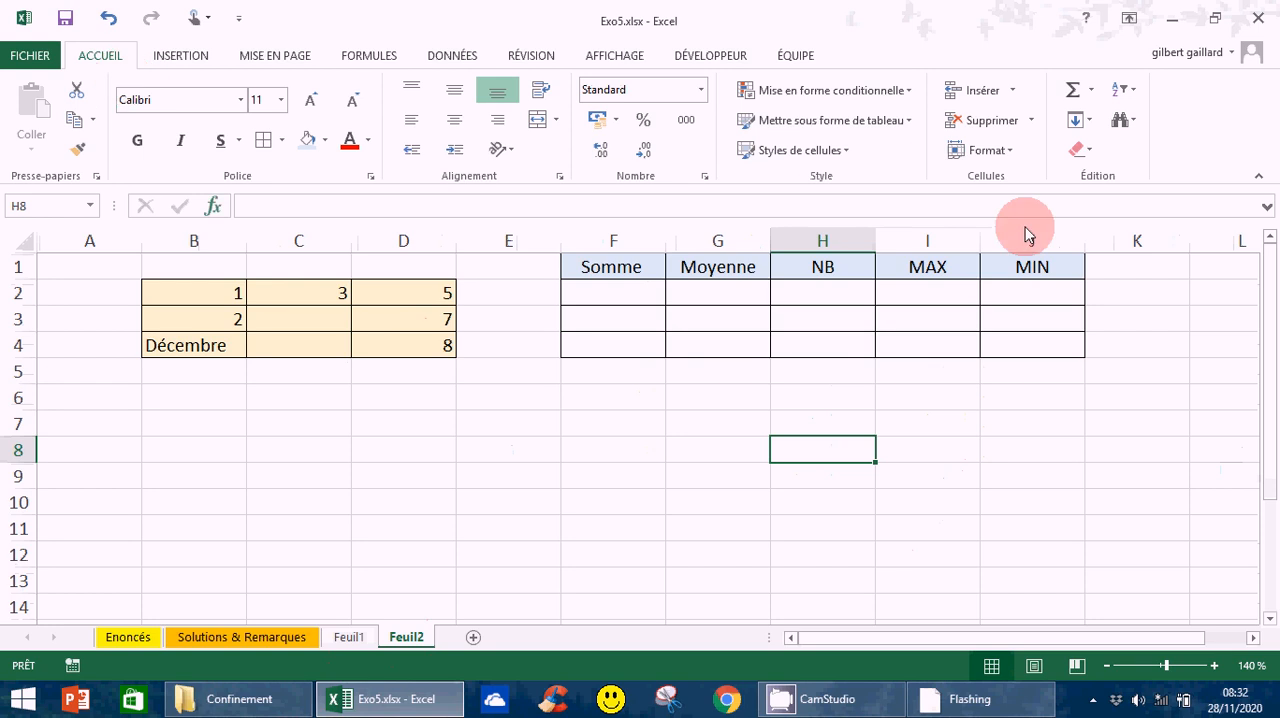
click(1093, 92)
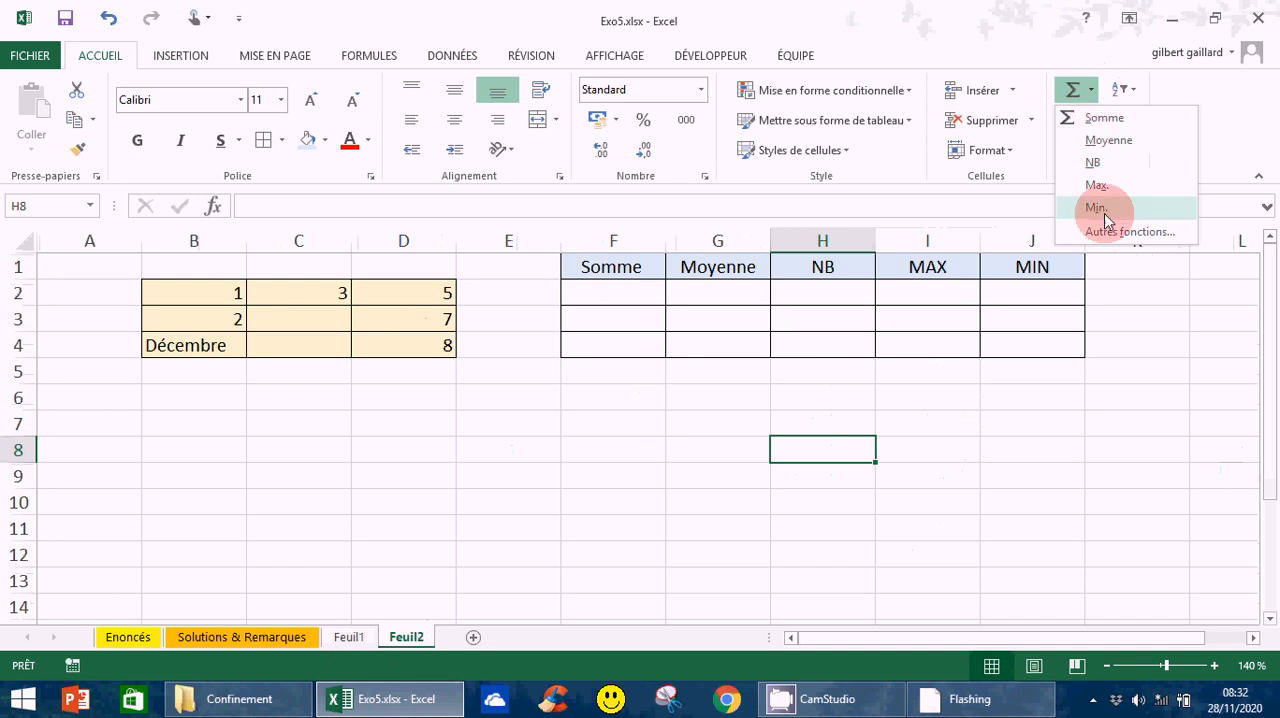
click(580, 370)
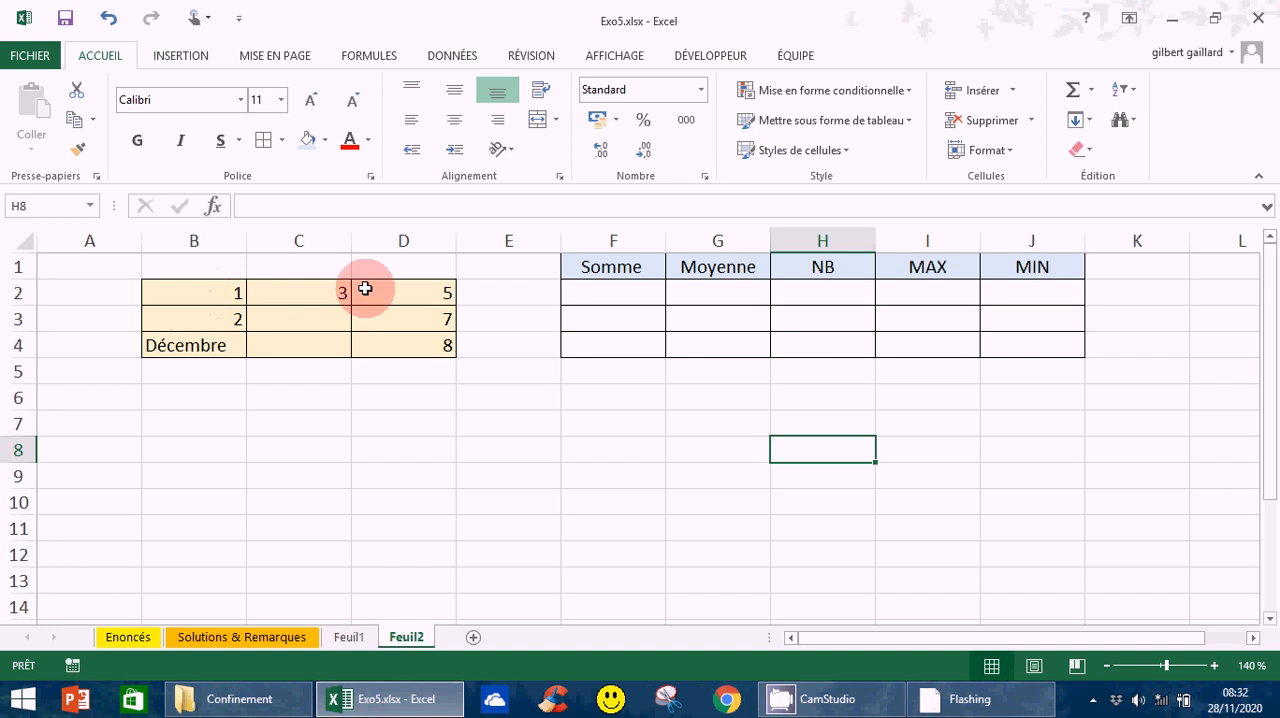
- Examine the text, number and empty cells in the B2:D4 data block and the first cell under NB
click(188, 348)
click(196, 289)
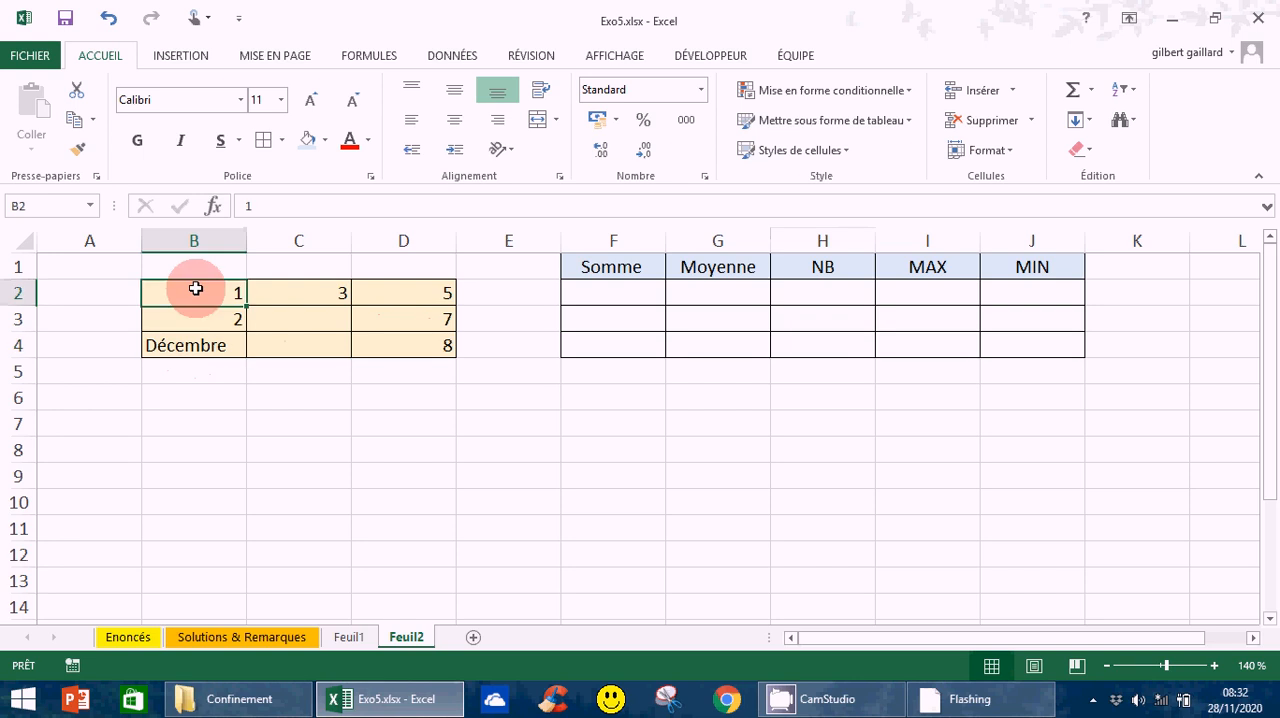
click(304, 317)
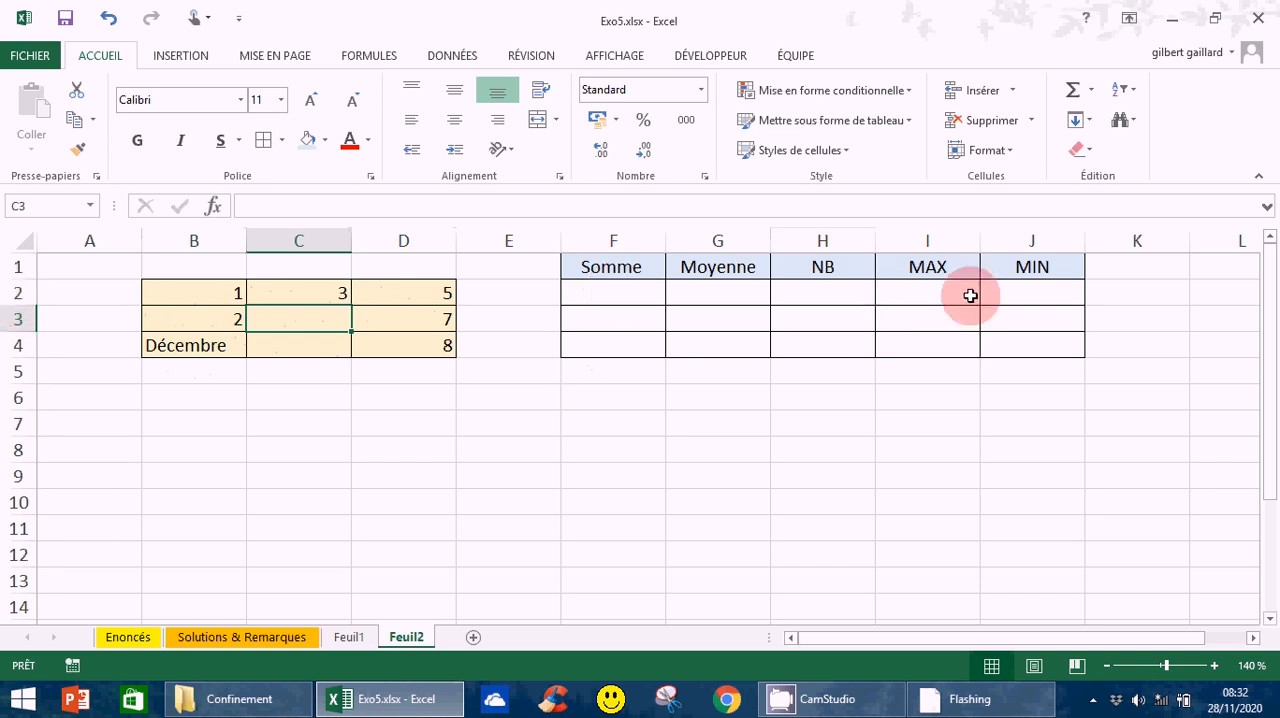
click(820, 296)
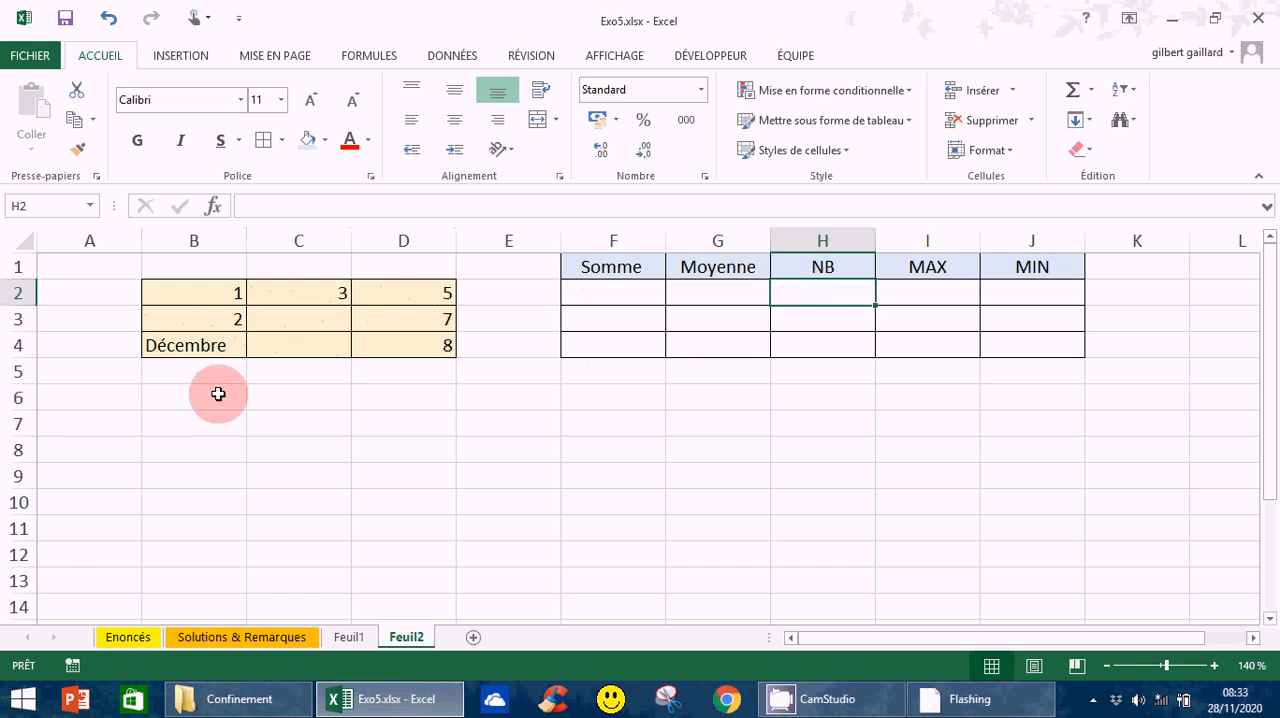
- Enter the formula =SOMME(1;3;5) in F2 under Somme, and compare it with the source value in B2
click(605, 298)
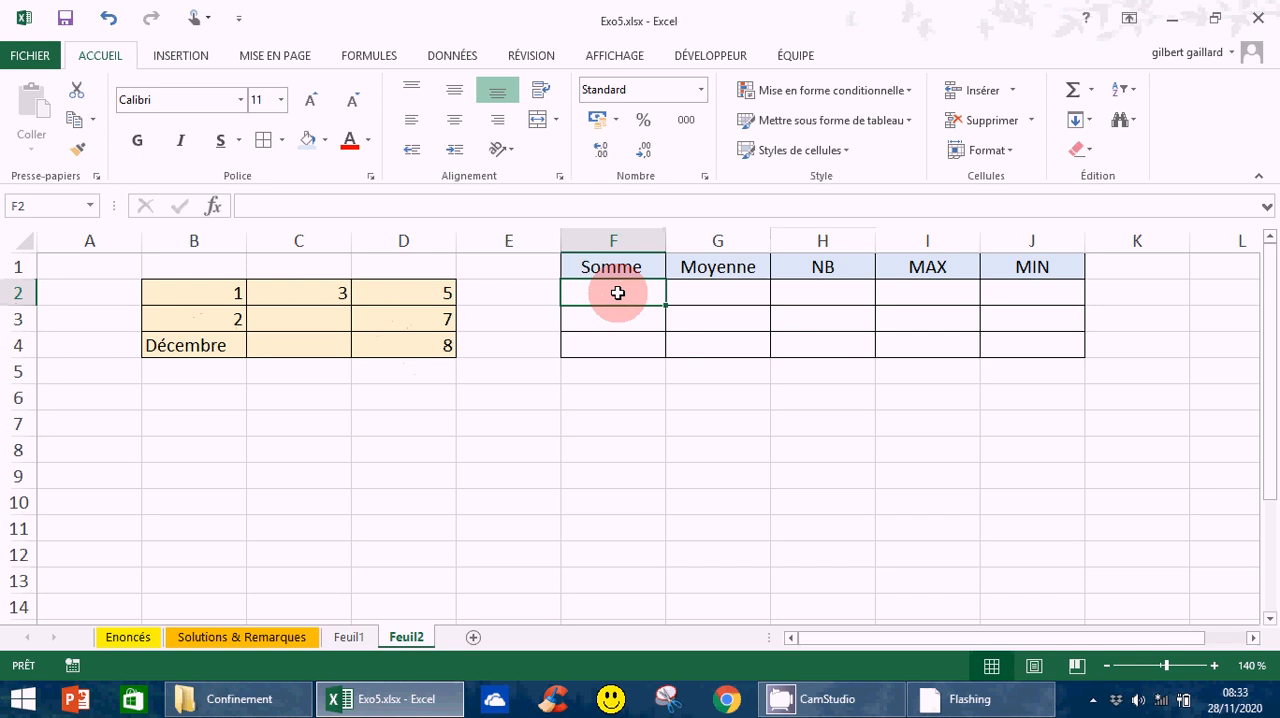
text(=)
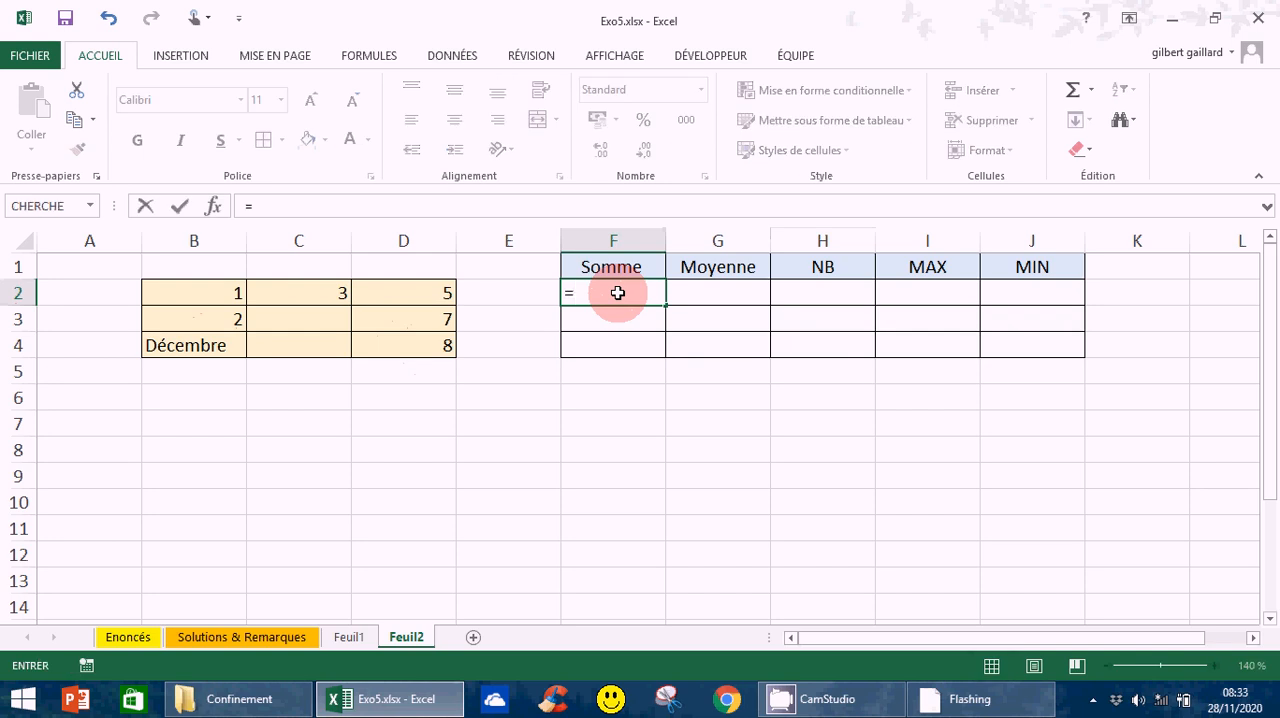
text(somme)
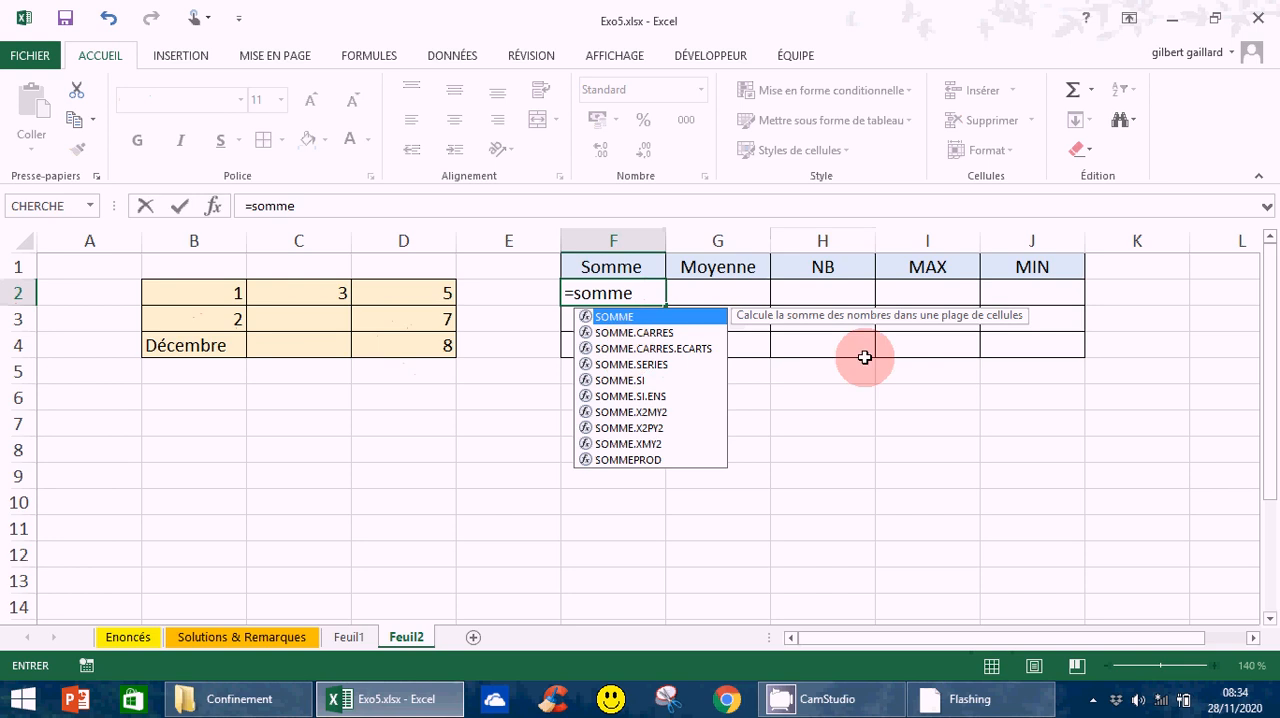
text(()
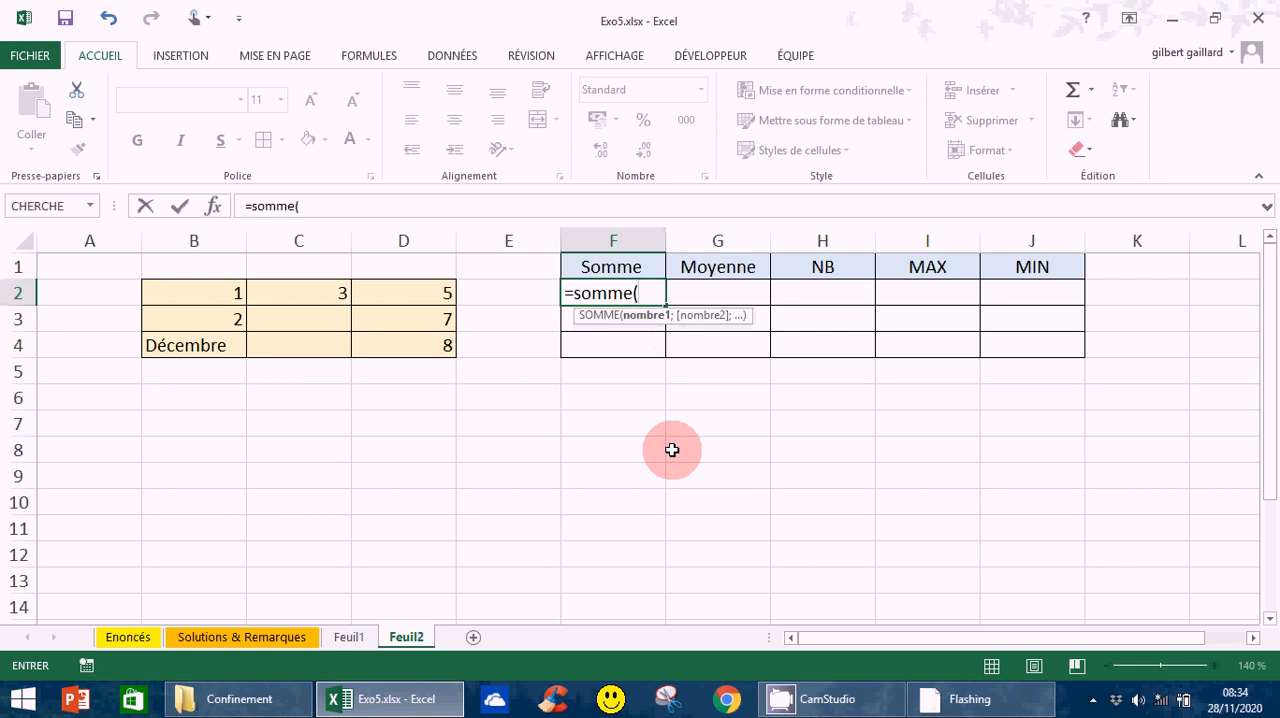
text(1;3)
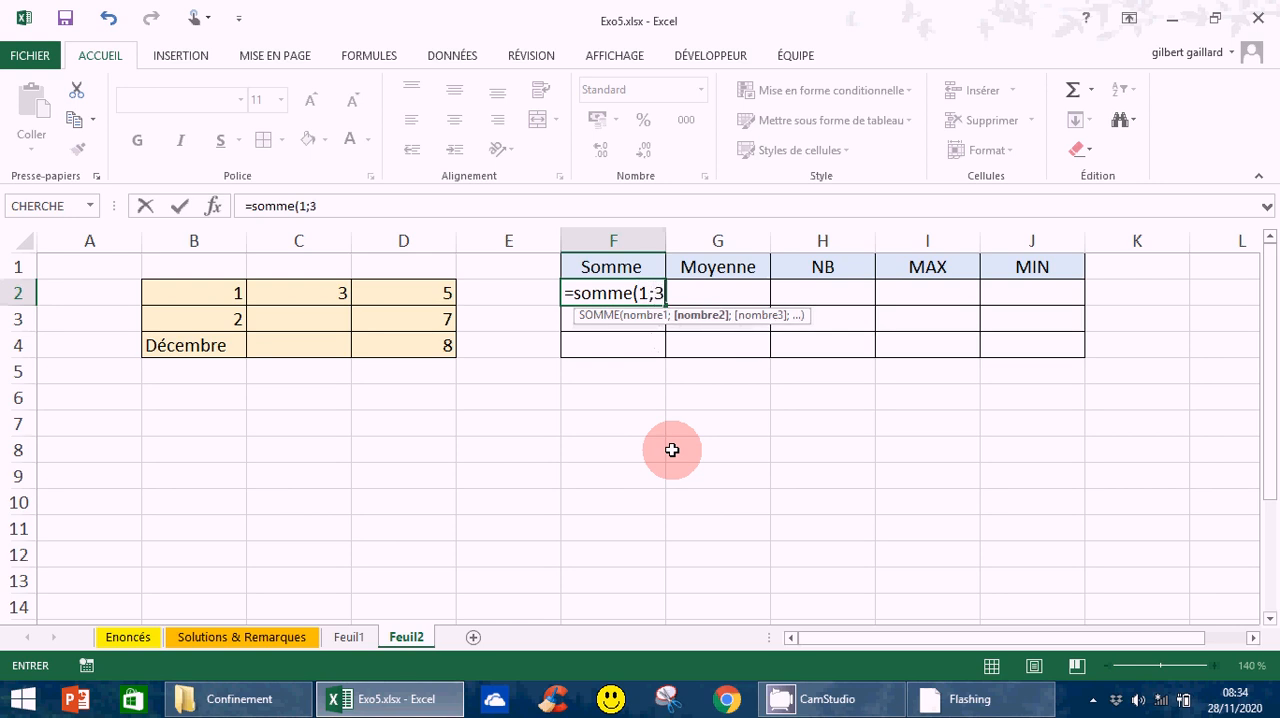
text(;)
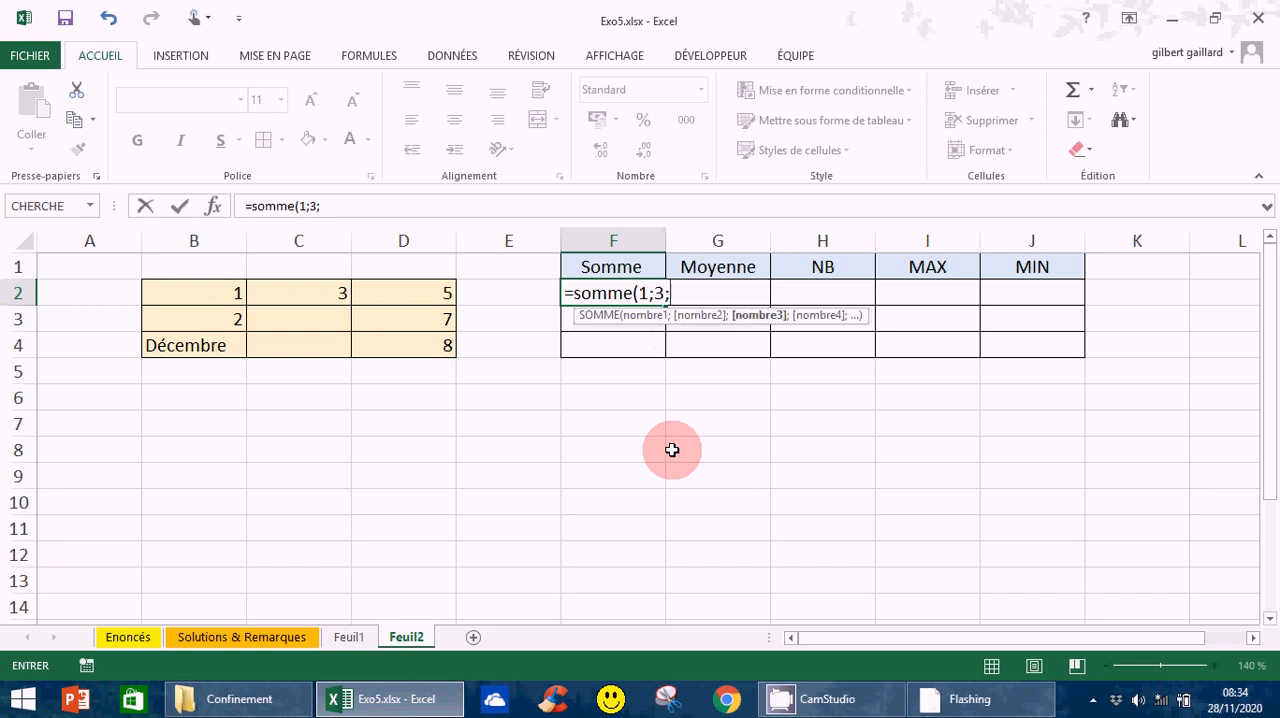
text(5))
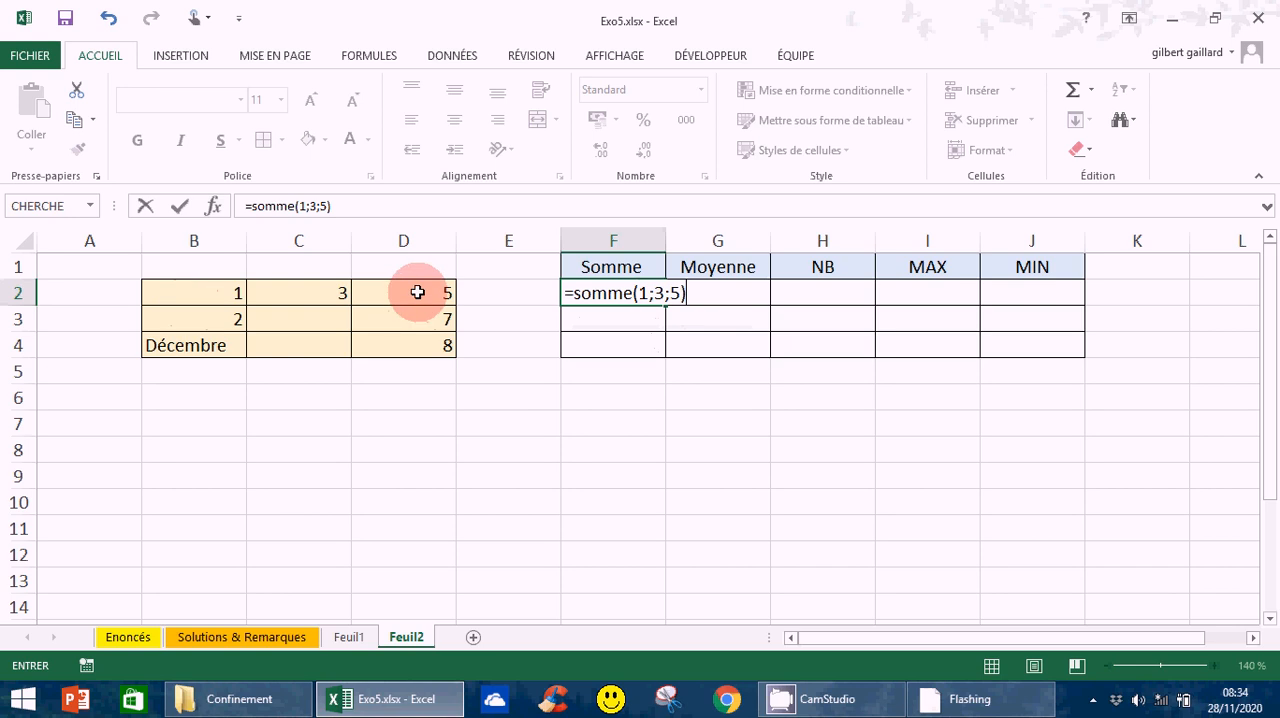
key(Return)
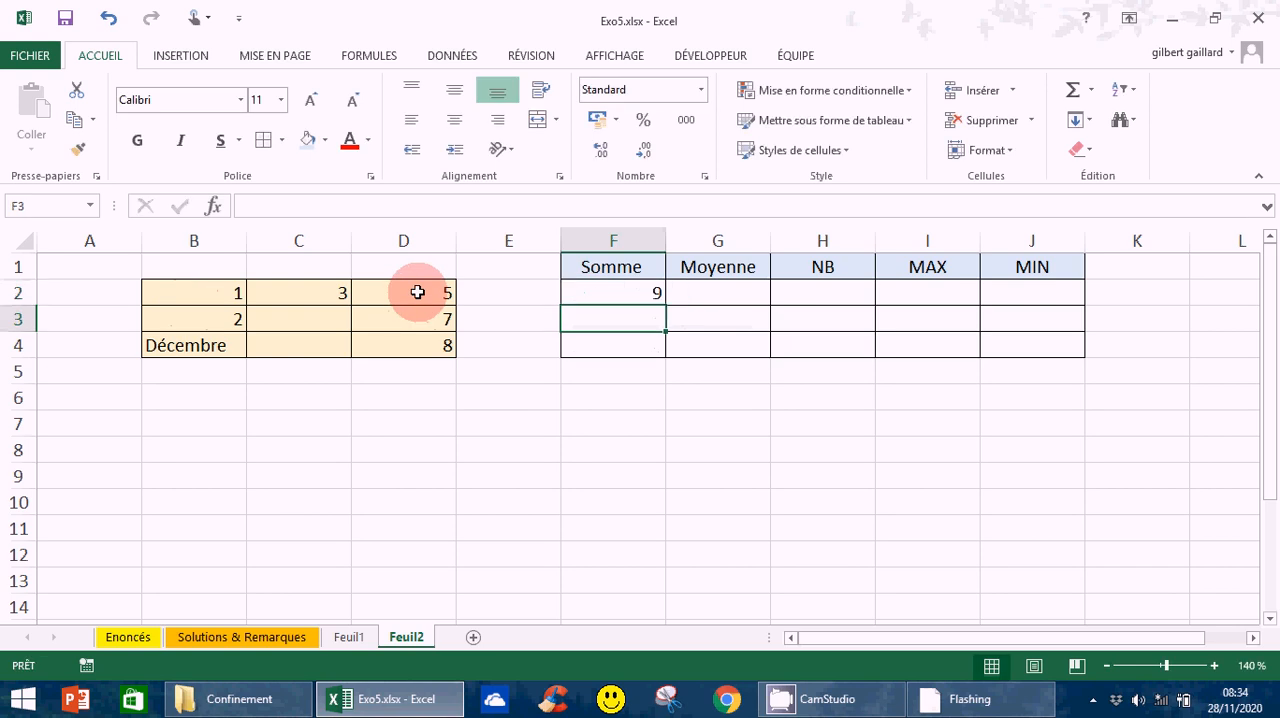
click(650, 290)
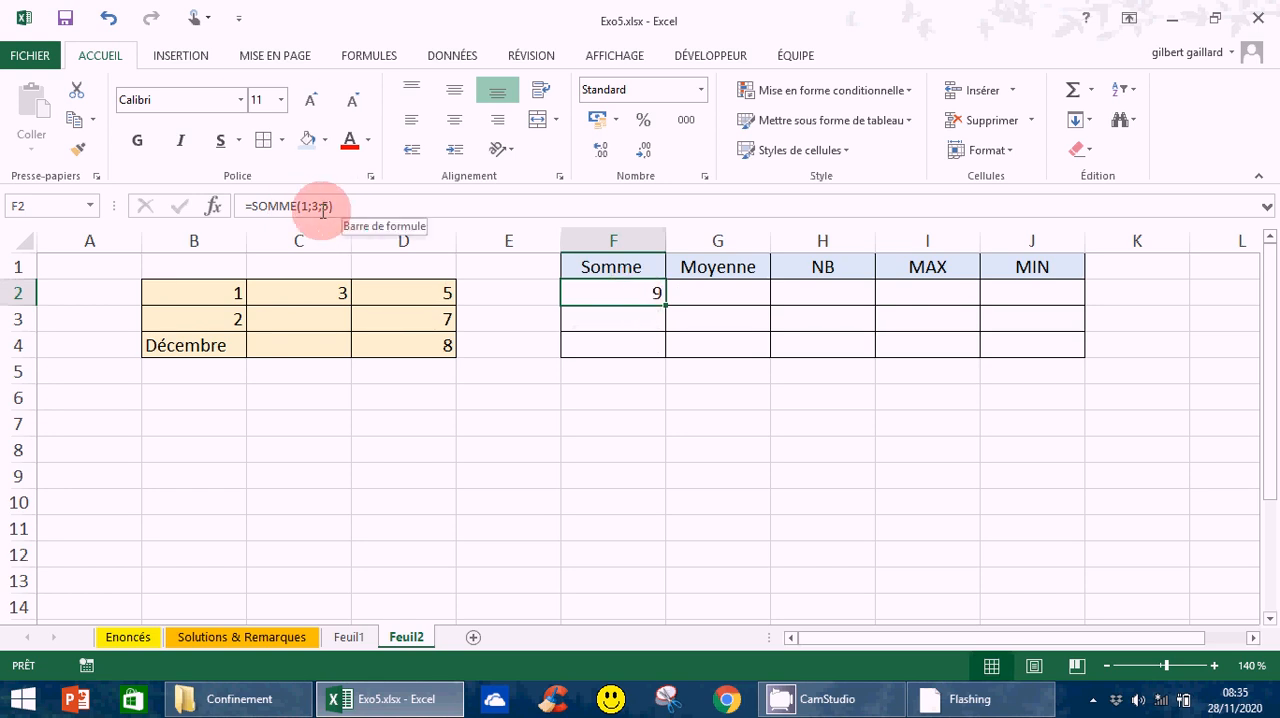
click(204, 296)
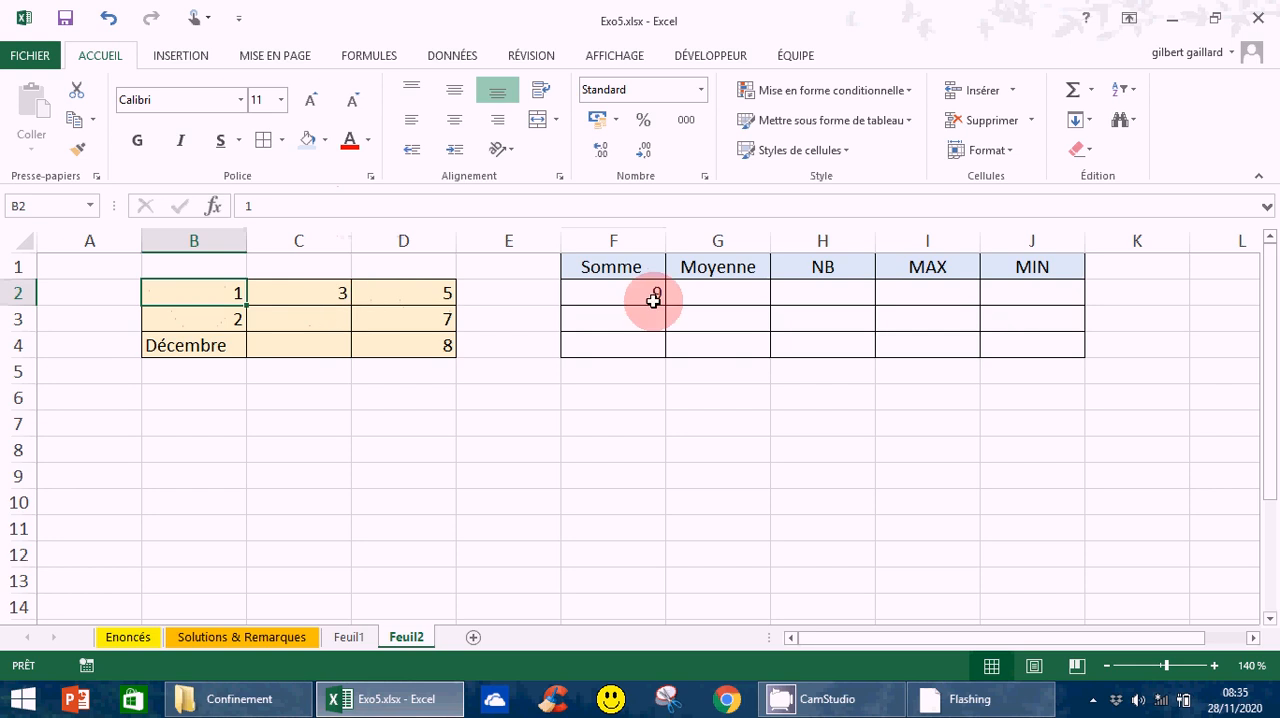
- Replace the formula in F2 with =SOMME(B2;C2;D2), using references to the three cells of the first data row
click(620, 293)
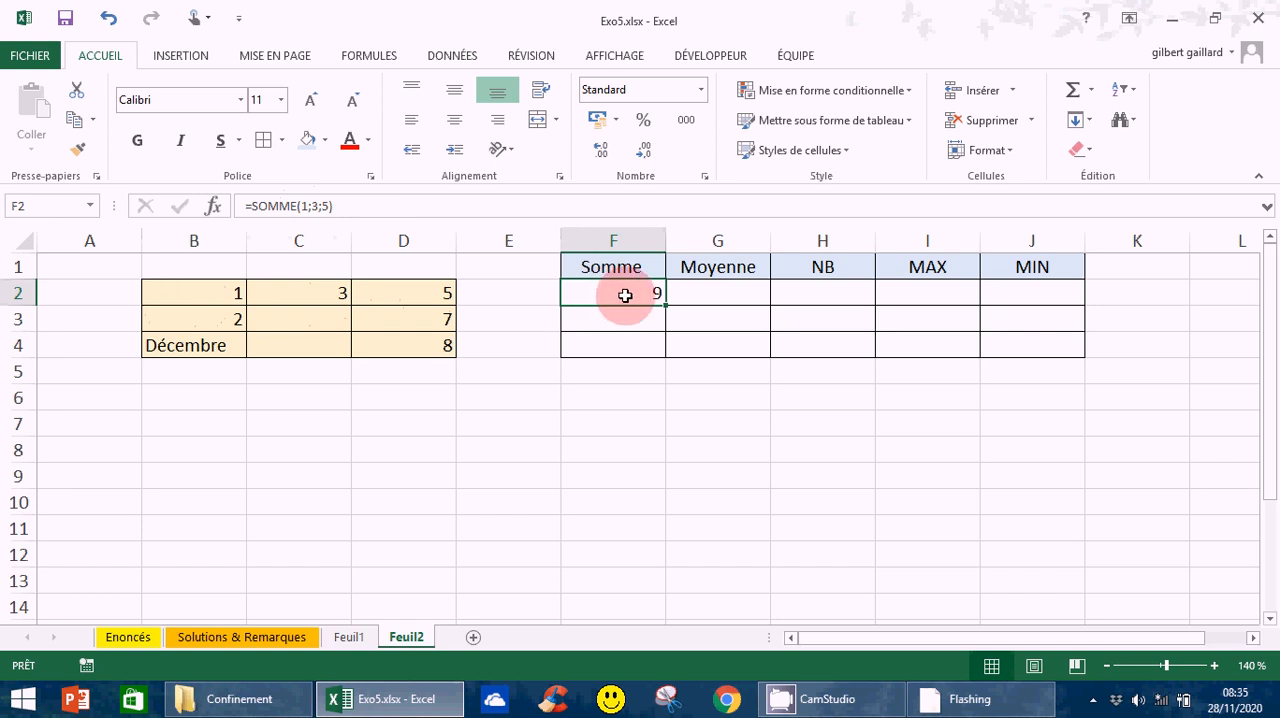
text(=)
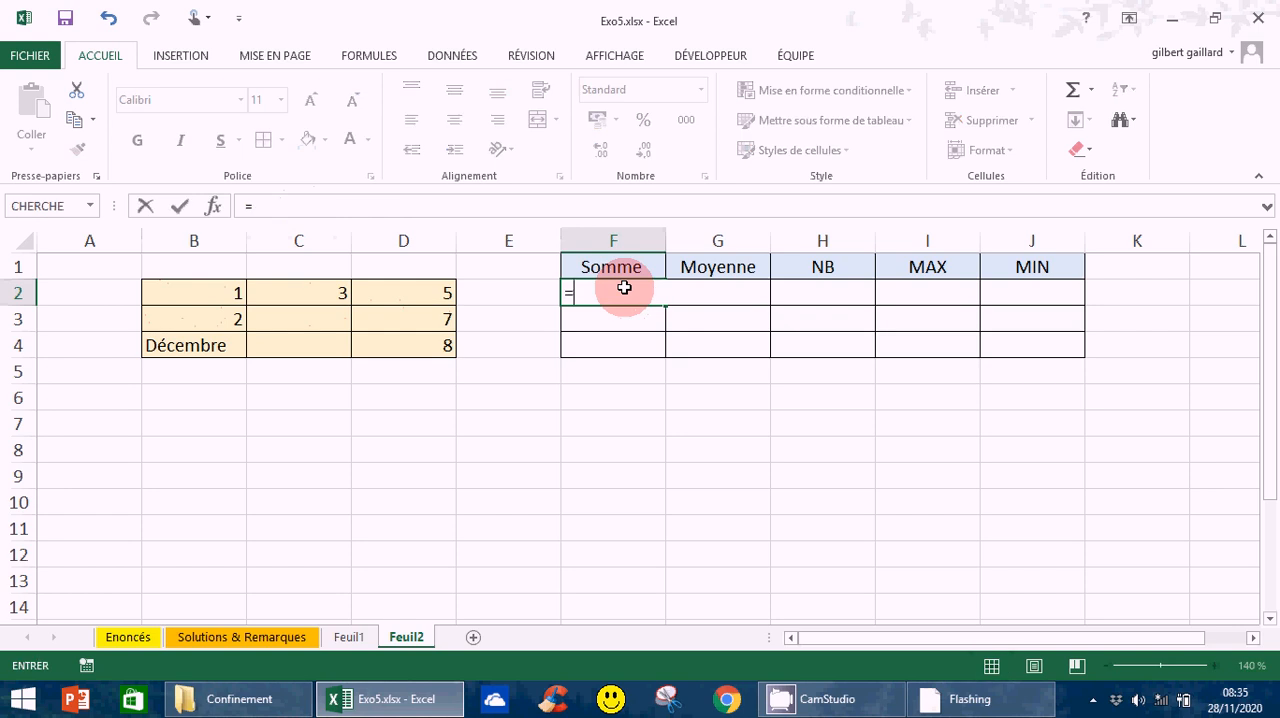
text(som)
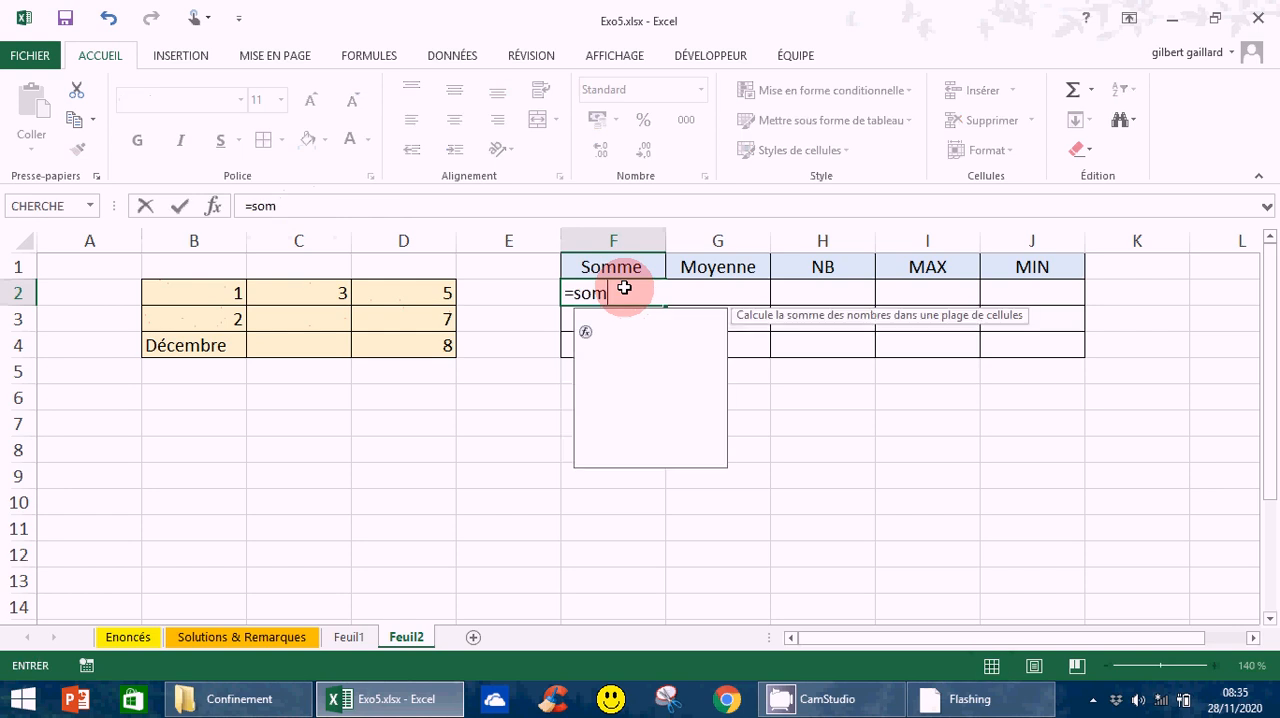
text(me()
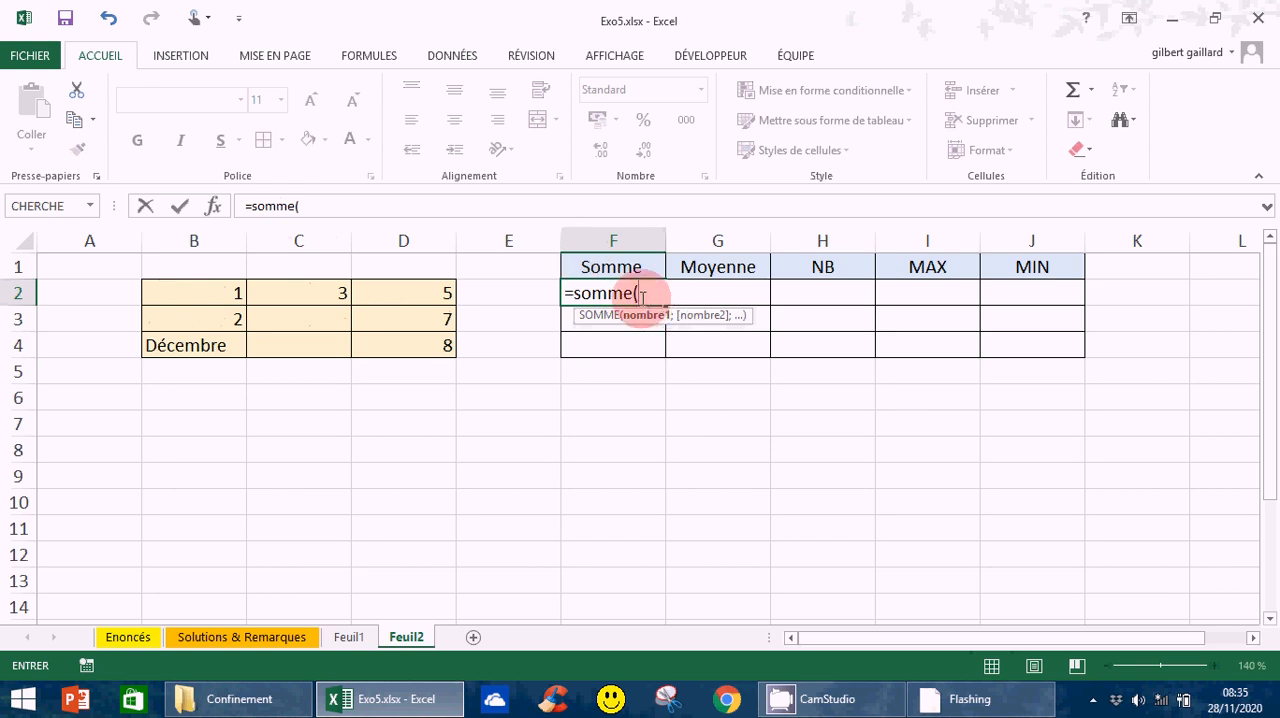
click(202, 293)
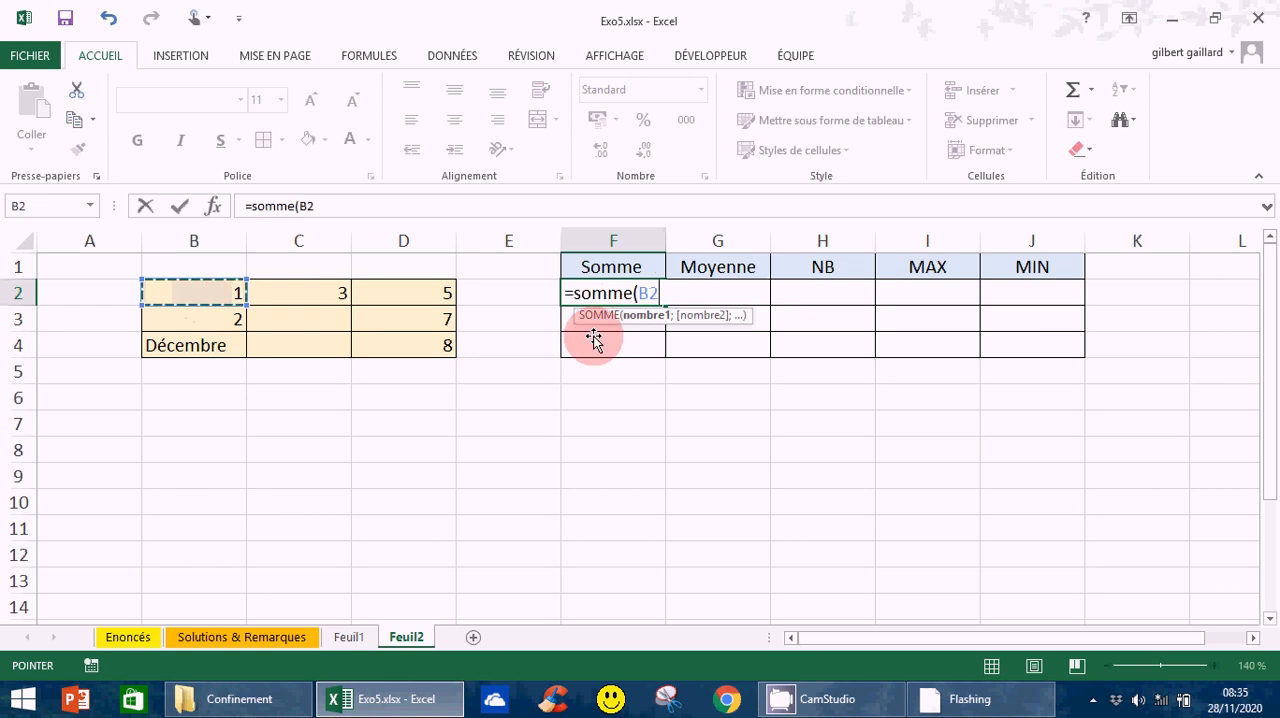
text(;)
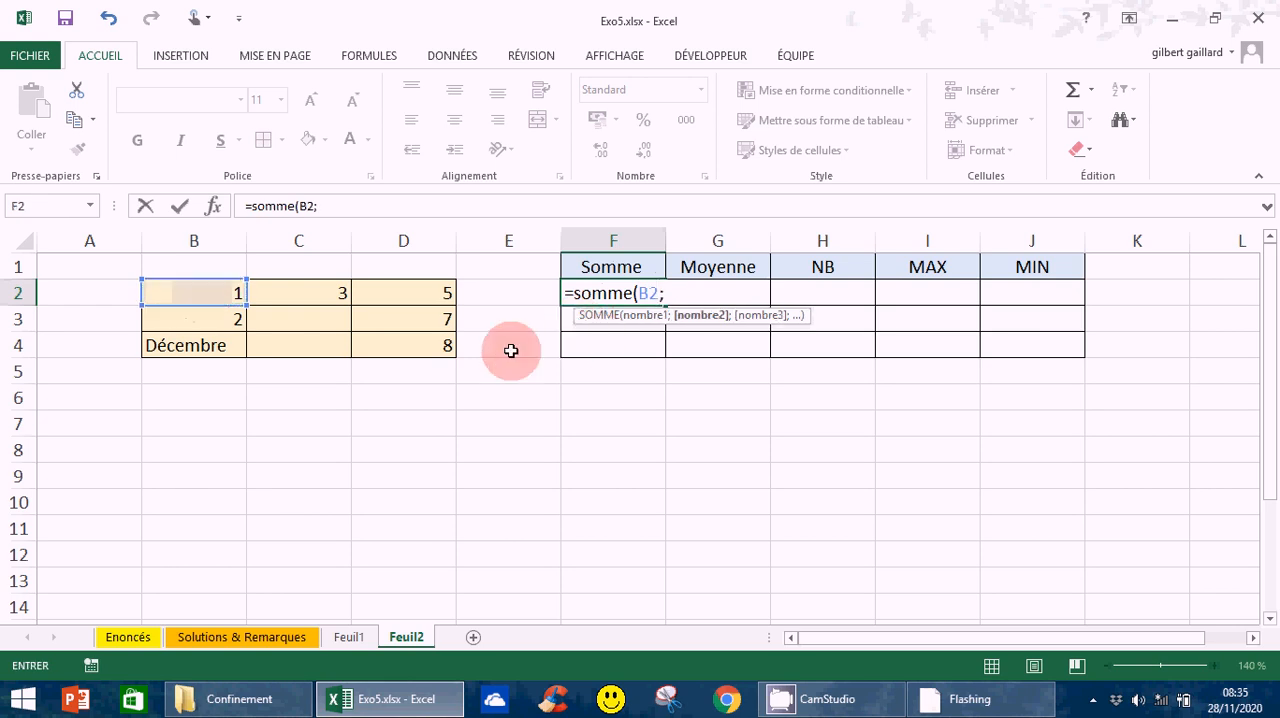
click(325, 294)
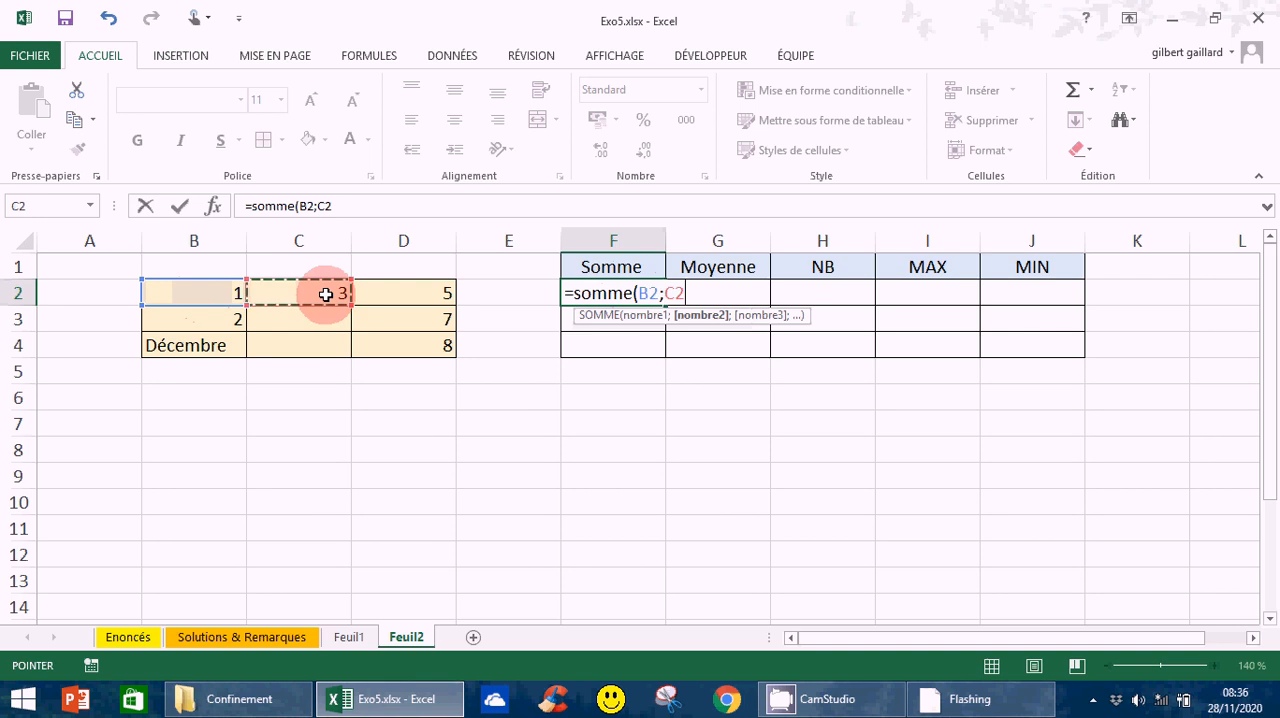
text(;)
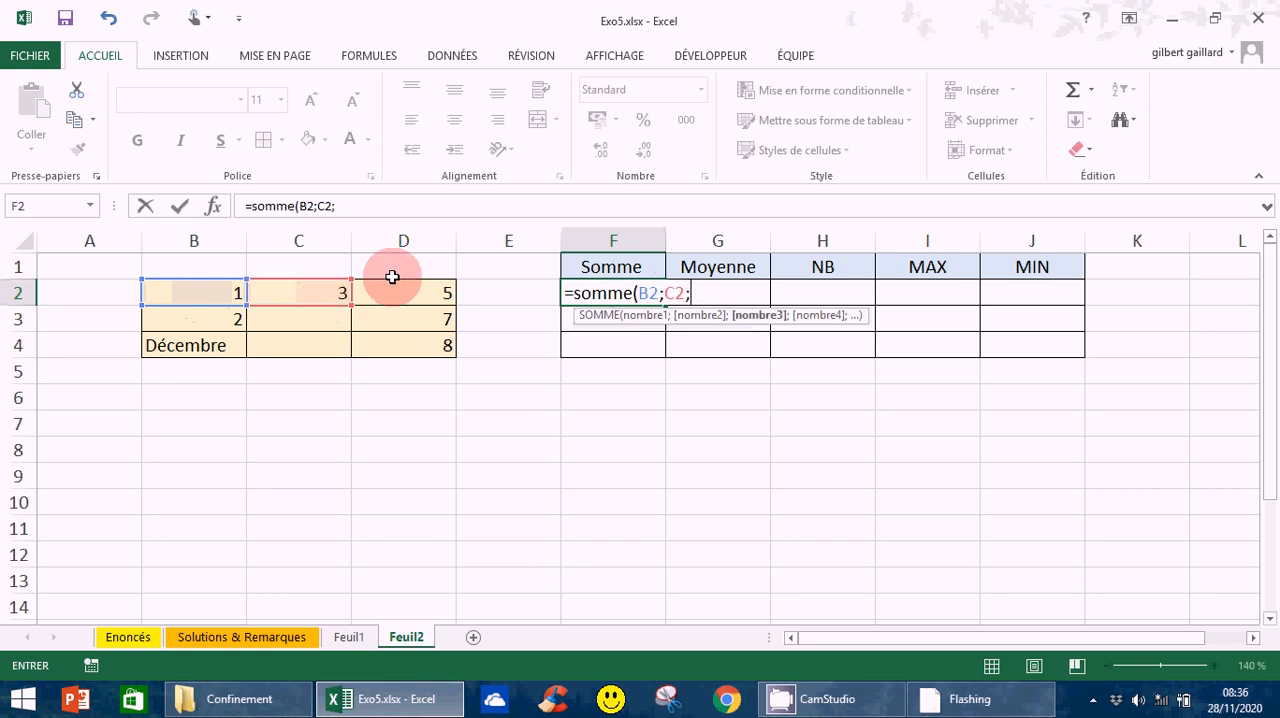
click(366, 305)
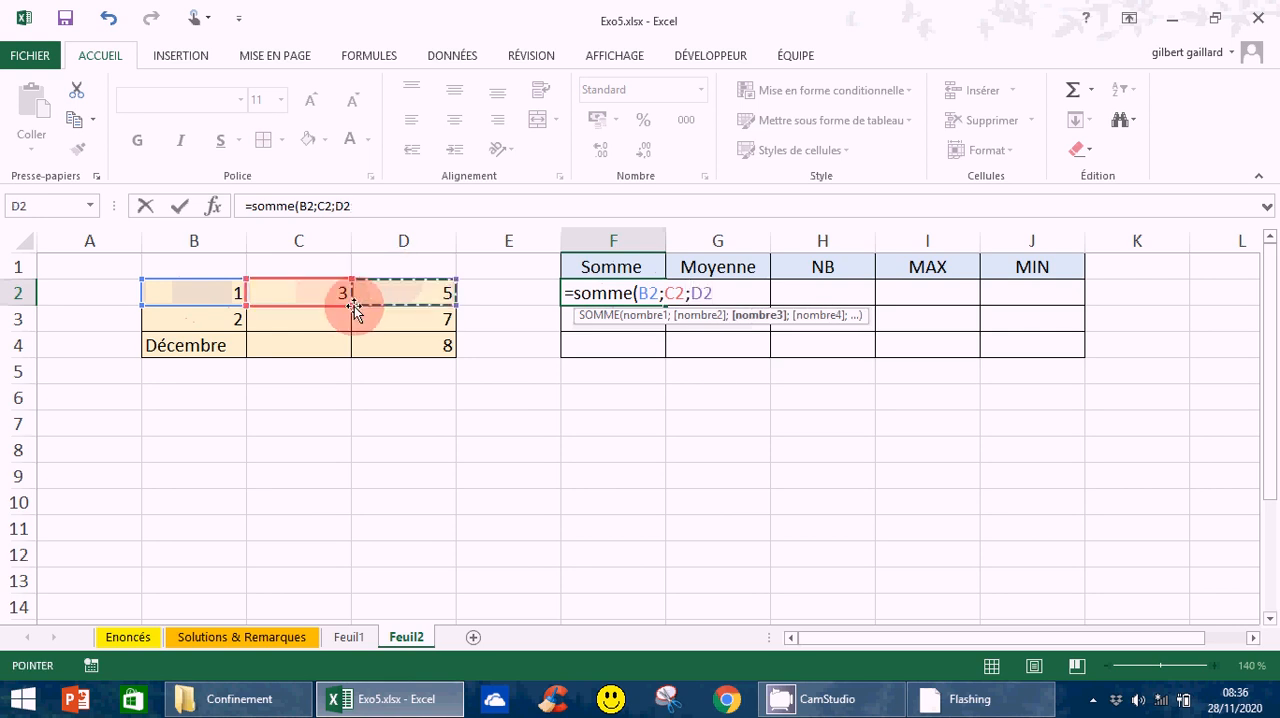
text())
key(Return)
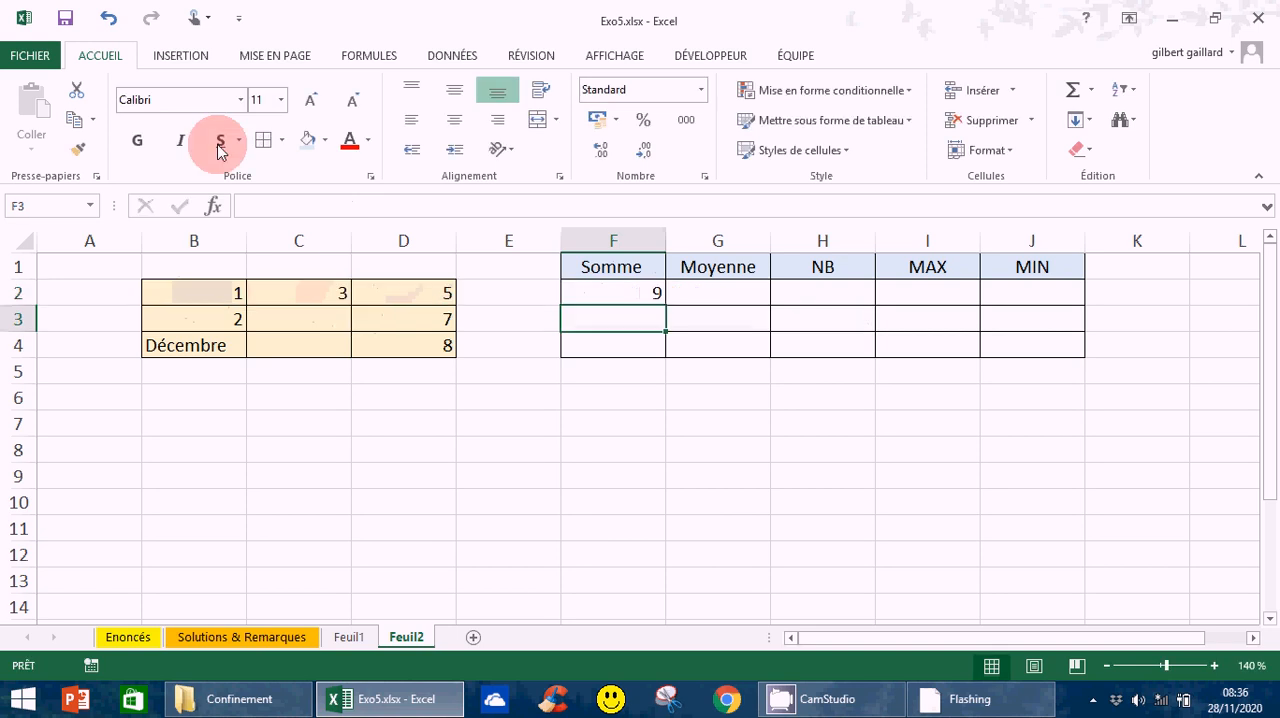
- Test the sum formula by changing B2 to 0, and undo the change
click(200, 292)
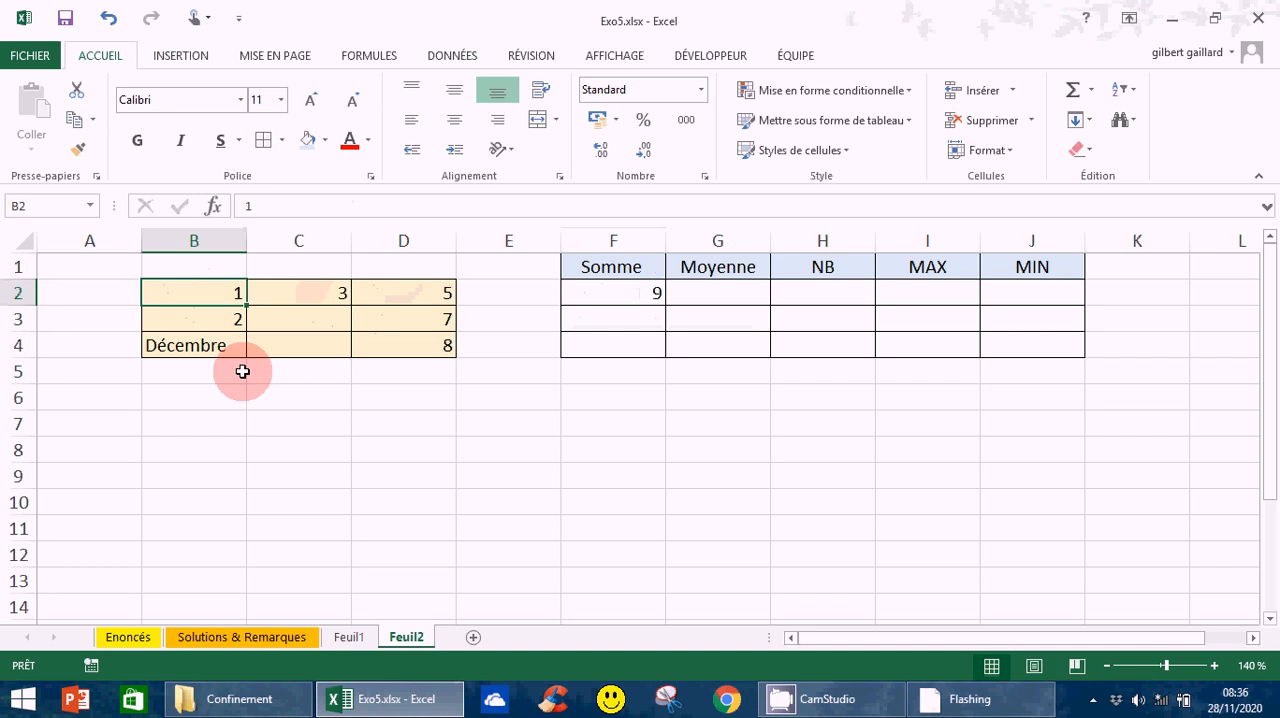
text(0)
key(Return)
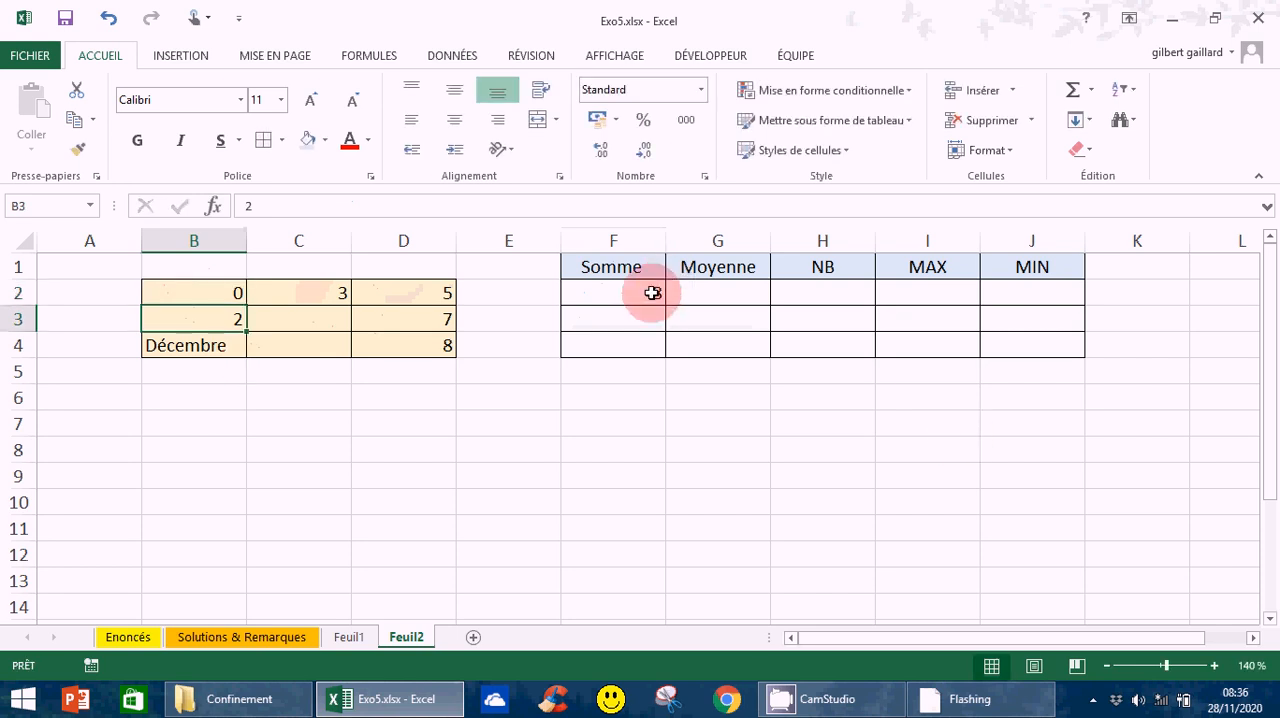
key(ctrl+z)
click(609, 561)
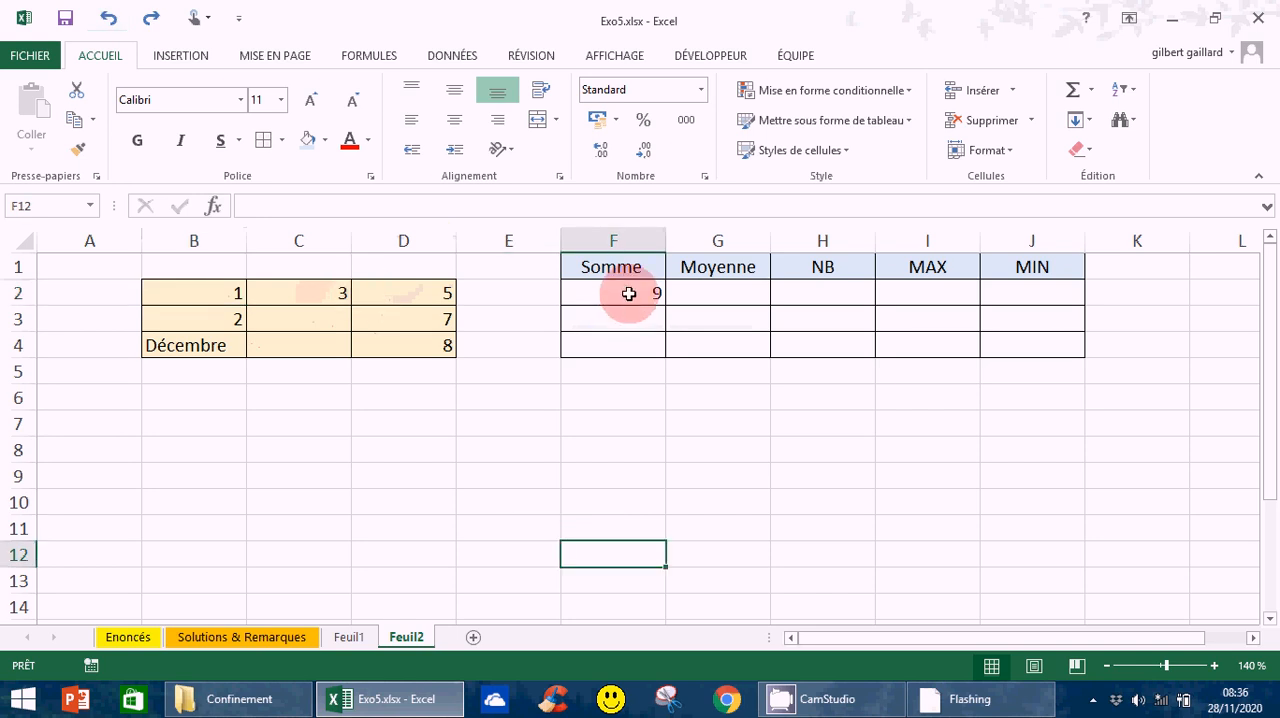
- Edit the formula in F2 to use a continuous range, making it =SOMME(B2:D2)
click(618, 292)
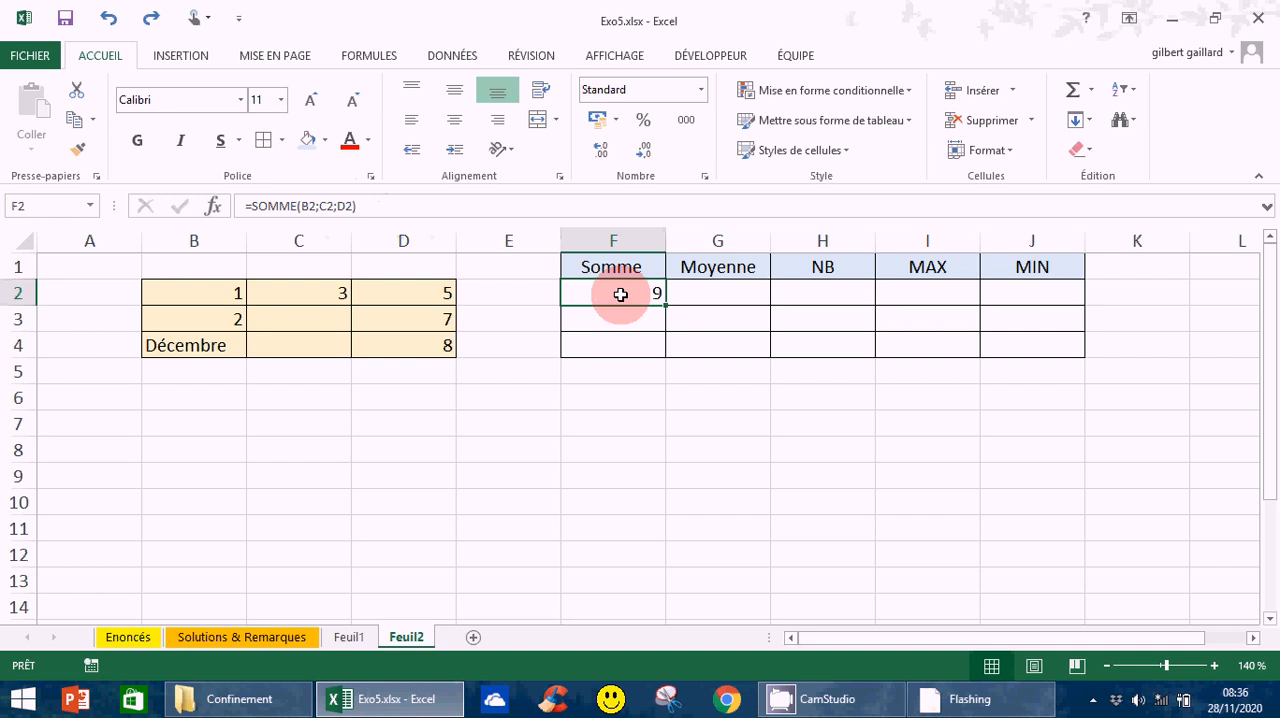
click(316, 208)
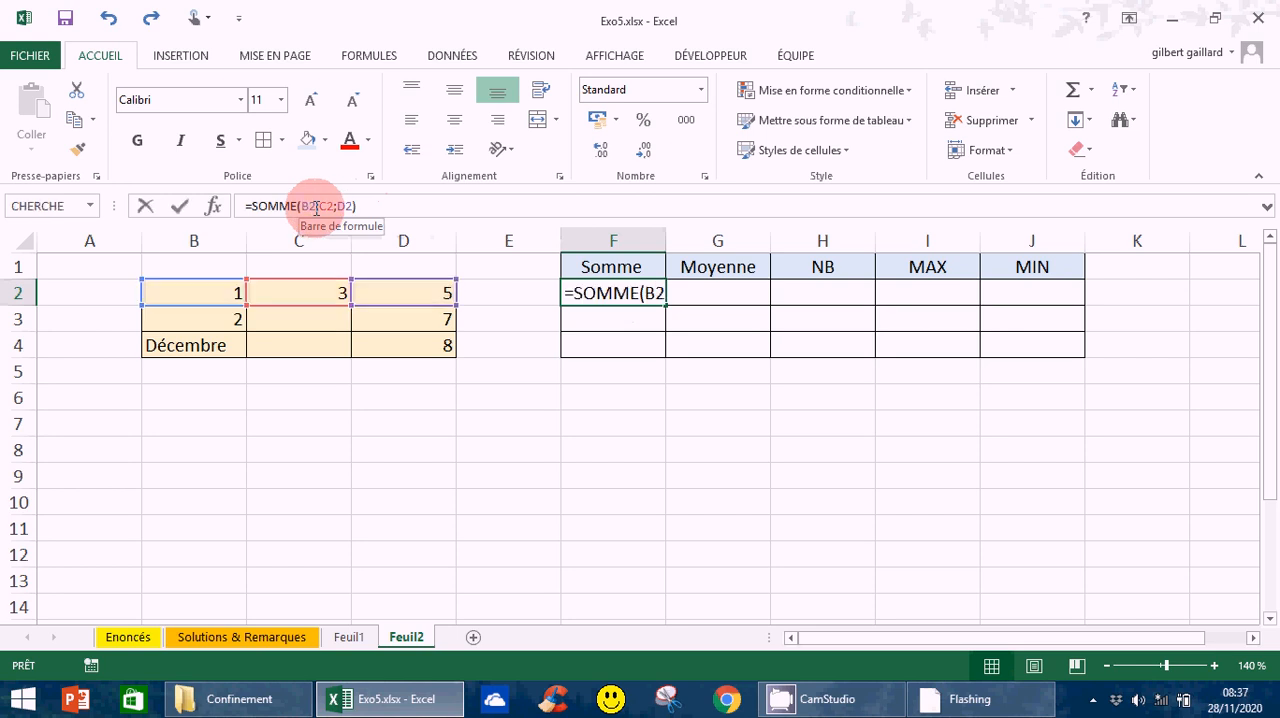
drag(316, 208, 340, 210)
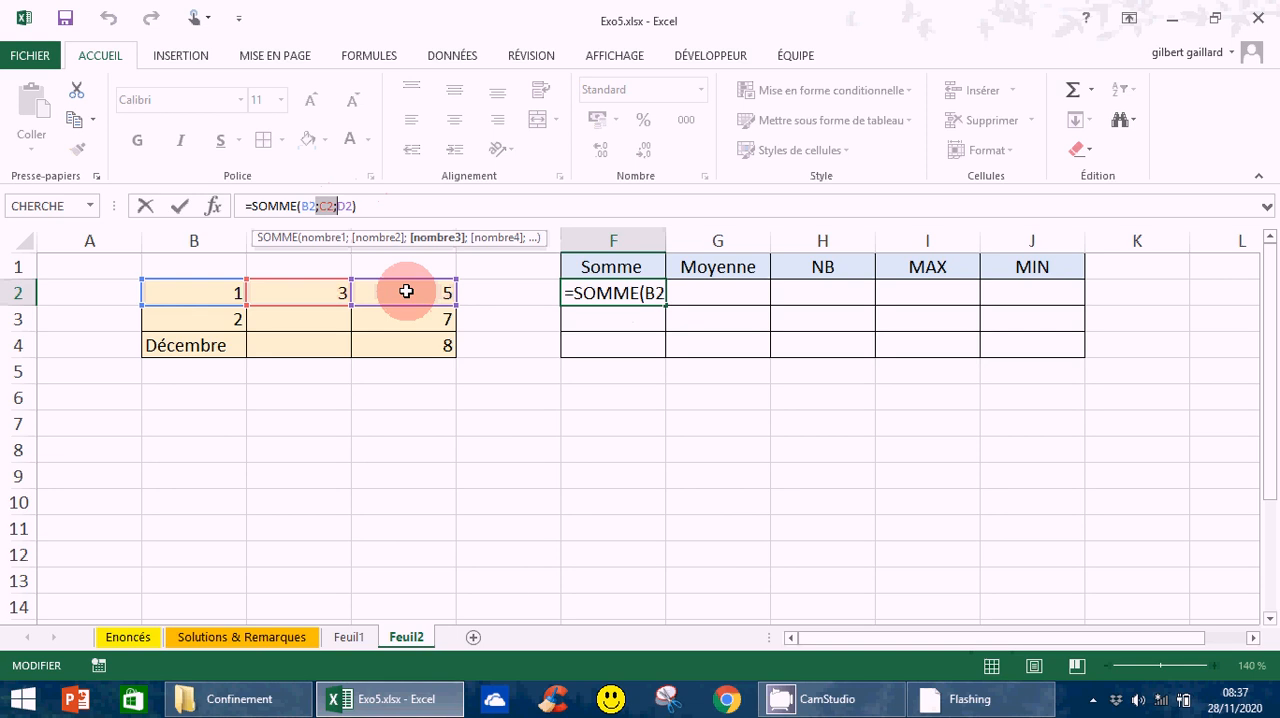
text(:)
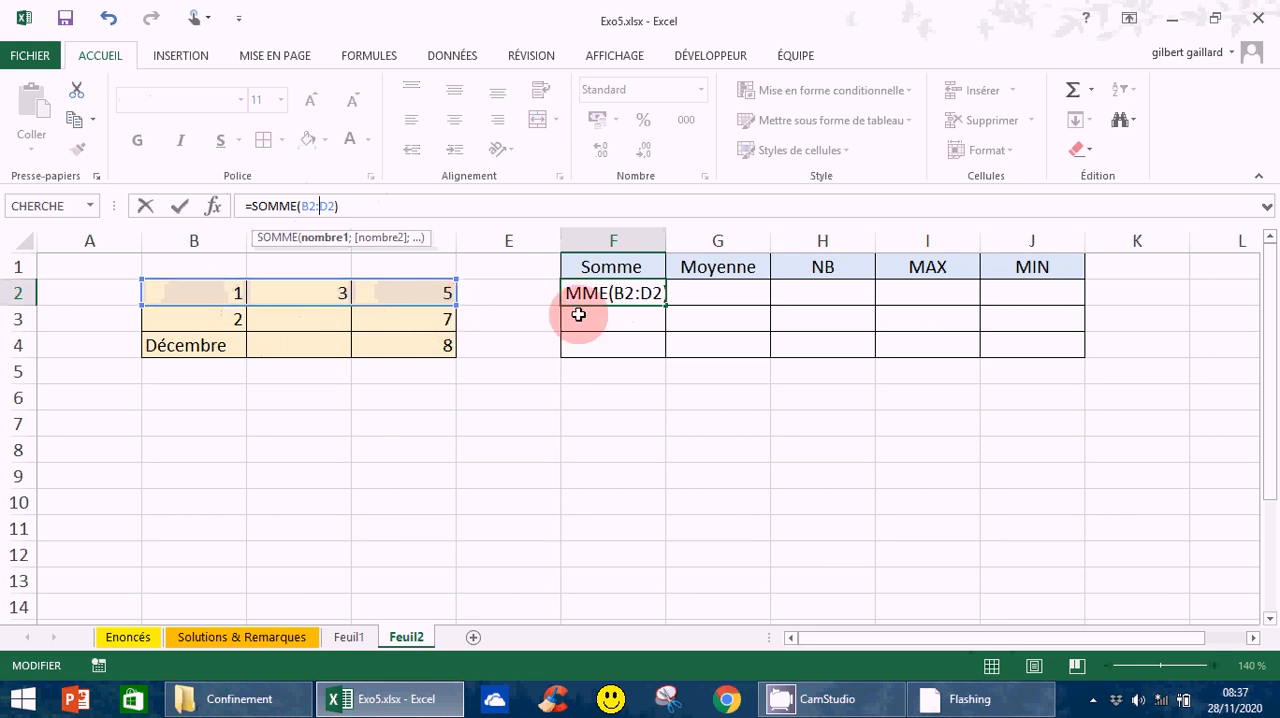
key(Return)
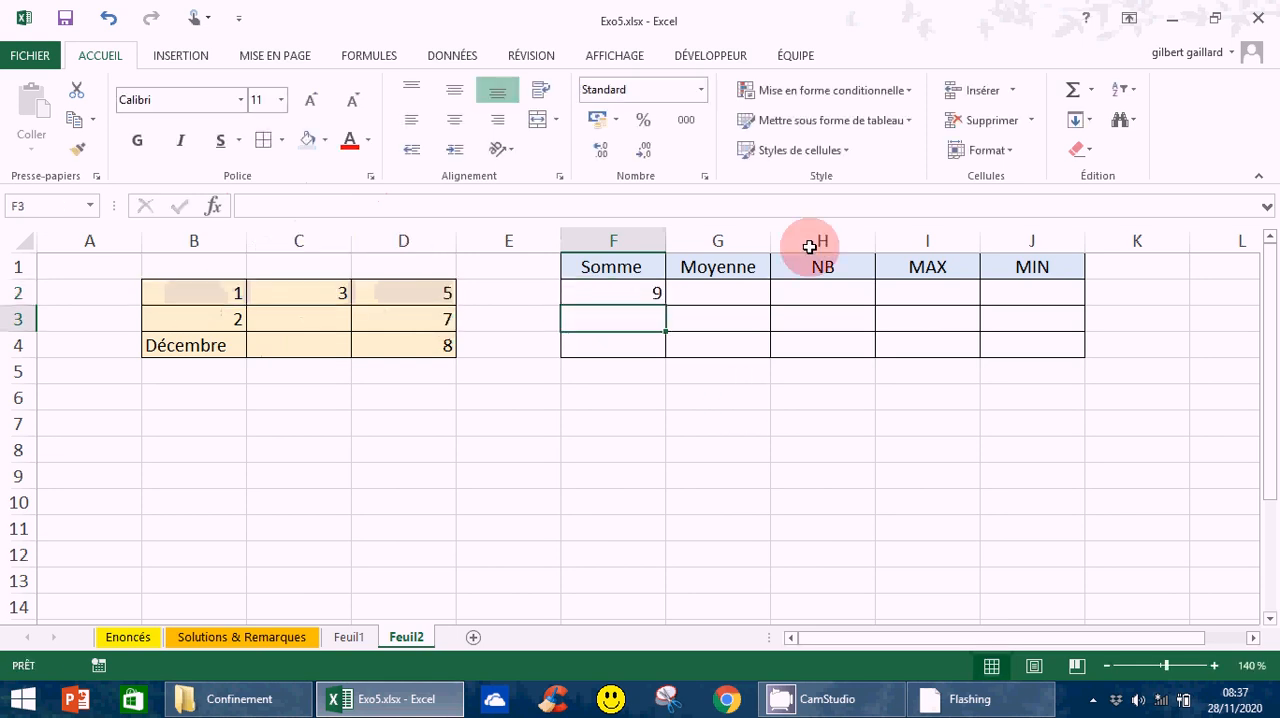
- Clear F2 and rebuild its sum with the AutoSum Somme function, replacing the proposed range to get =SOMME(B2:D2)
click(636, 293)
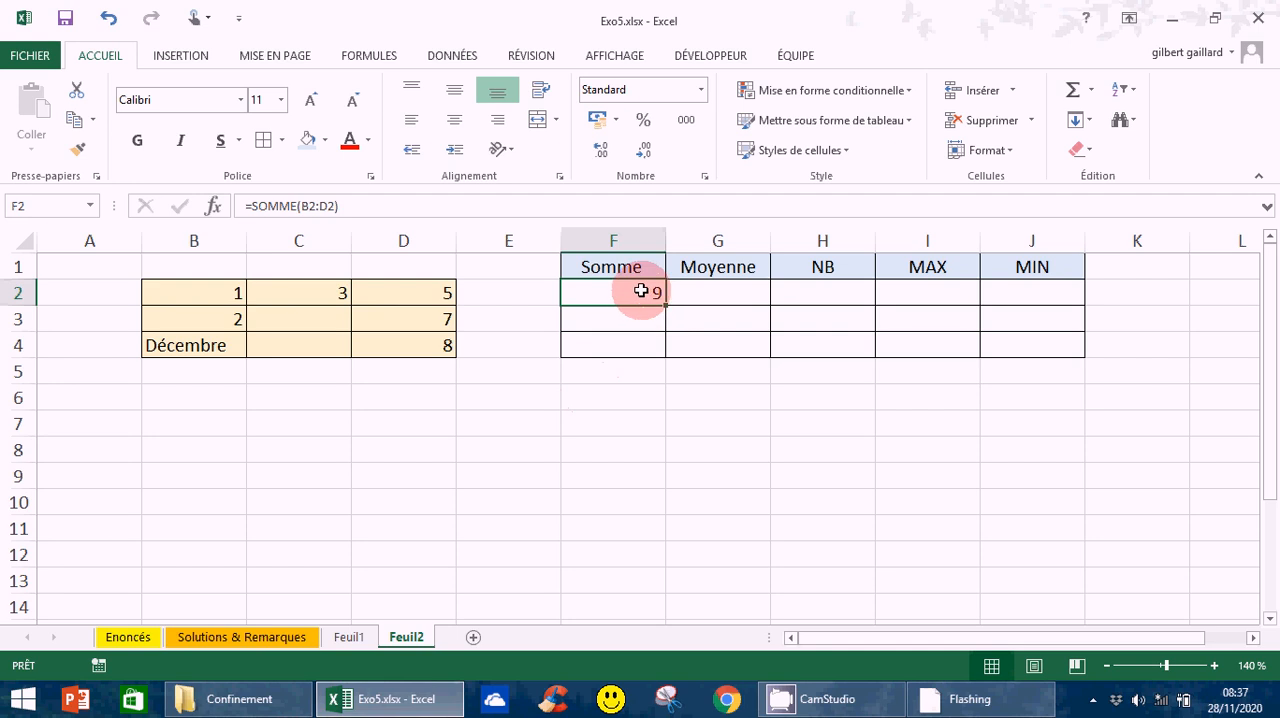
key(Delete)
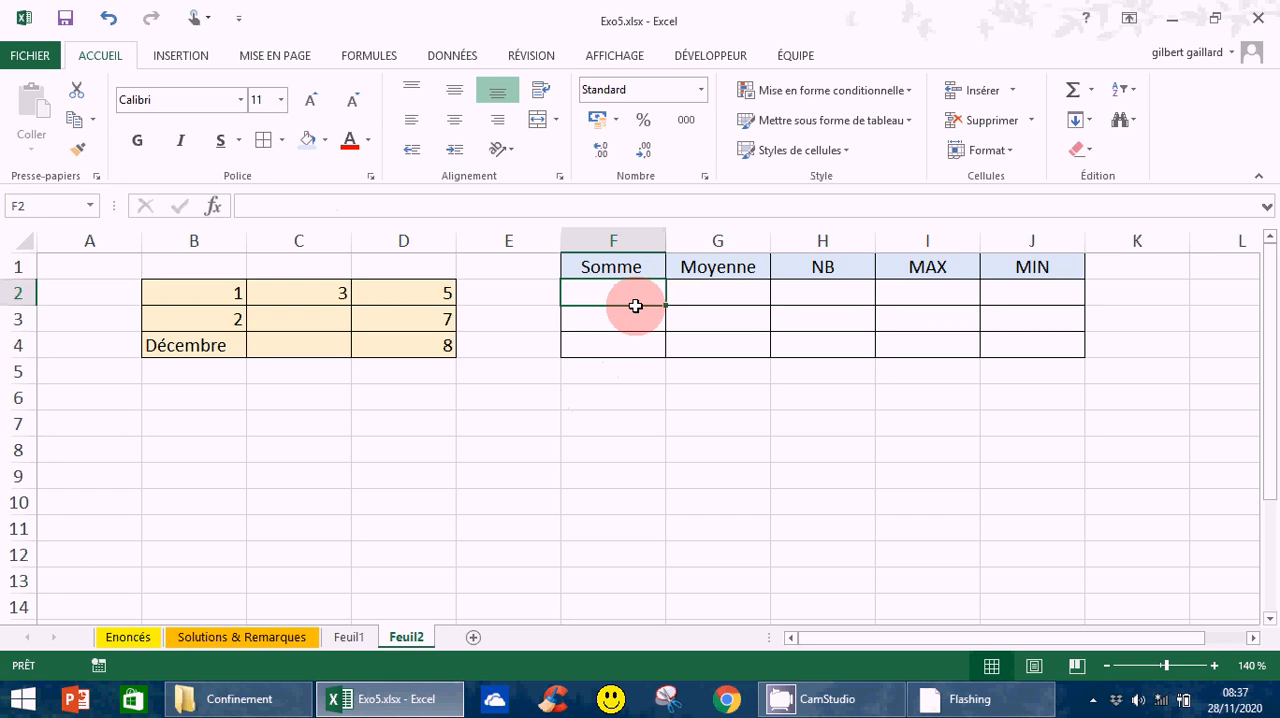
click(1091, 92)
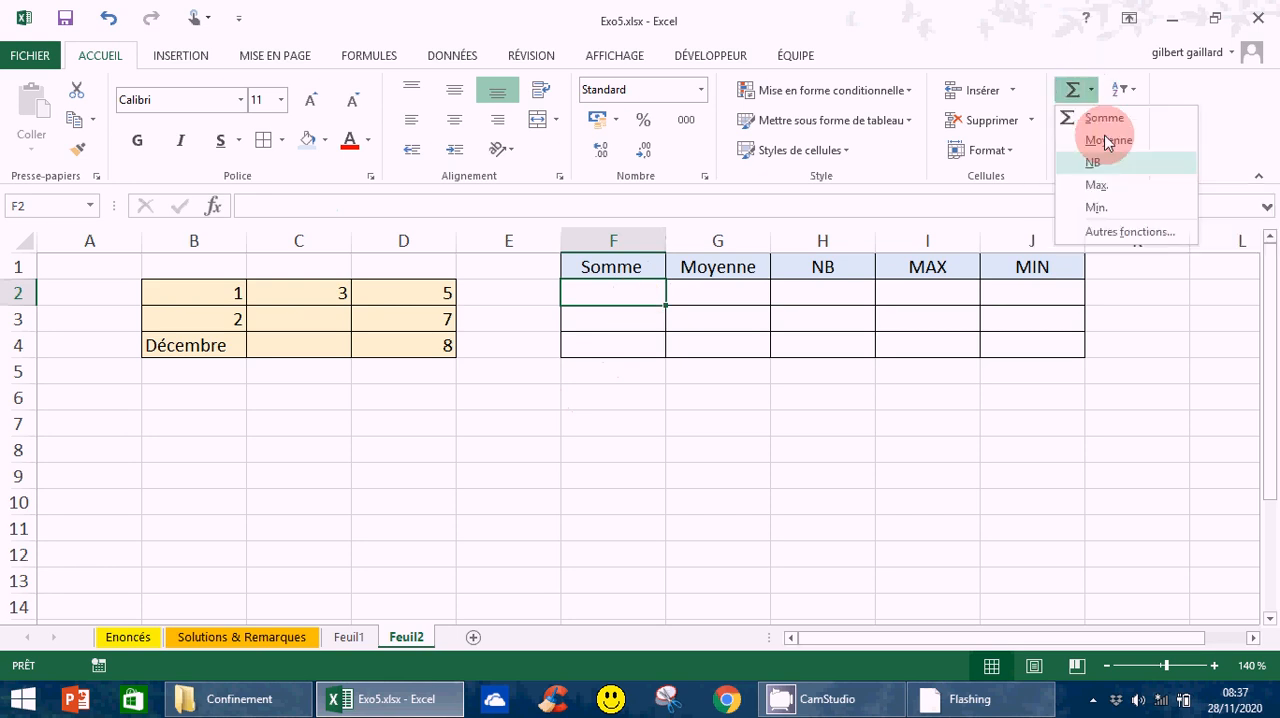
click(1104, 118)
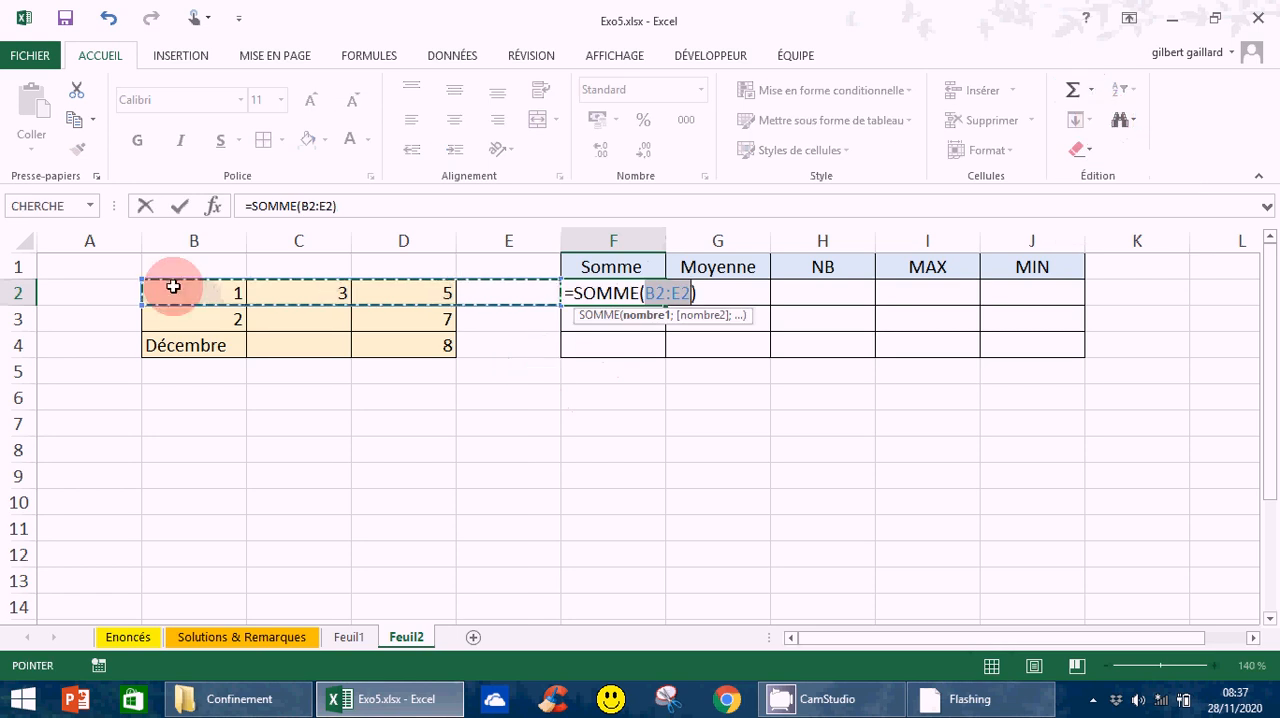
drag(682, 285, 648, 293)
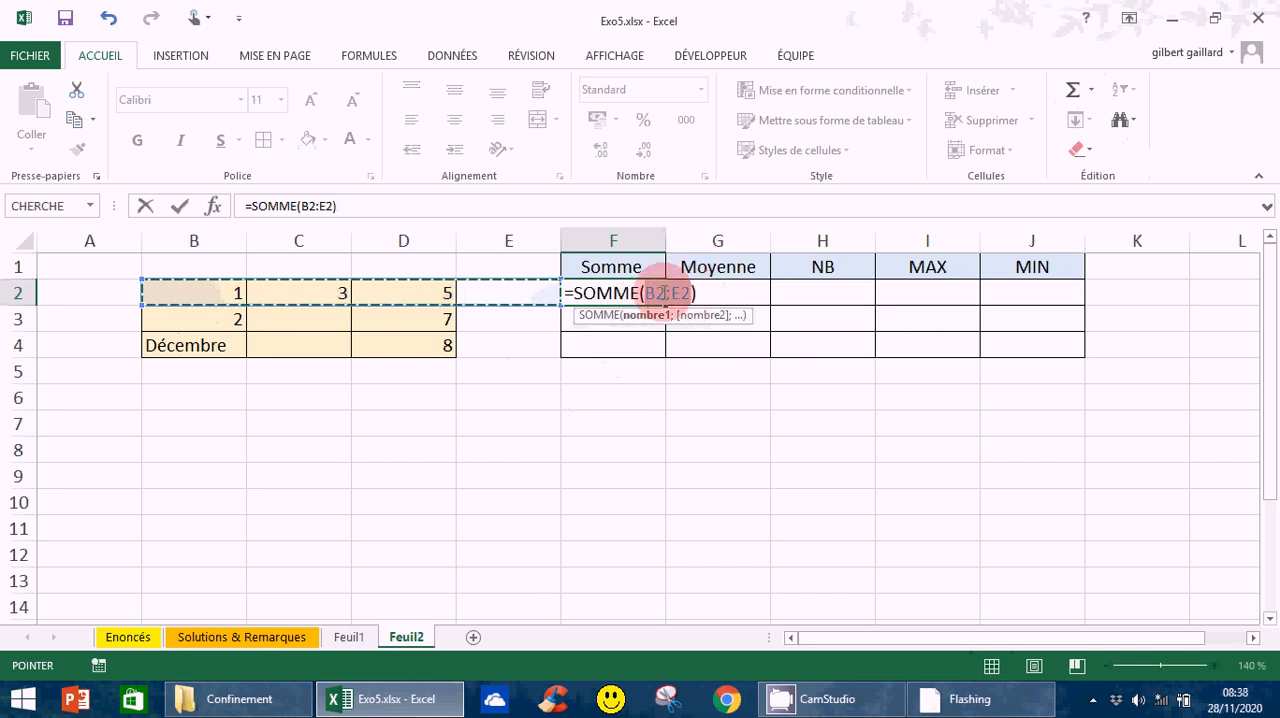
drag(644, 293, 697, 291)
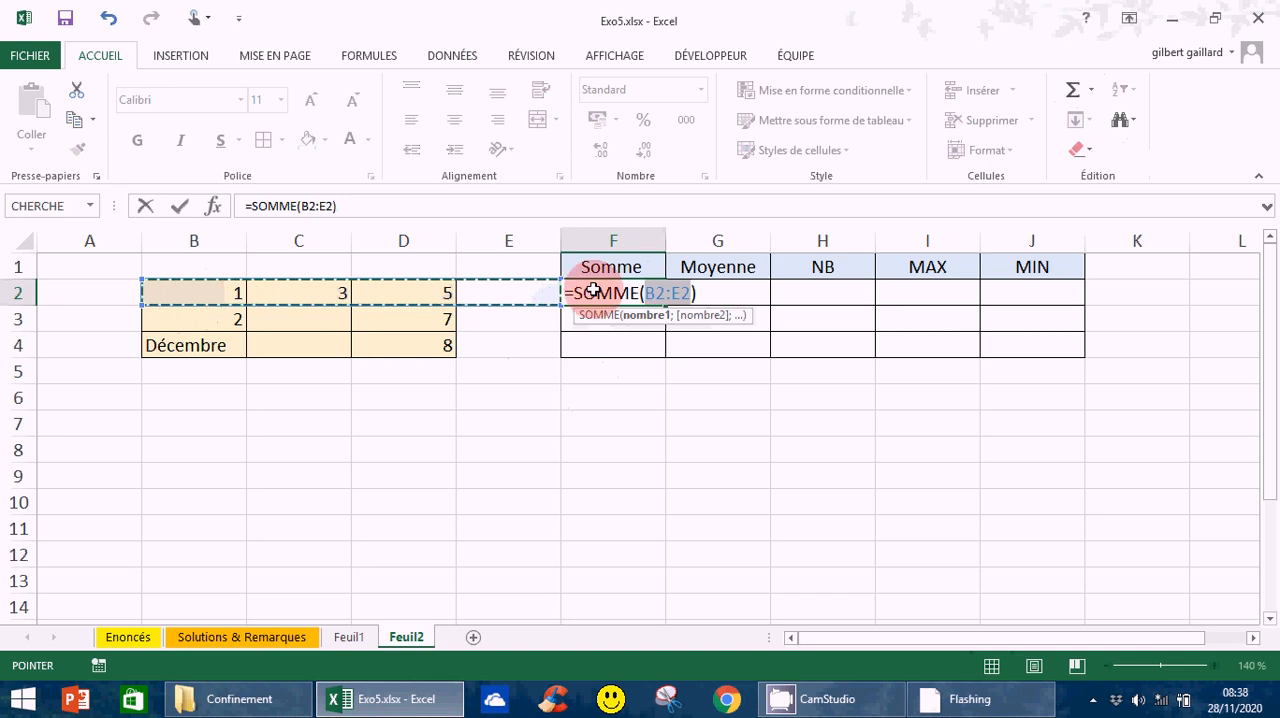
click(181, 294)
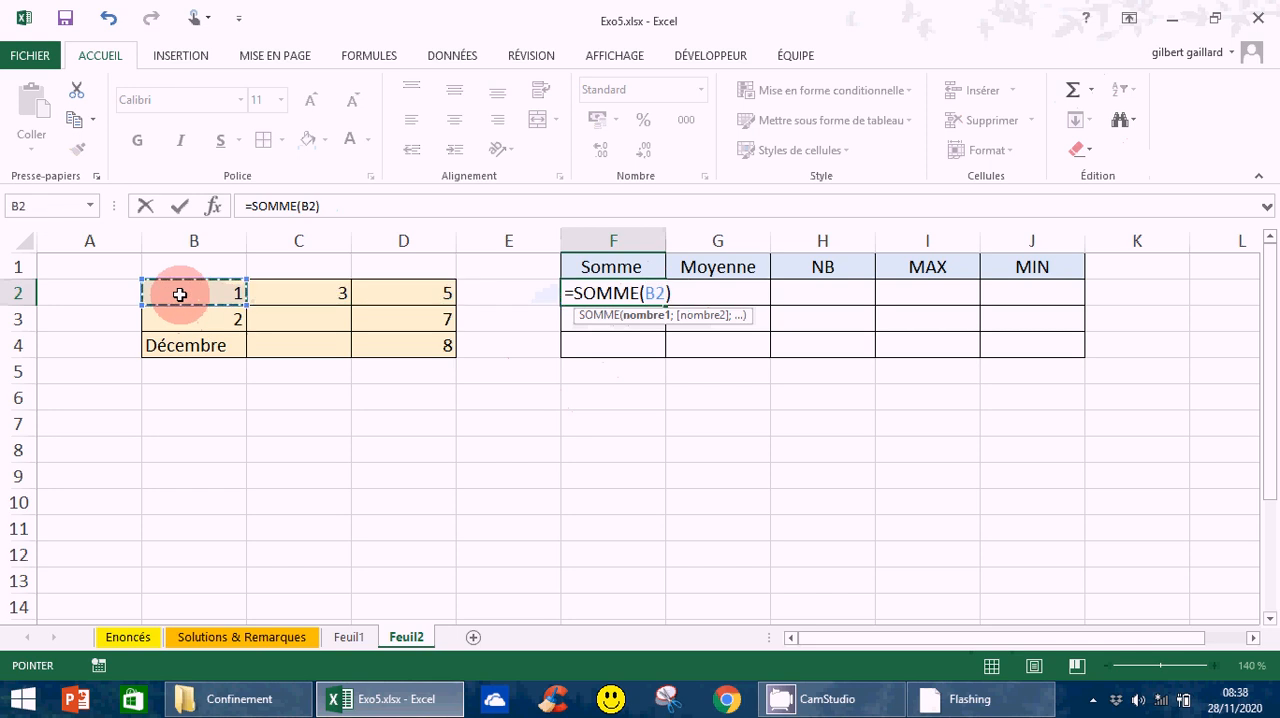
drag(180, 294, 376, 303)
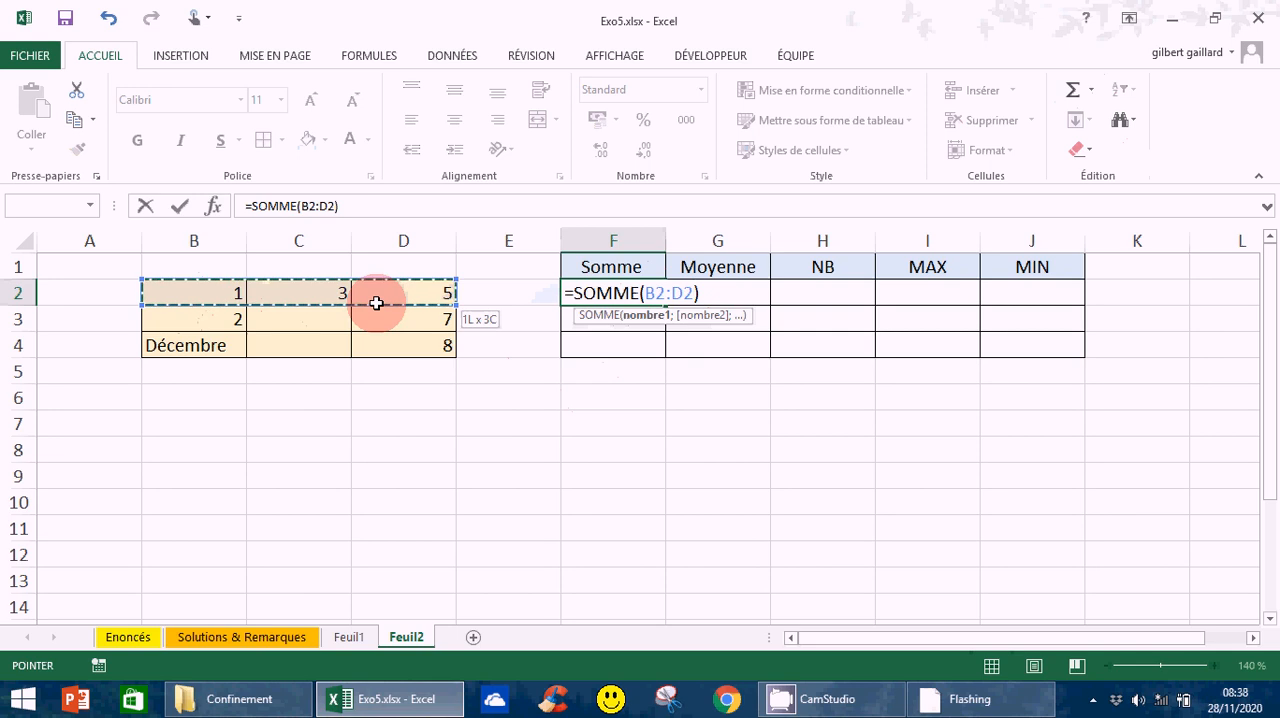
drag(376, 303, 376, 303)
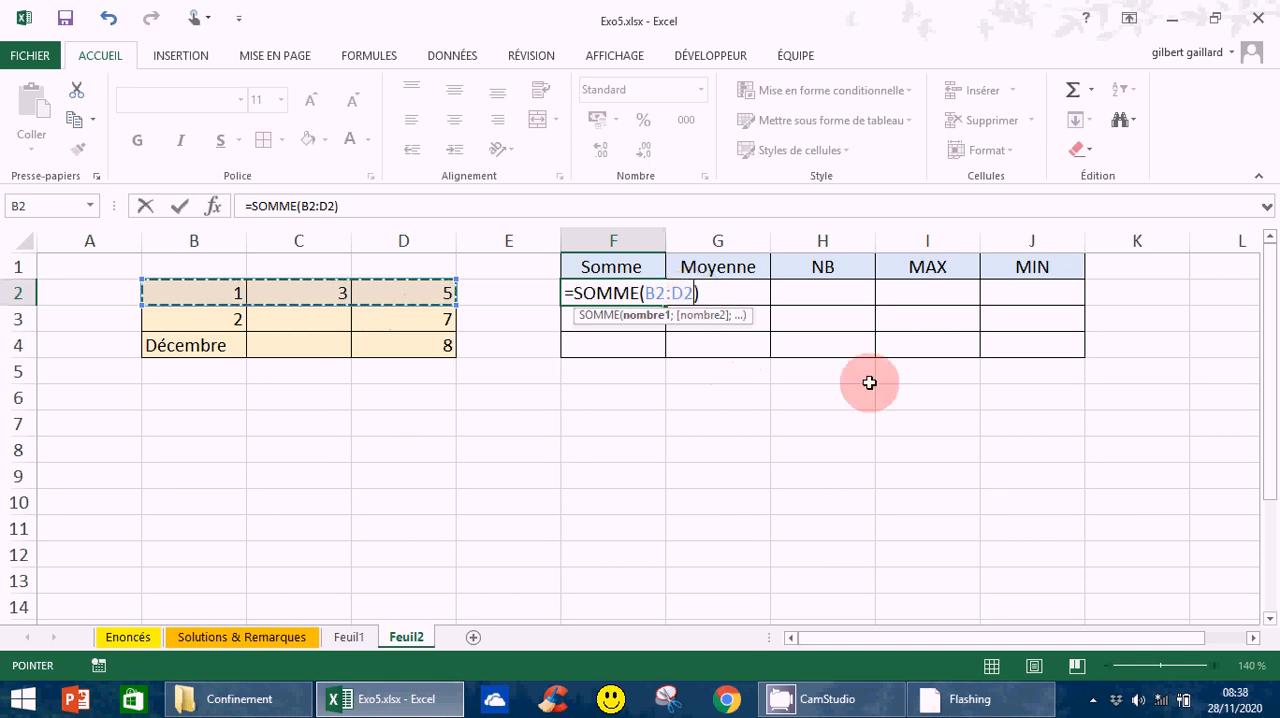
key(Return)
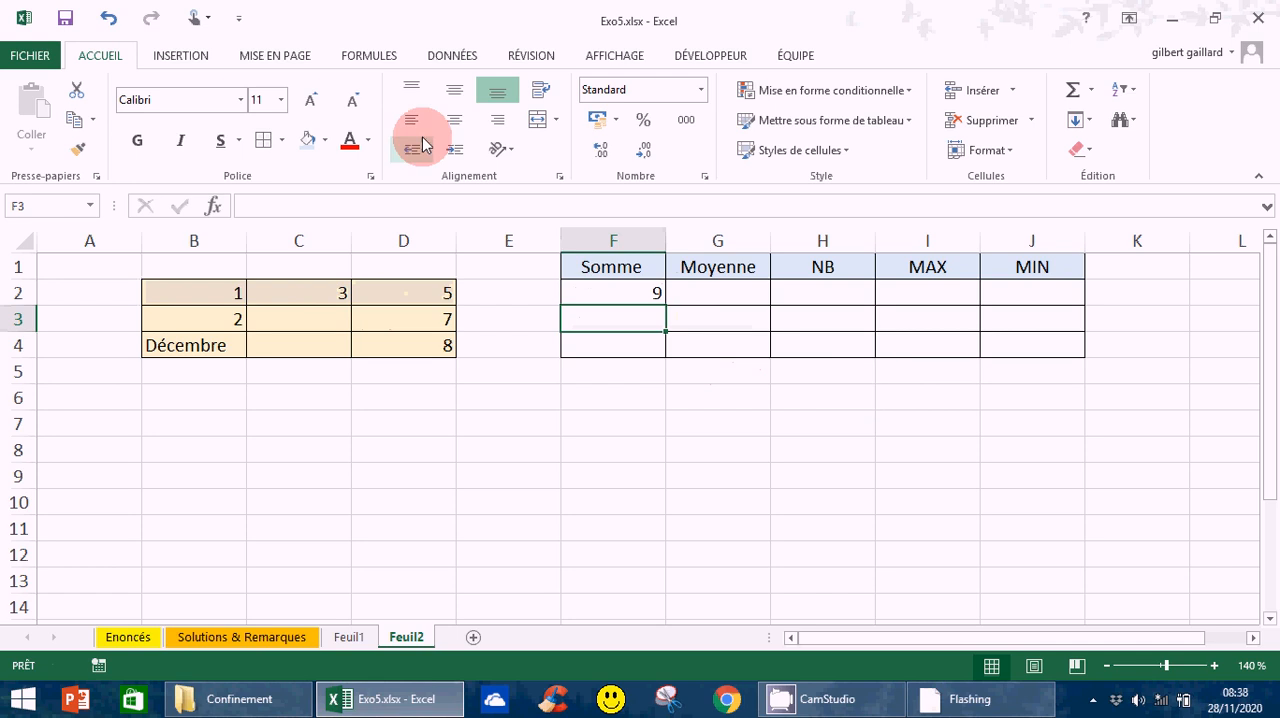
- Insert the Moyenne function in G2 over the first data row, making it =MOYENNE(B2:D2)
click(710, 291)
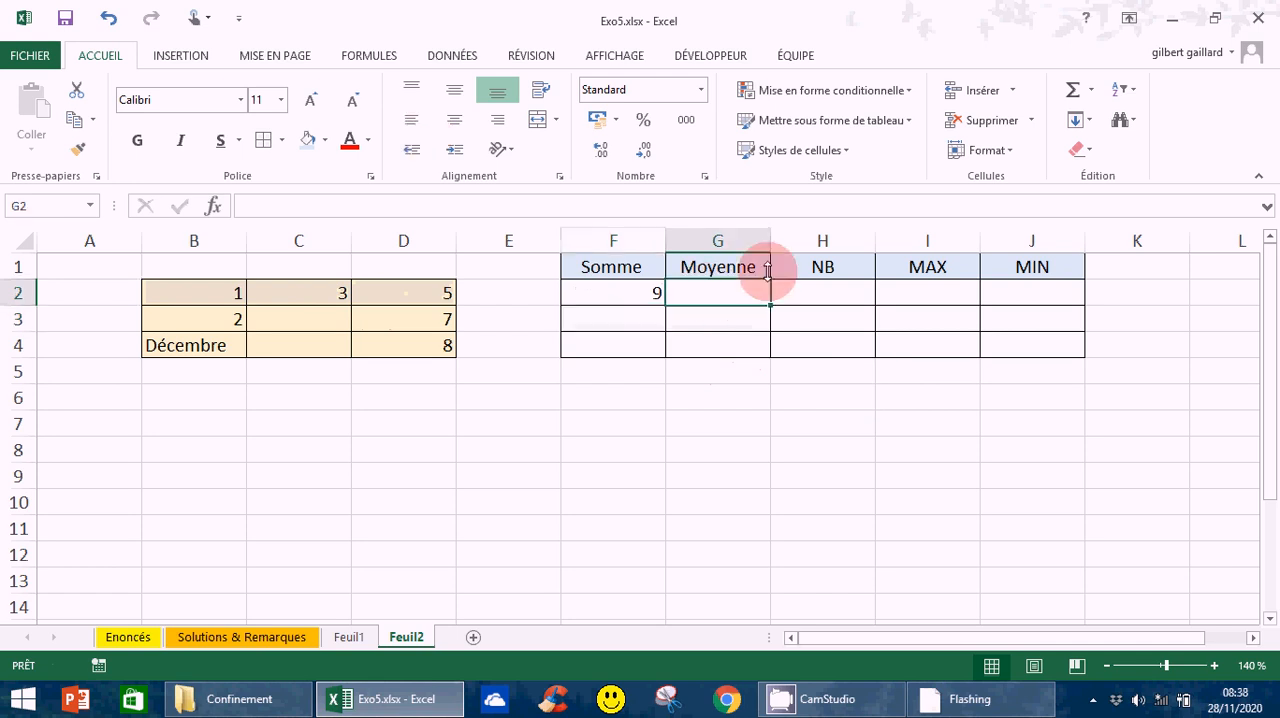
click(1090, 90)
click(1112, 146)
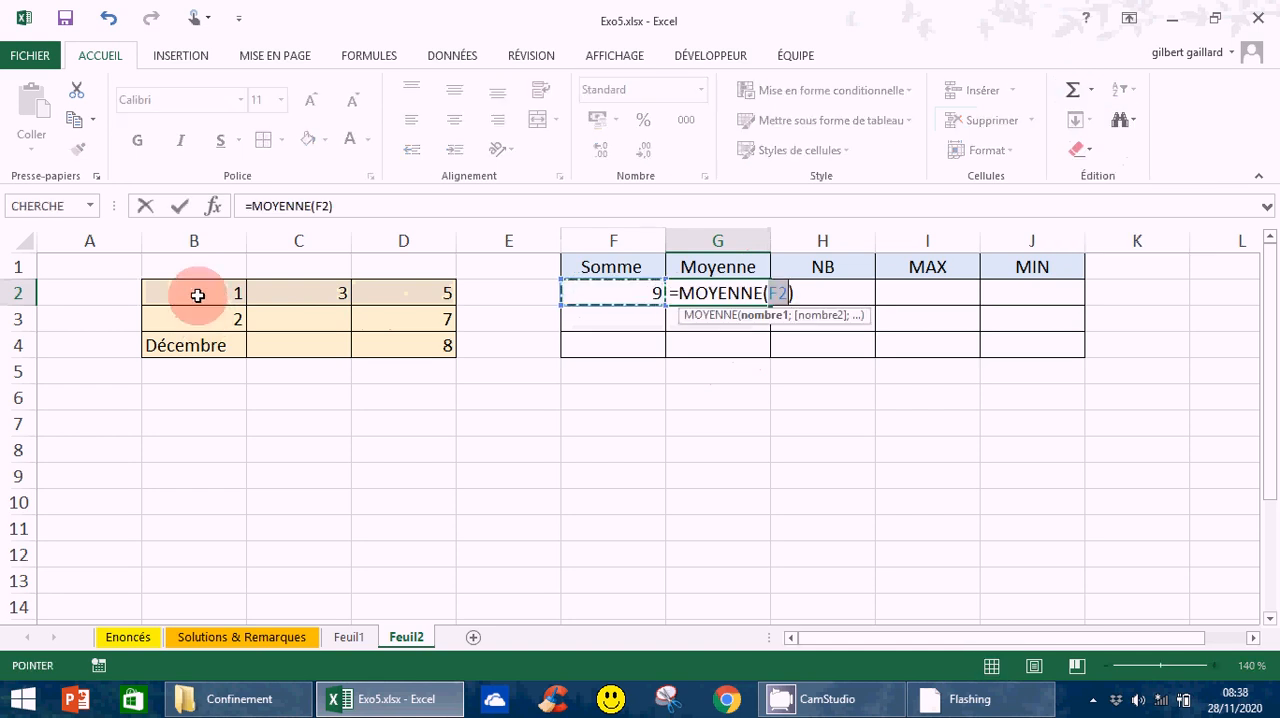
drag(198, 296, 391, 298)
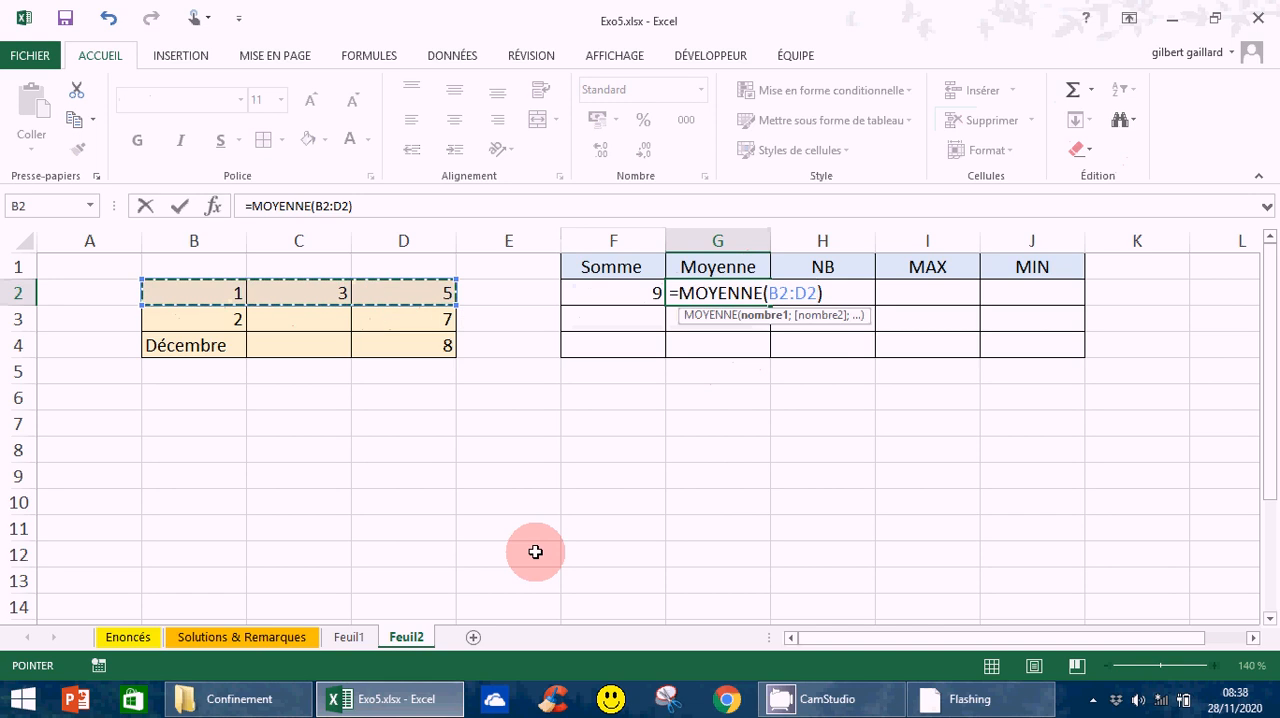
key(Return)
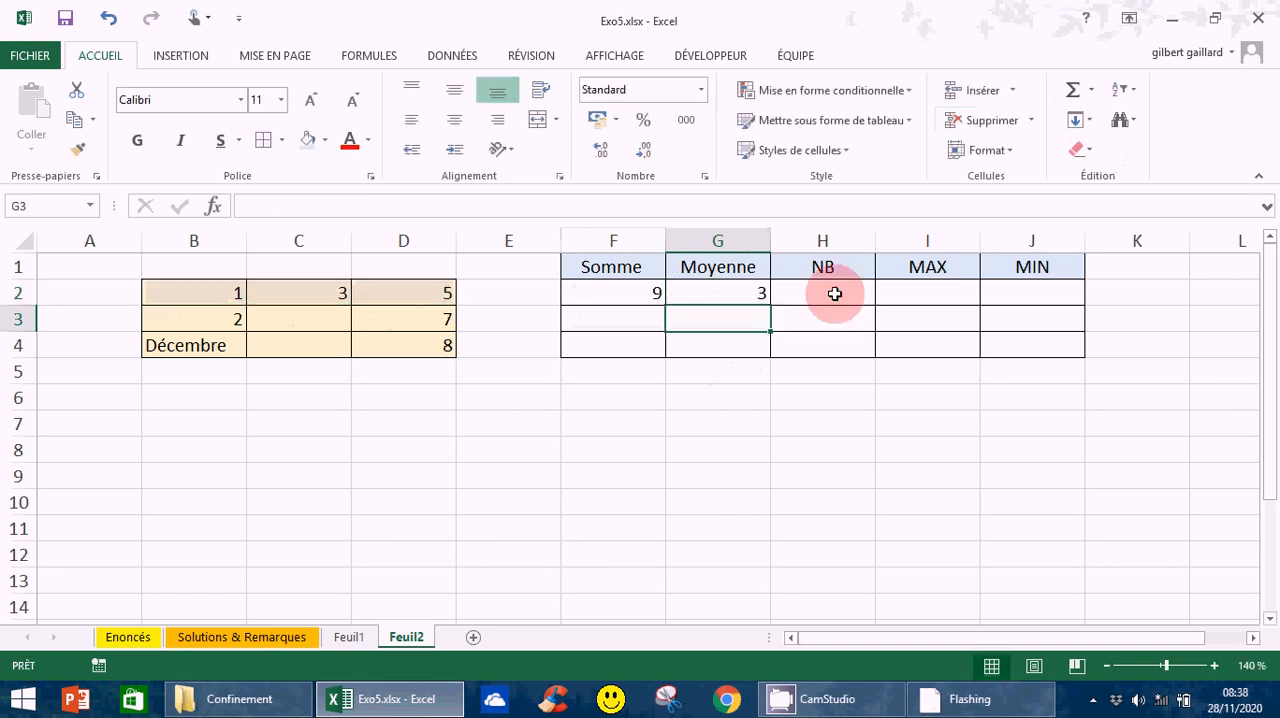
- Insert the NB function in H2 to count the numbers in B2:D2, giving the formula =NB(B2:D2)
click(835, 294)
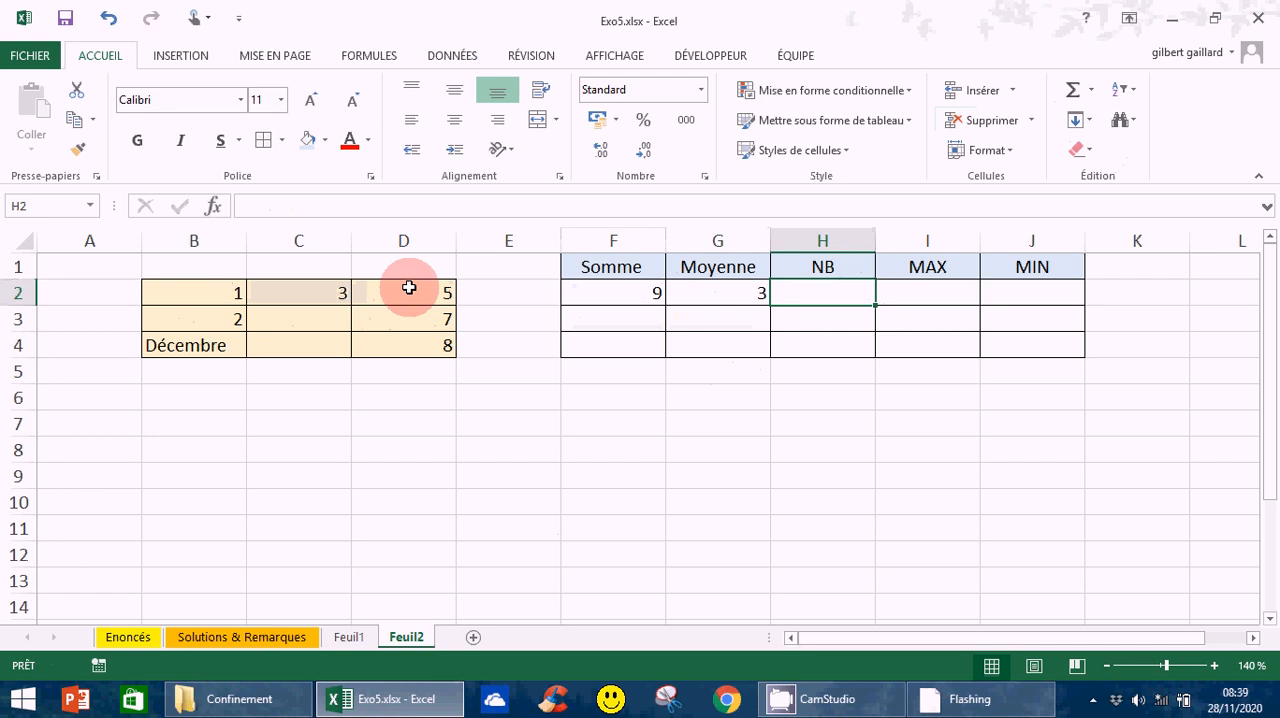
click(1092, 90)
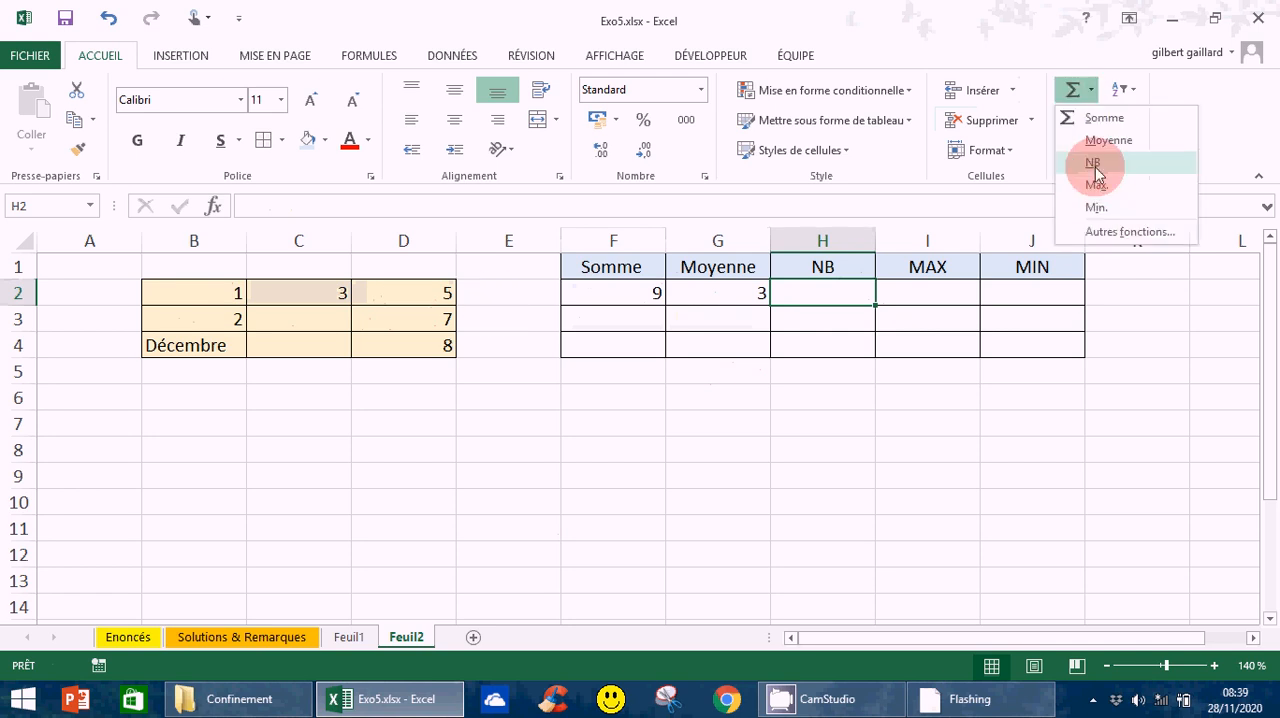
click(1094, 163)
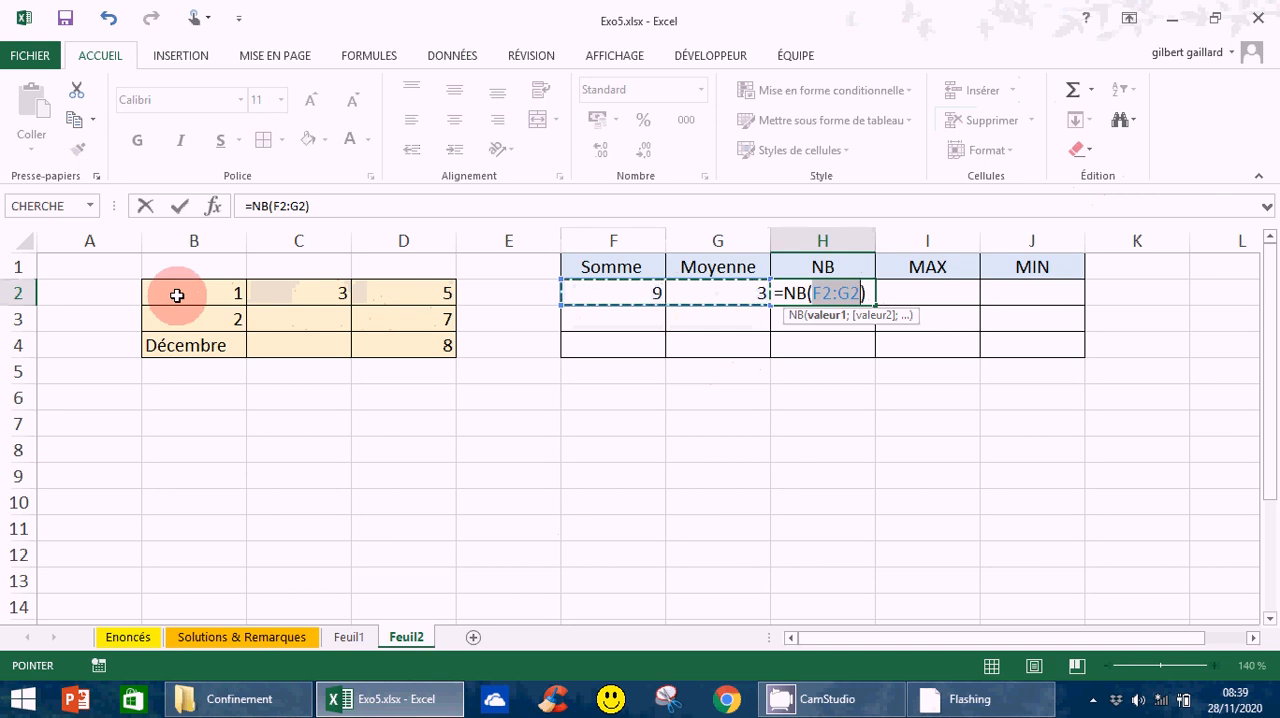
click(177, 295)
drag(177, 295, 415, 290)
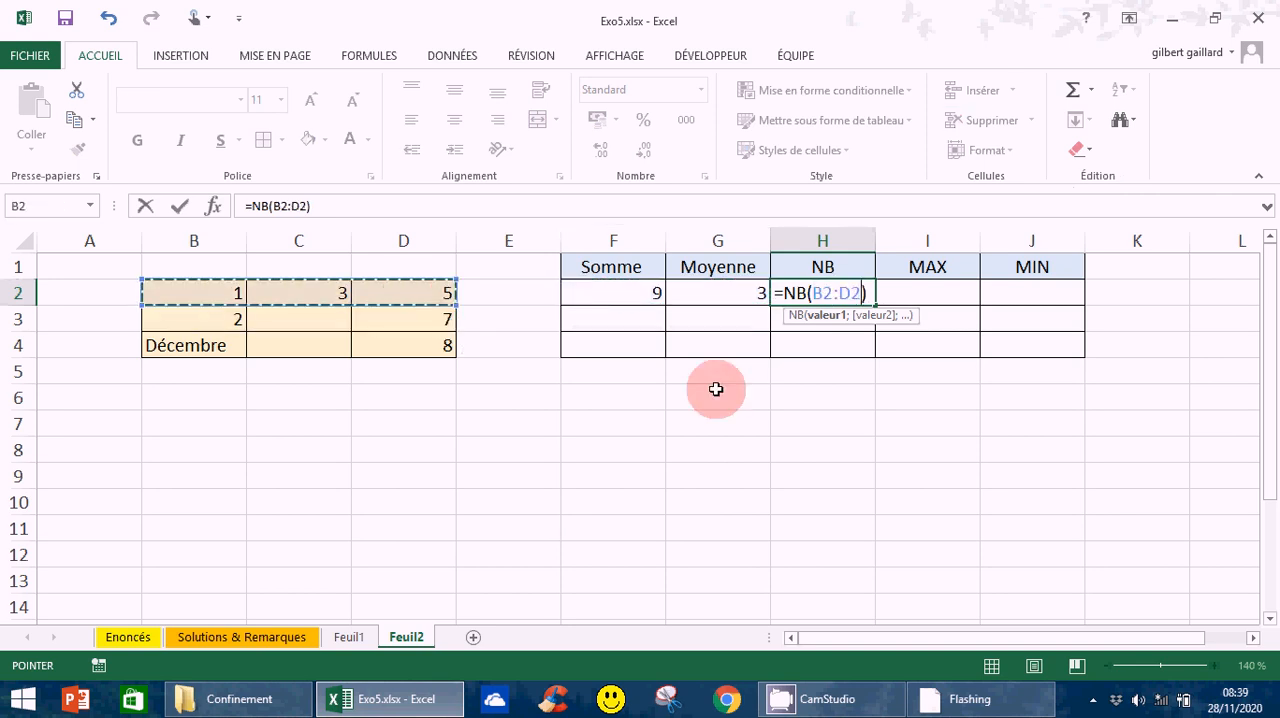
key(Return)
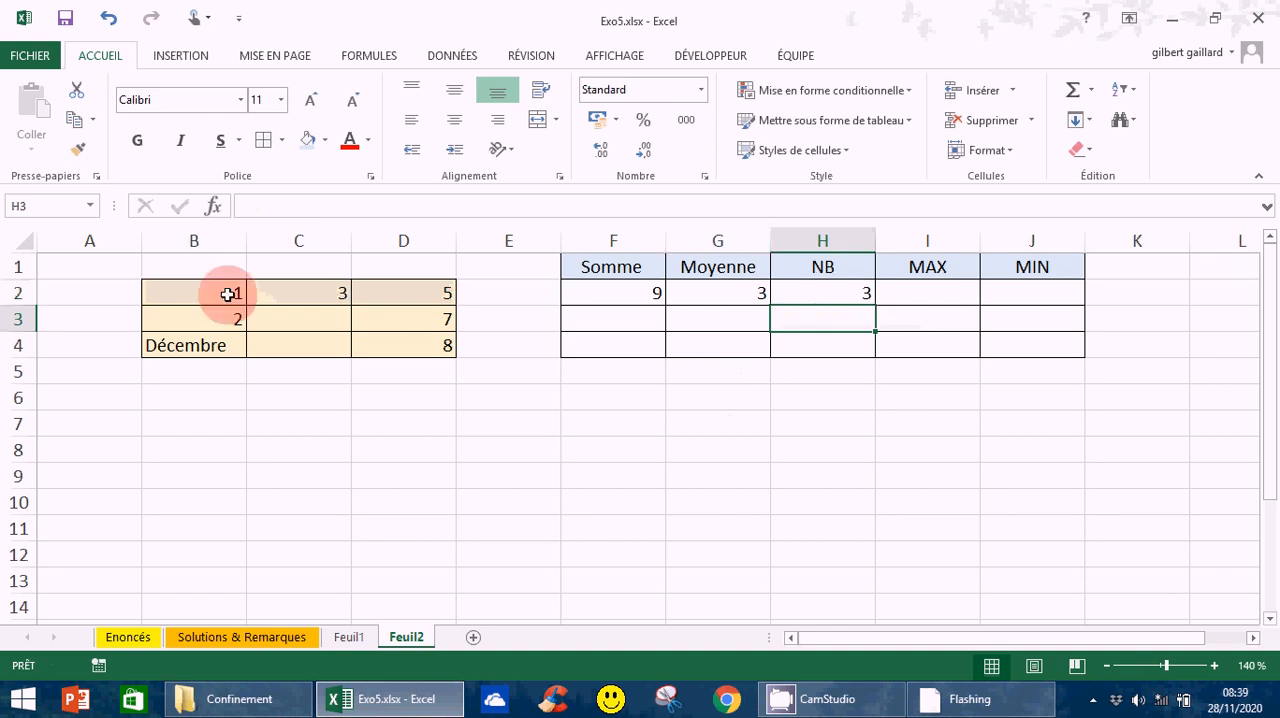
- Insert the Max function in I2 over the first data row, making it =MAX(B2:D2)
click(977, 290)
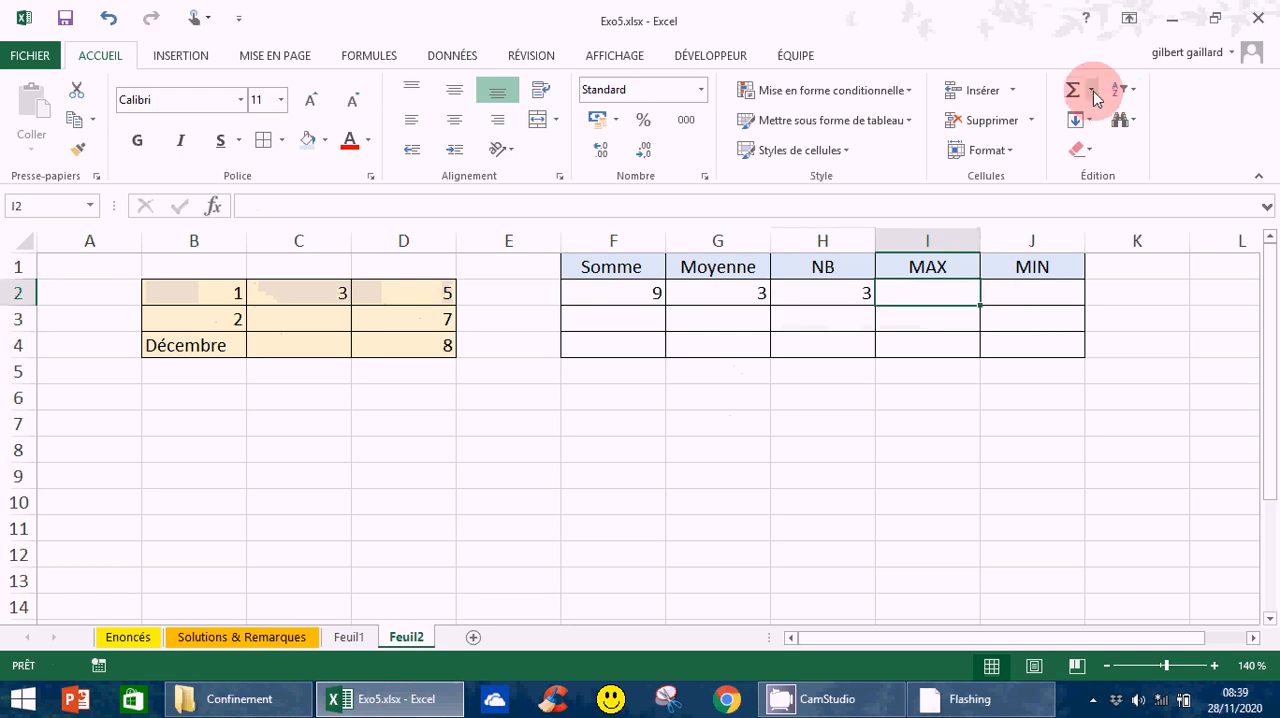
click(1093, 91)
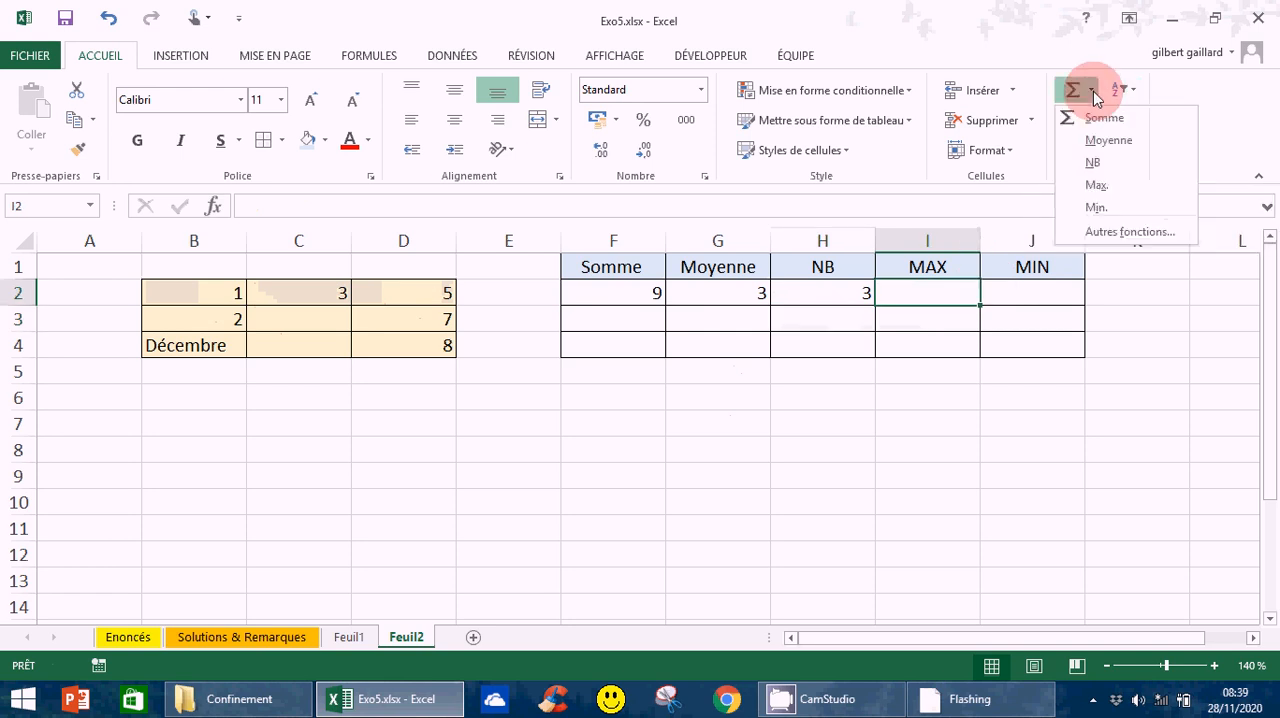
click(1097, 187)
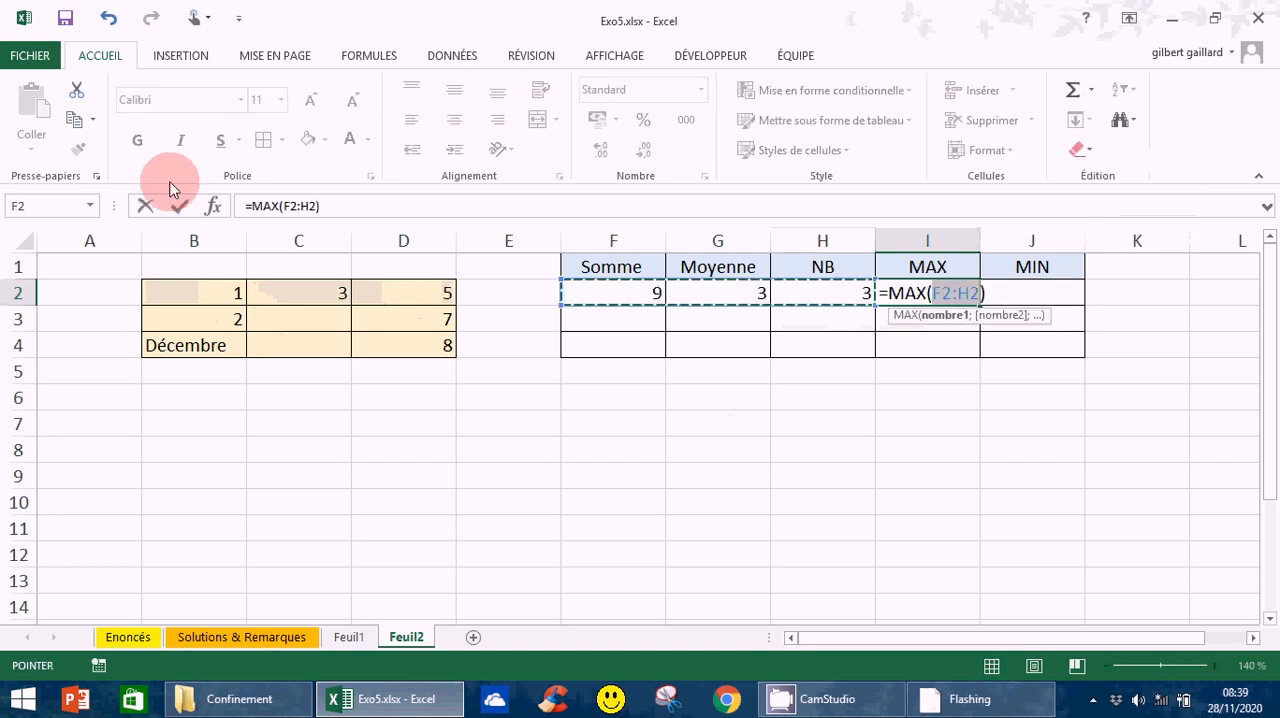
click(200, 291)
drag(323, 293, 389, 331)
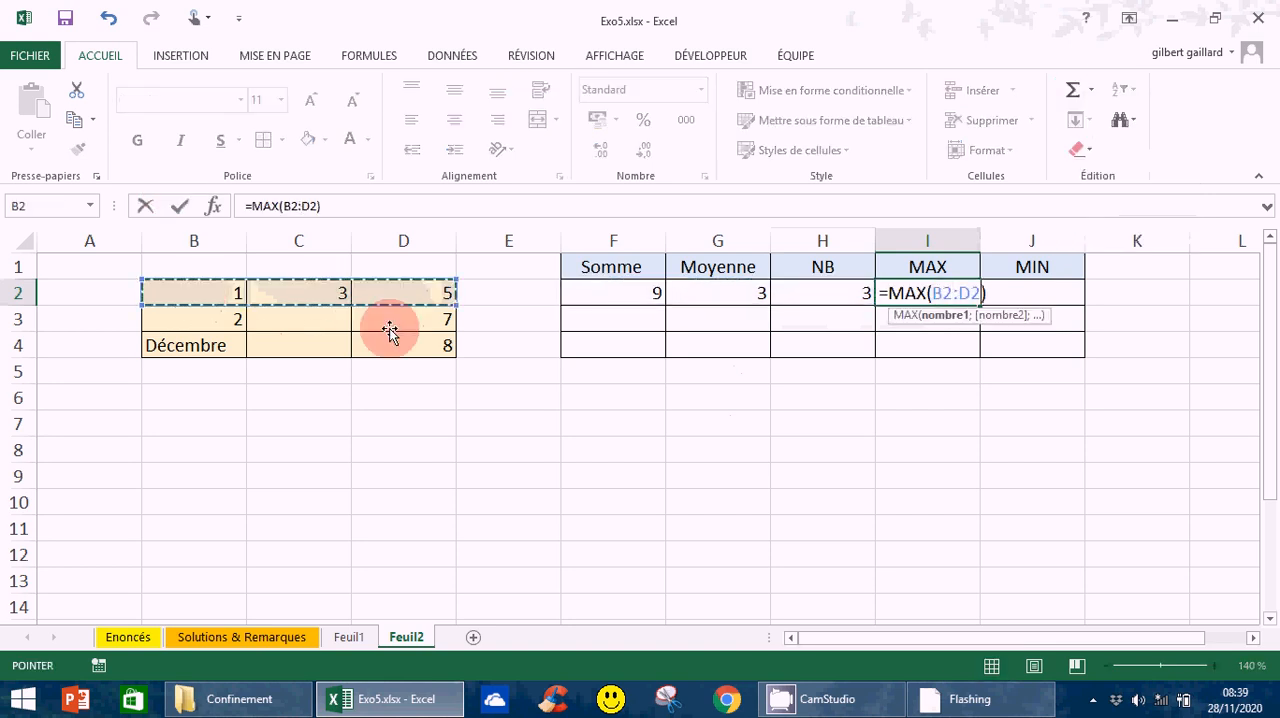
key(Return)
- Insert the Min function in J2 over the range B2:D2 of the first data row
click(1032, 292)
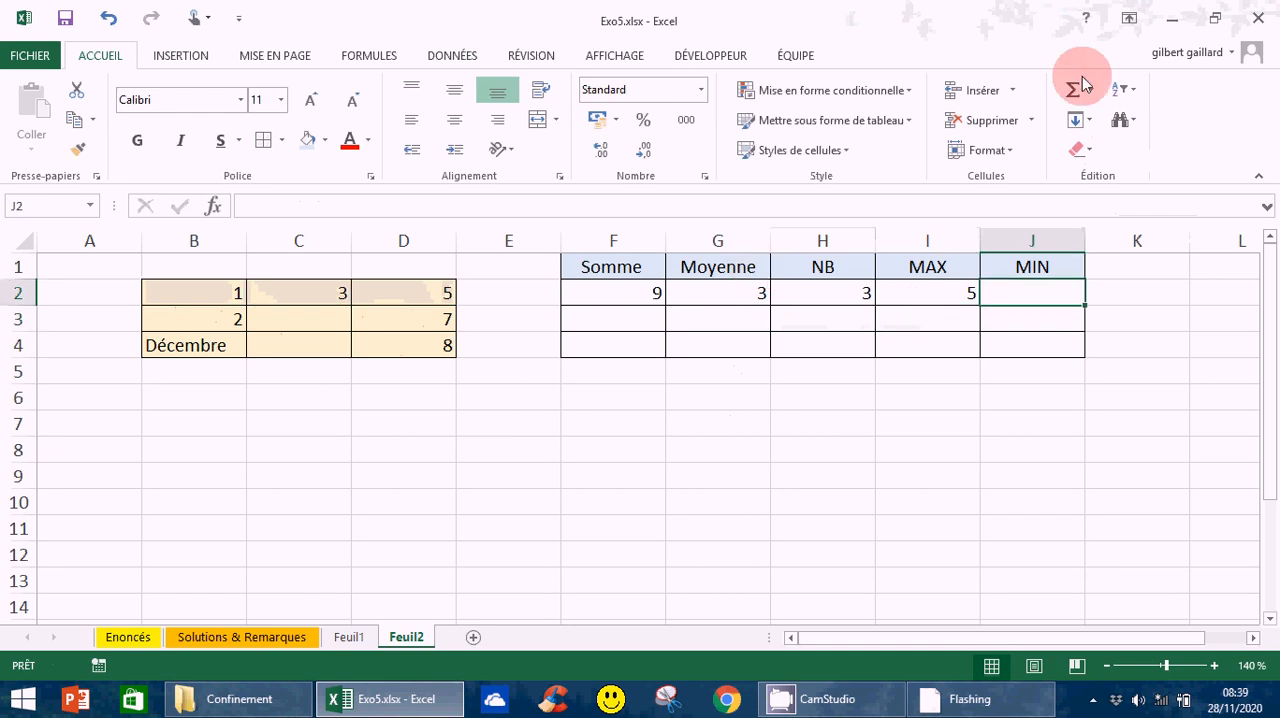
click(1090, 90)
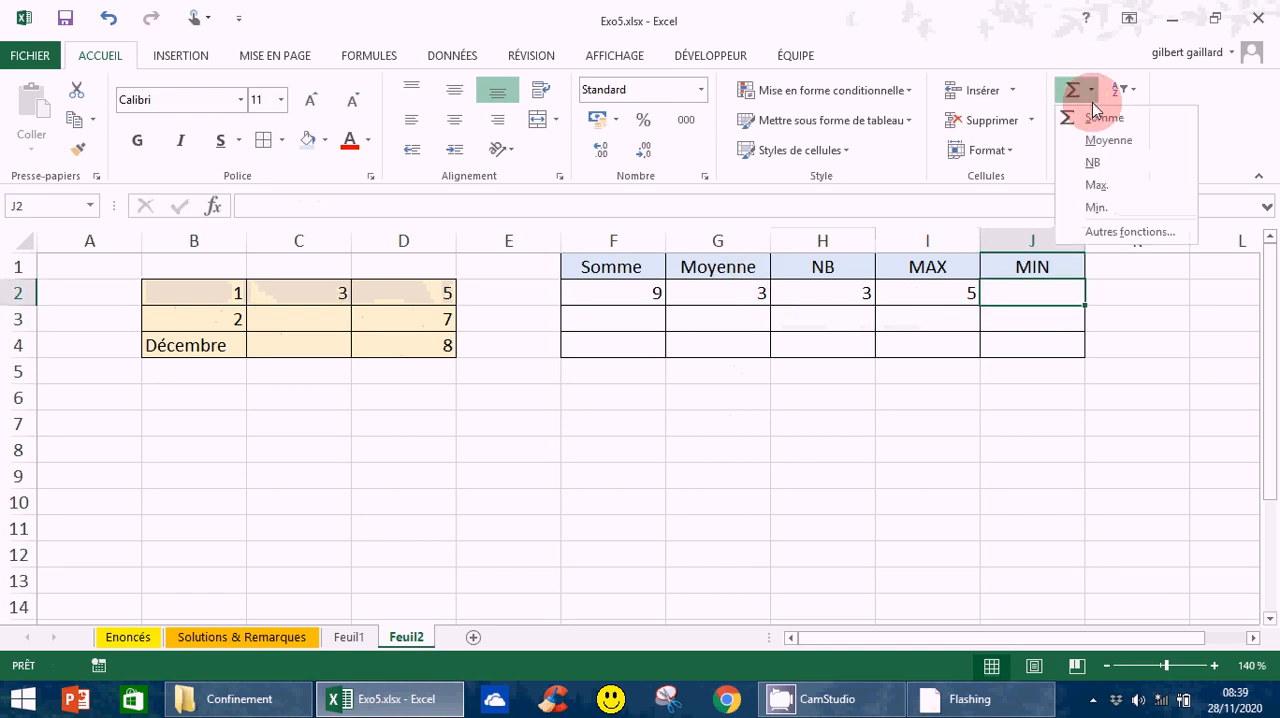
click(1096, 208)
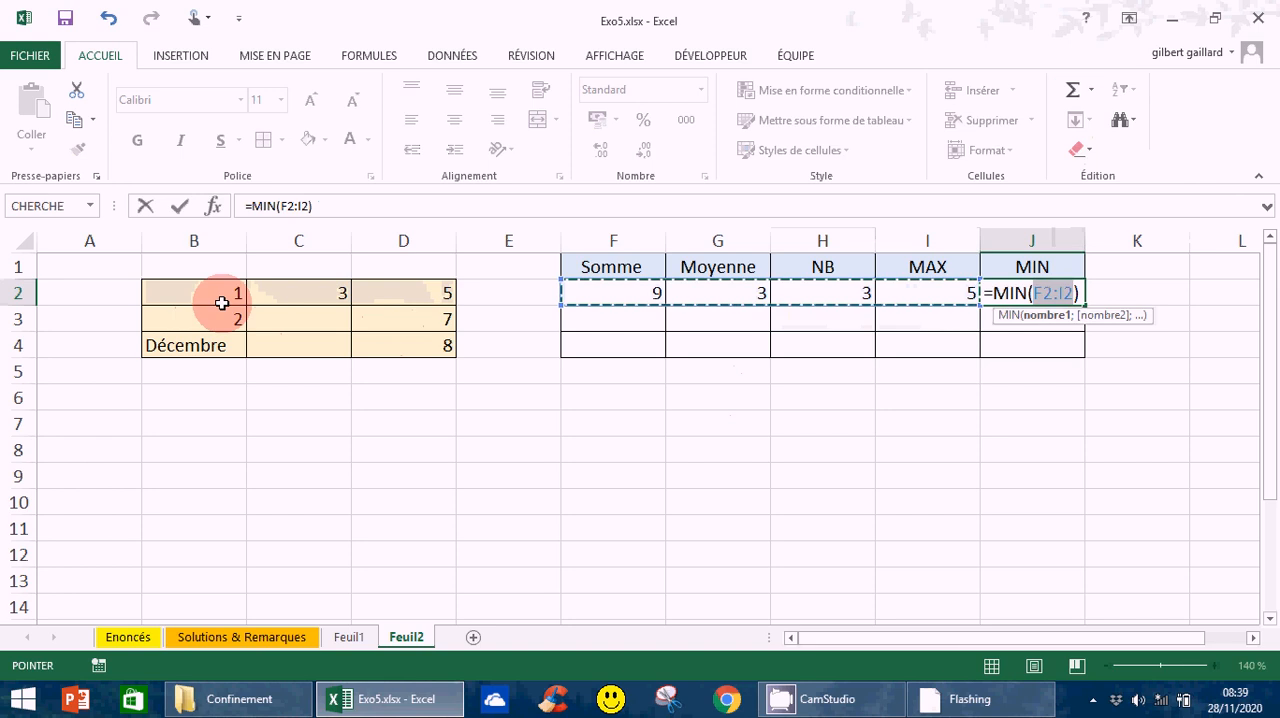
click(222, 303)
drag(341, 304, 427, 291)
key(Return)
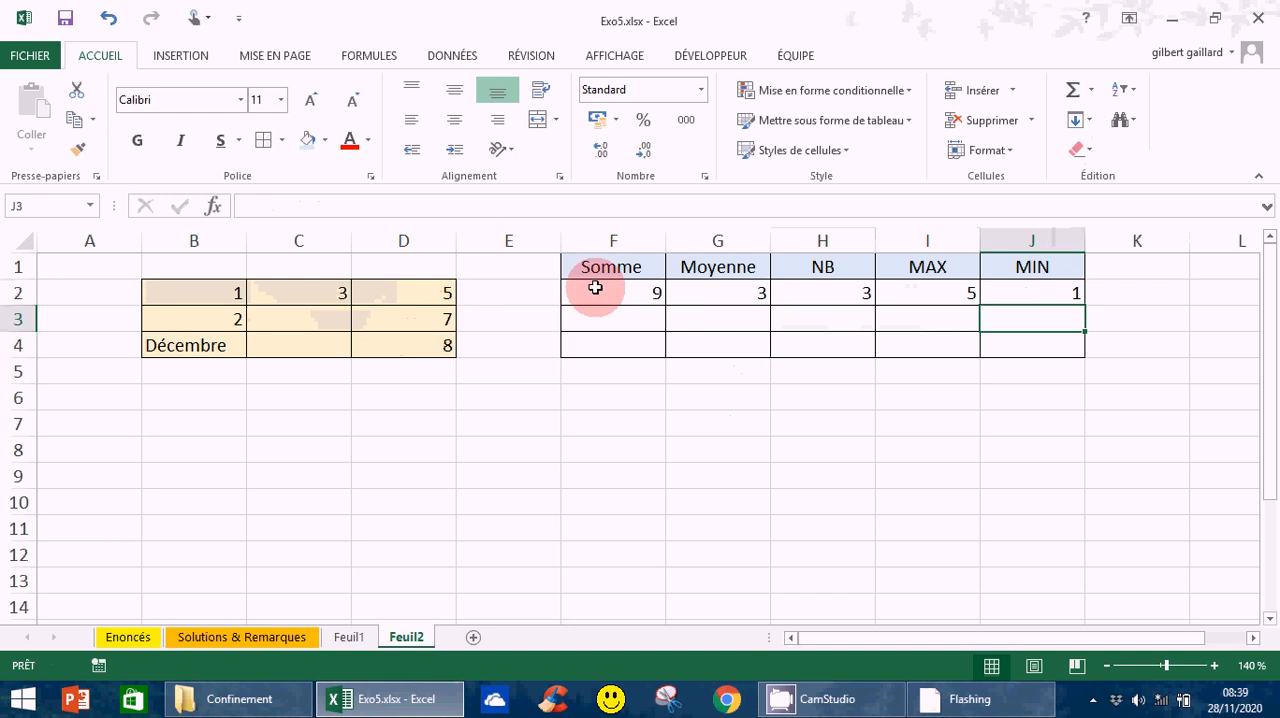
- Copy the five formulas in F2:J2 down to rows 3 and 4, and deselect the results table
click(593, 292)
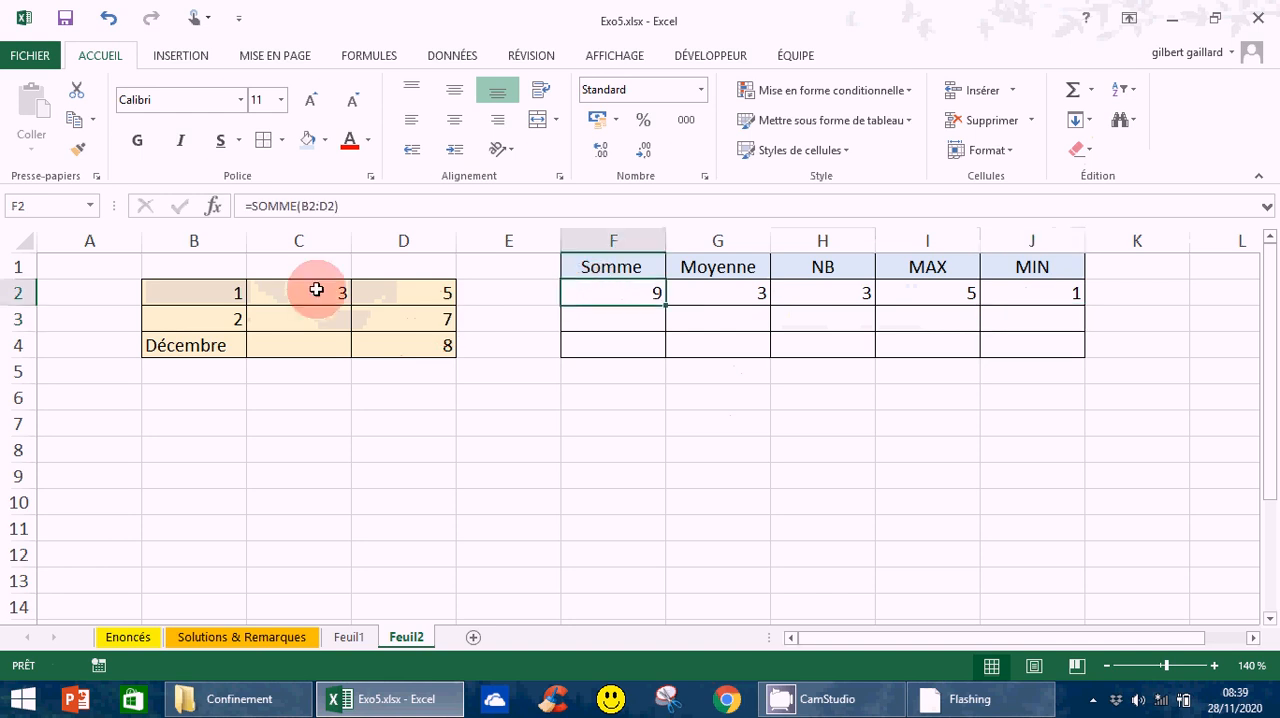
drag(664, 294, 1025, 294)
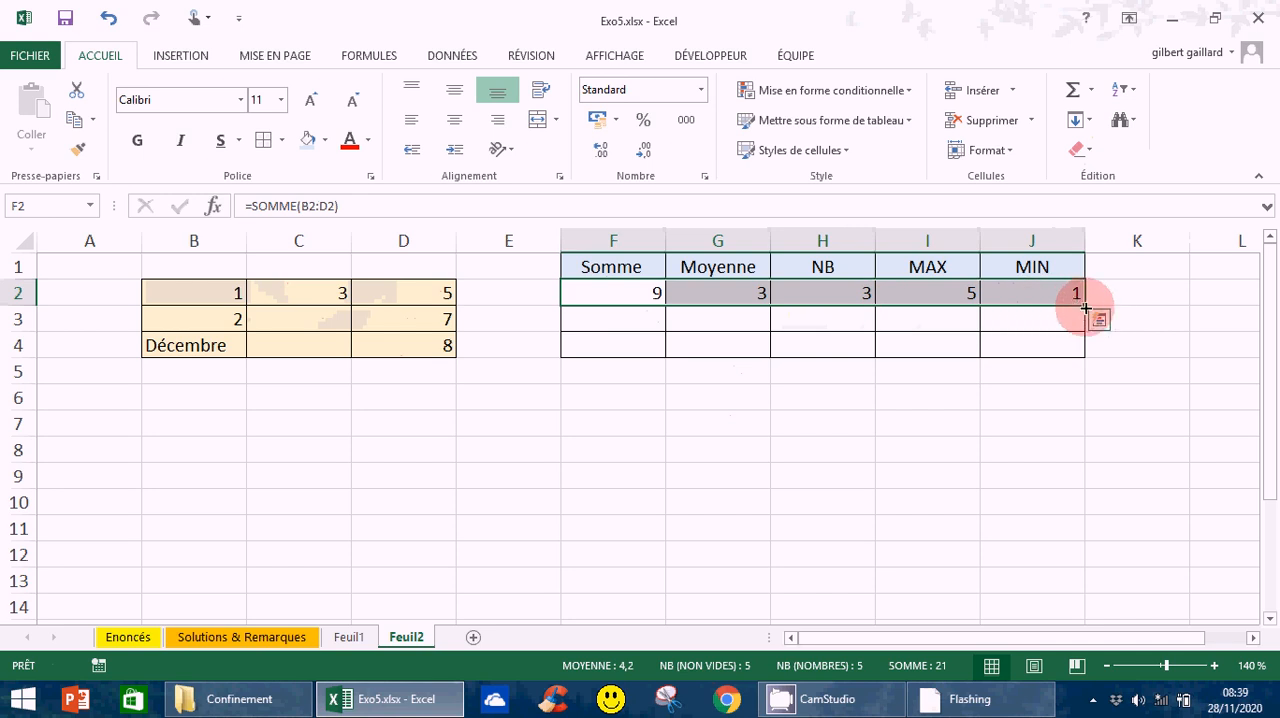
drag(1085, 309, 1084, 348)
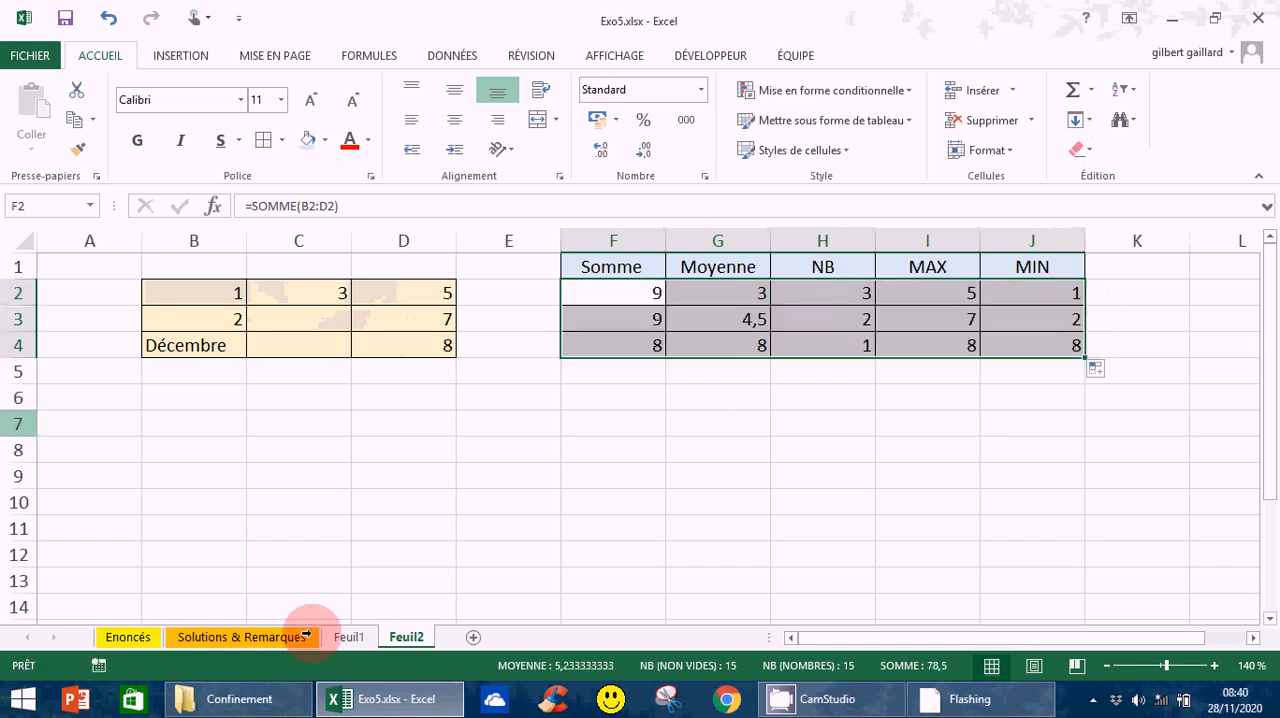
click(310, 528)
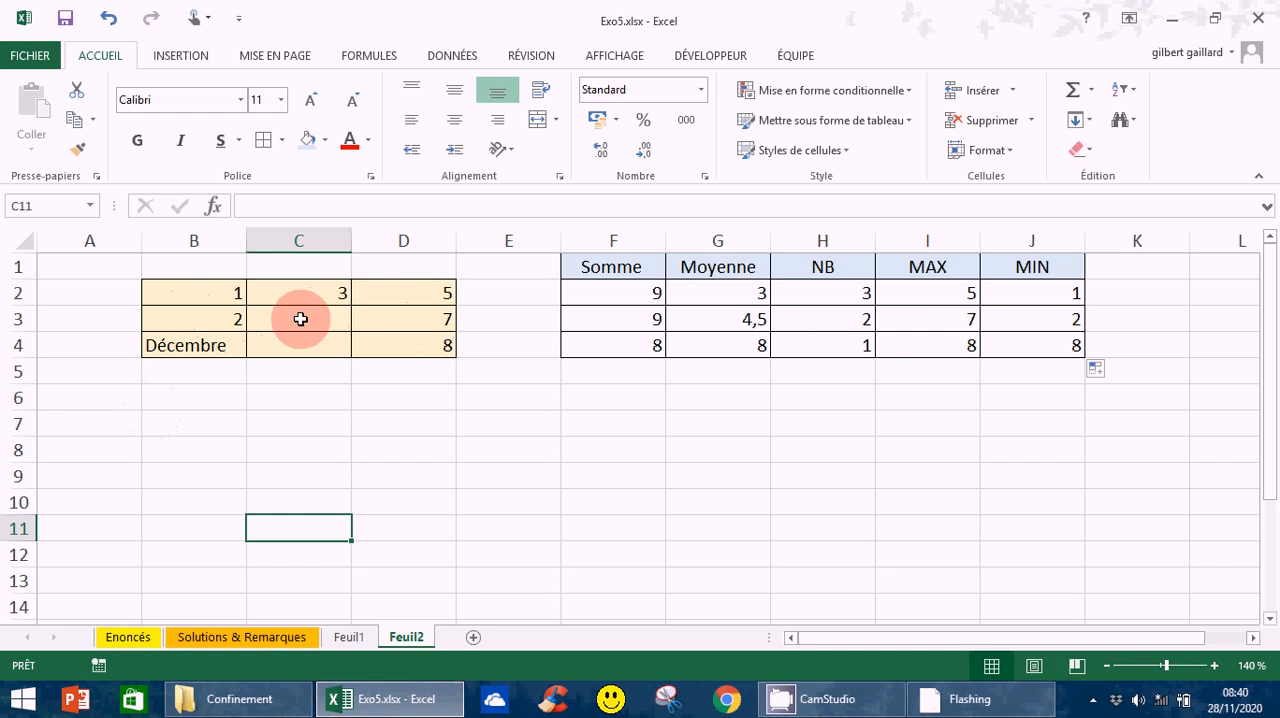
- Examine the average formula in G3 against the source cells C3 and D3, and check the text cell B4
click(748, 325)
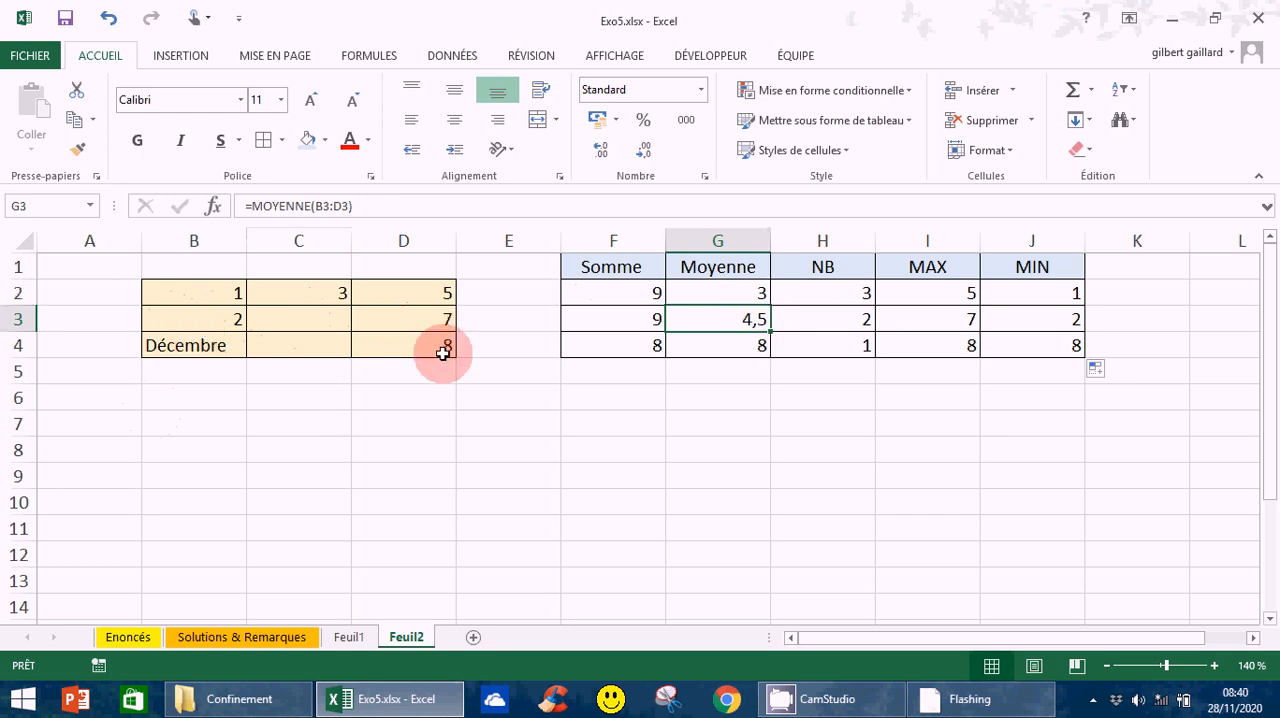
click(299, 323)
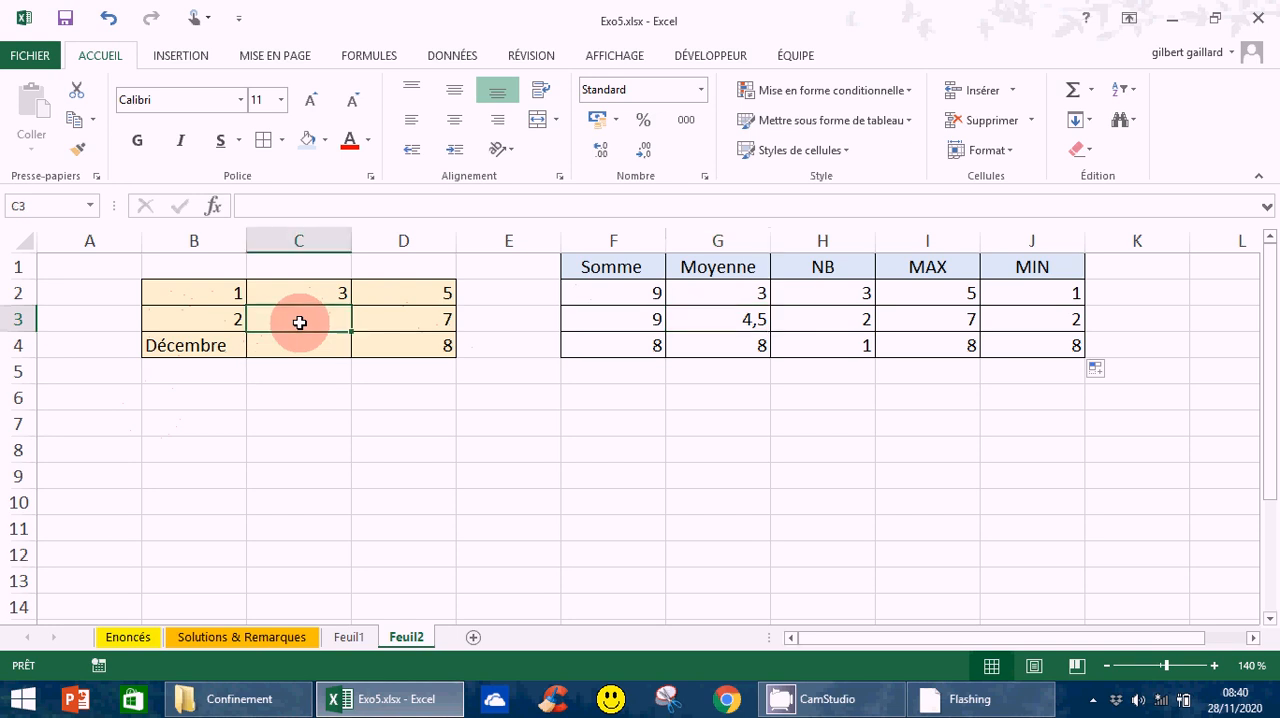
click(190, 350)
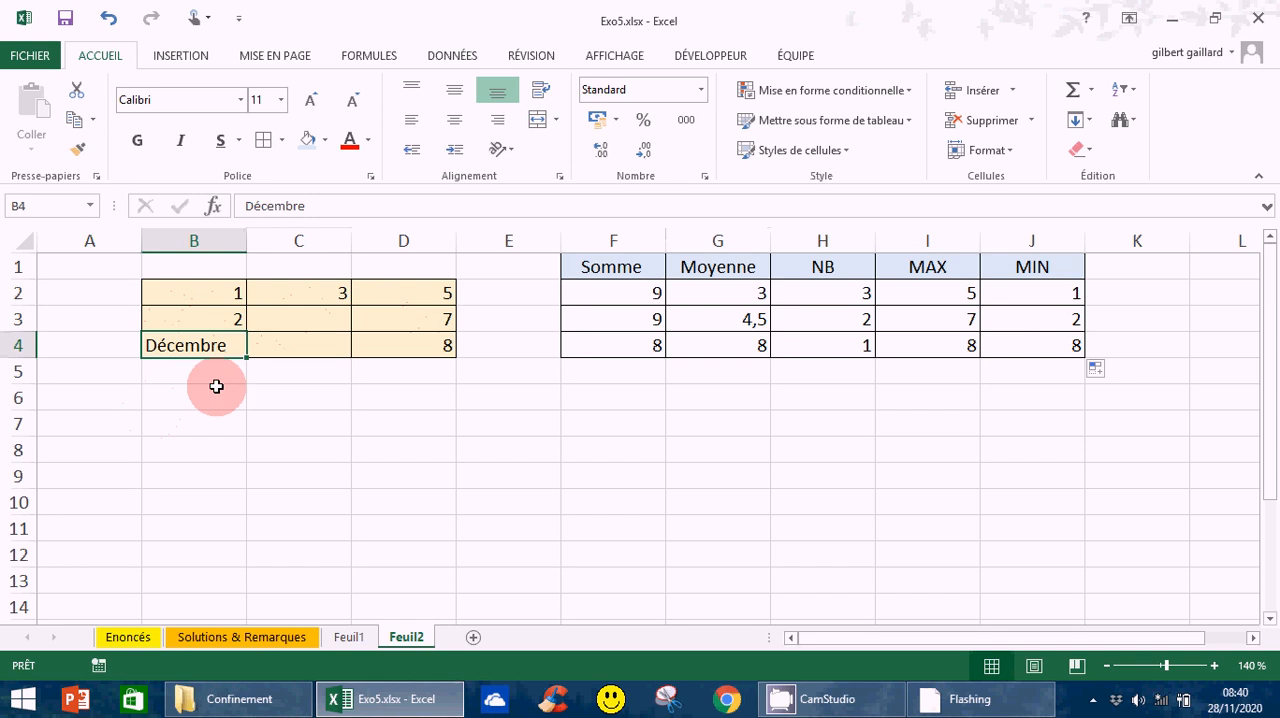
click(425, 325)
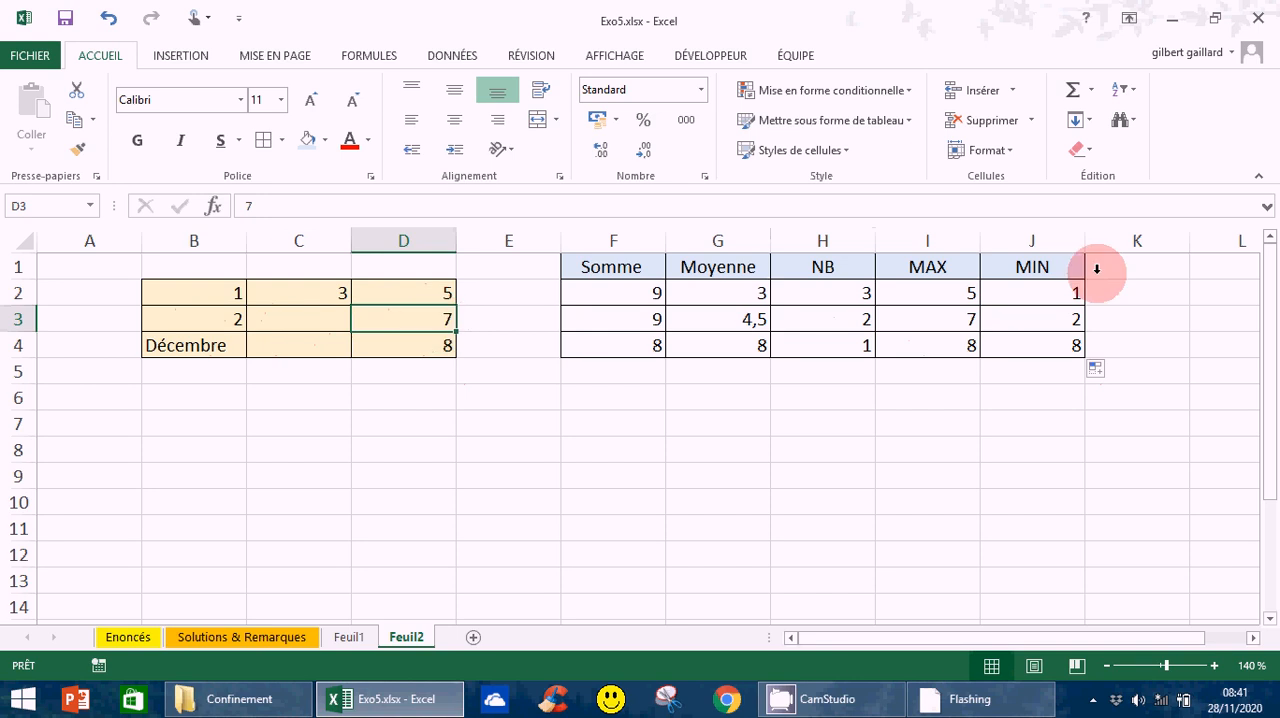
- Enter 0 in the empty cell C3 of the source data
click(316, 320)
mouse_move(870, 704)
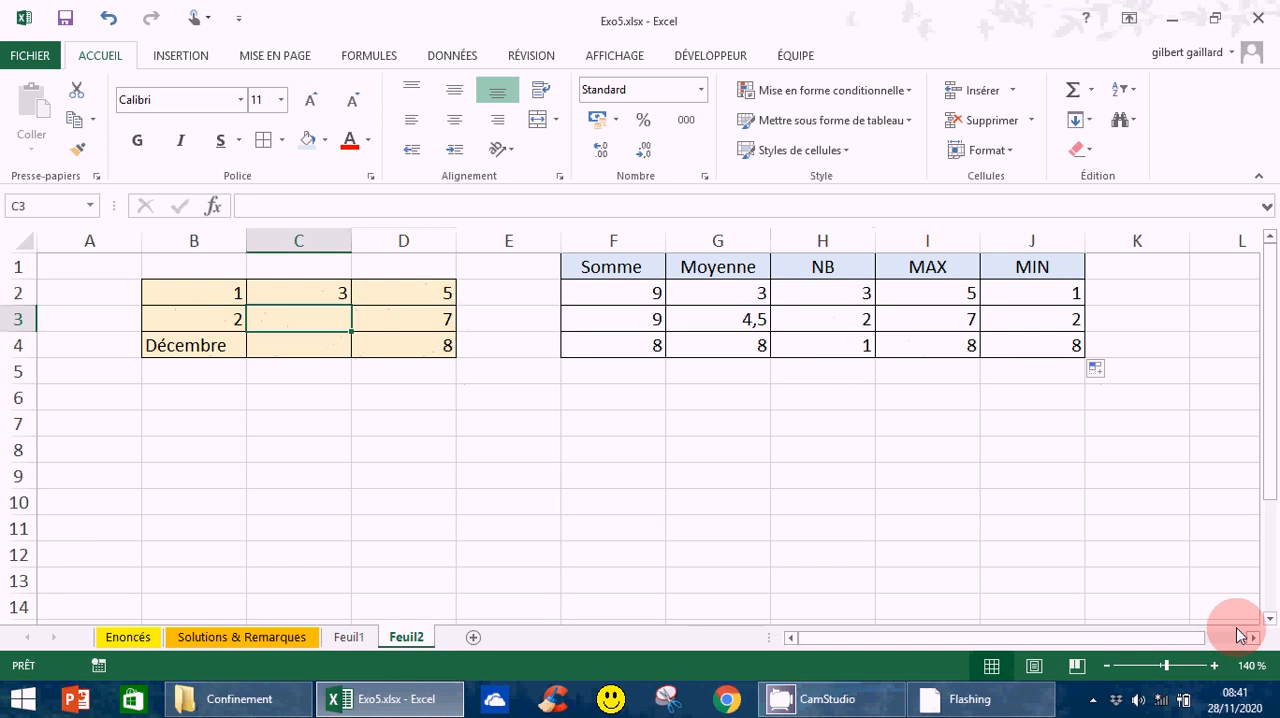
text(0)
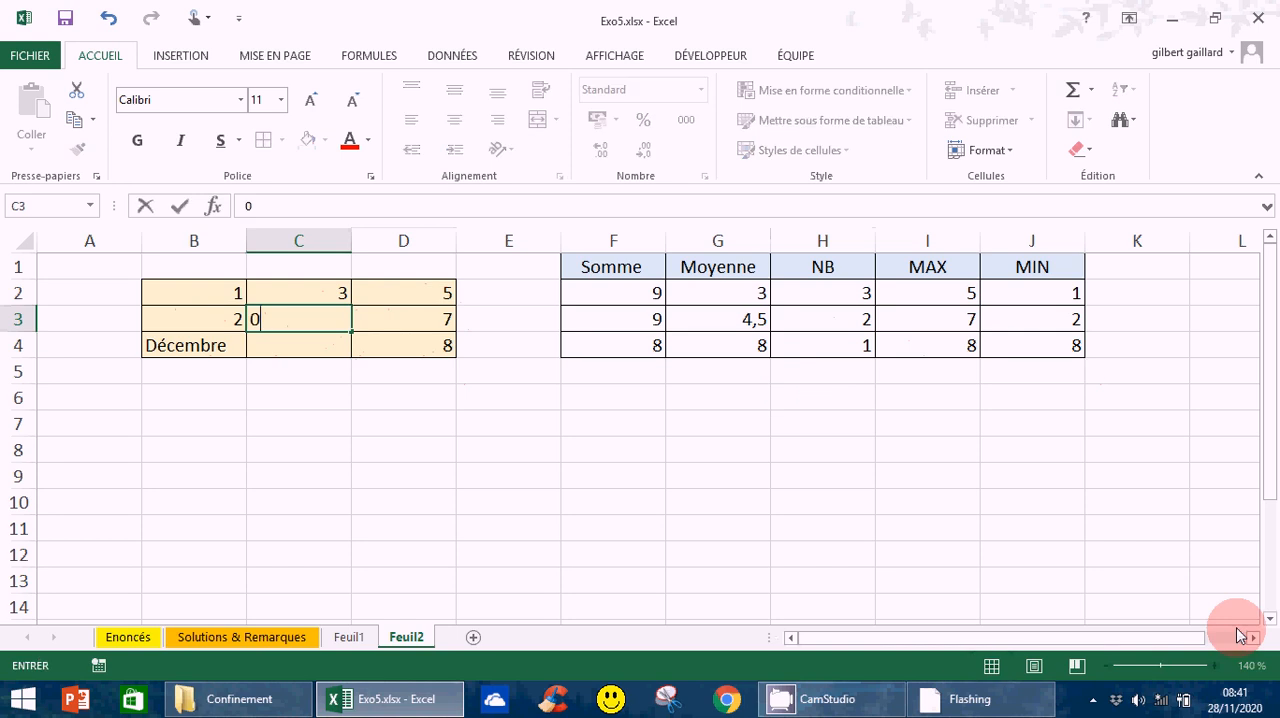
key(Return)
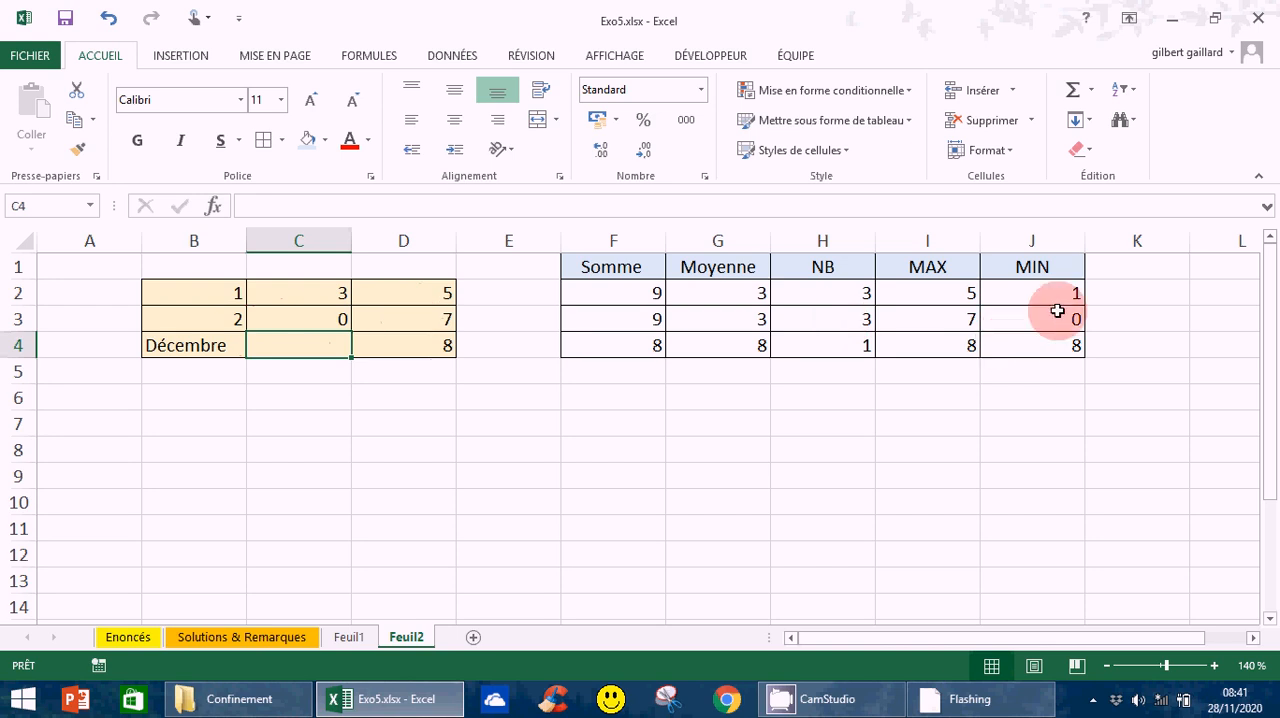
- Copy the header row F1:J1 and paste it into row 6 starting at F6
click(605, 404)
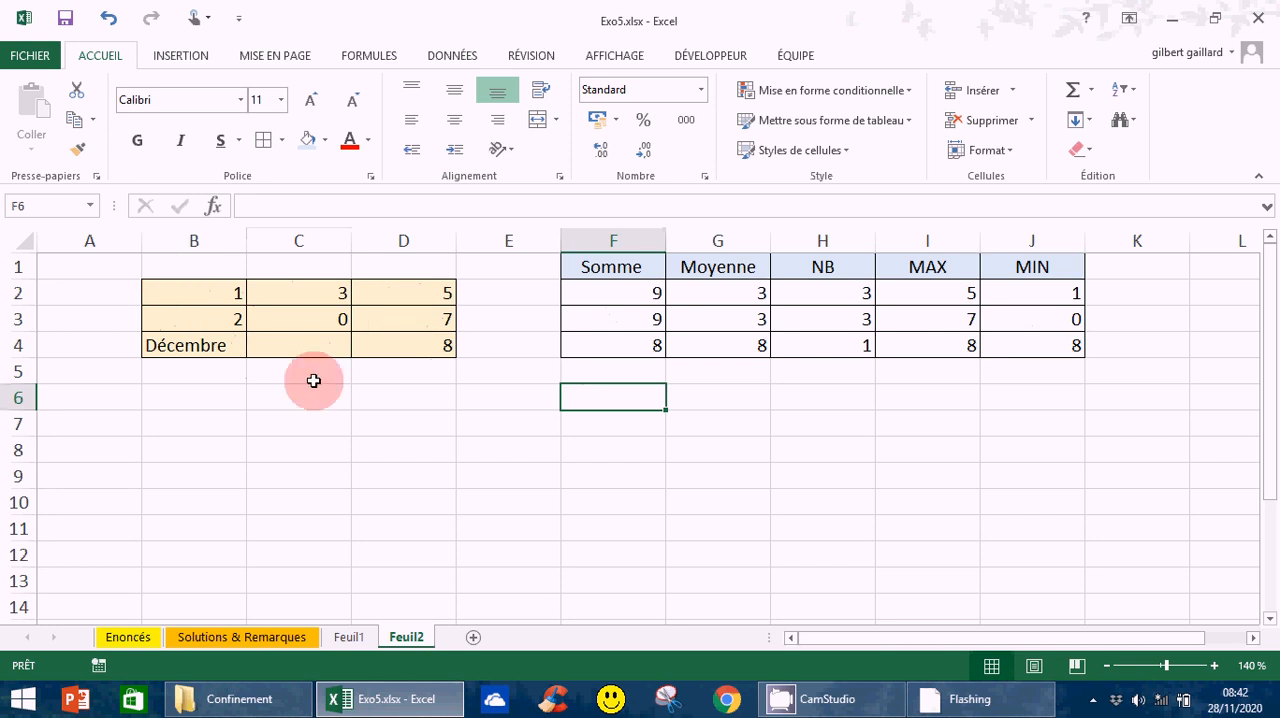
drag(578, 268, 1031, 268)
right_click(1033, 269)
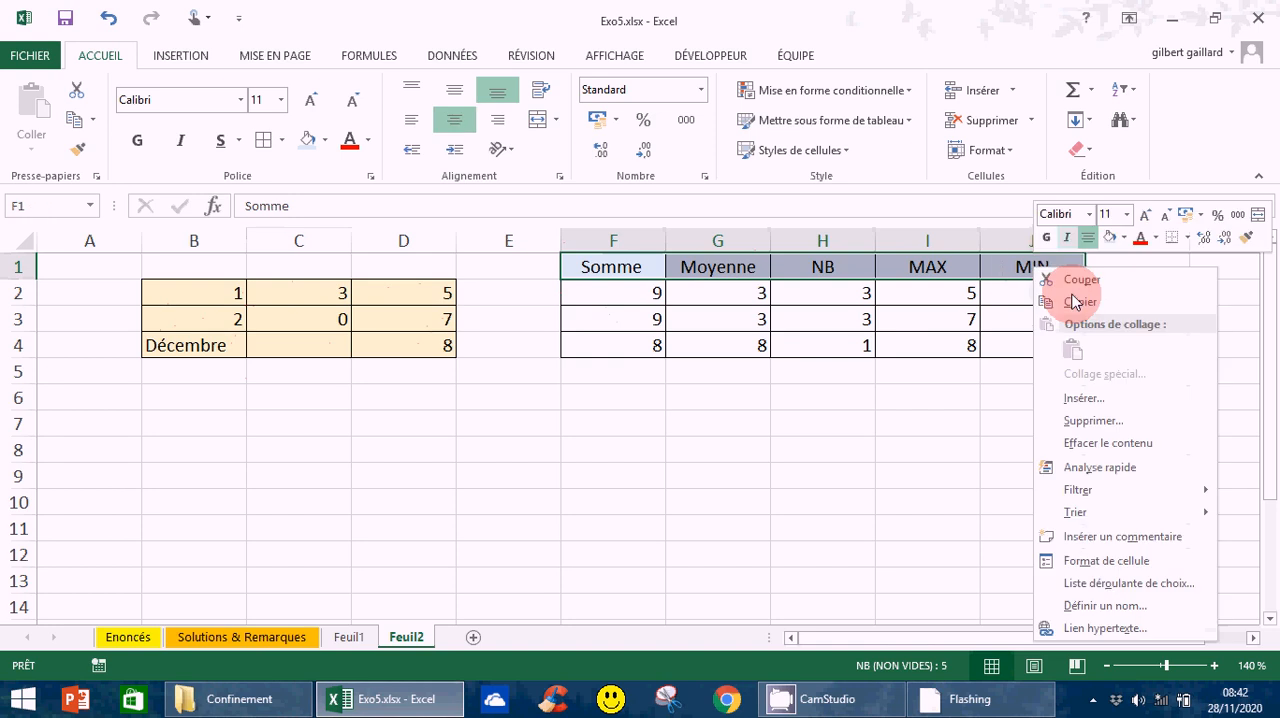
click(1078, 302)
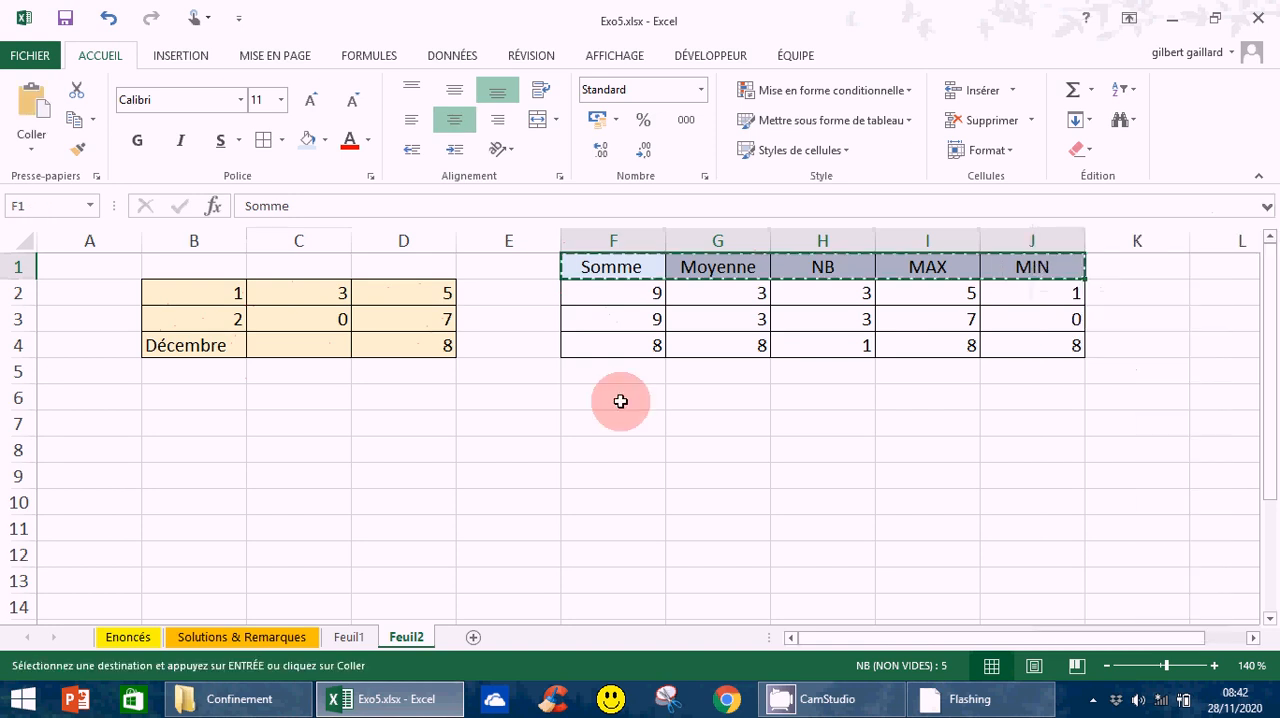
right_click(620, 401)
click(660, 112)
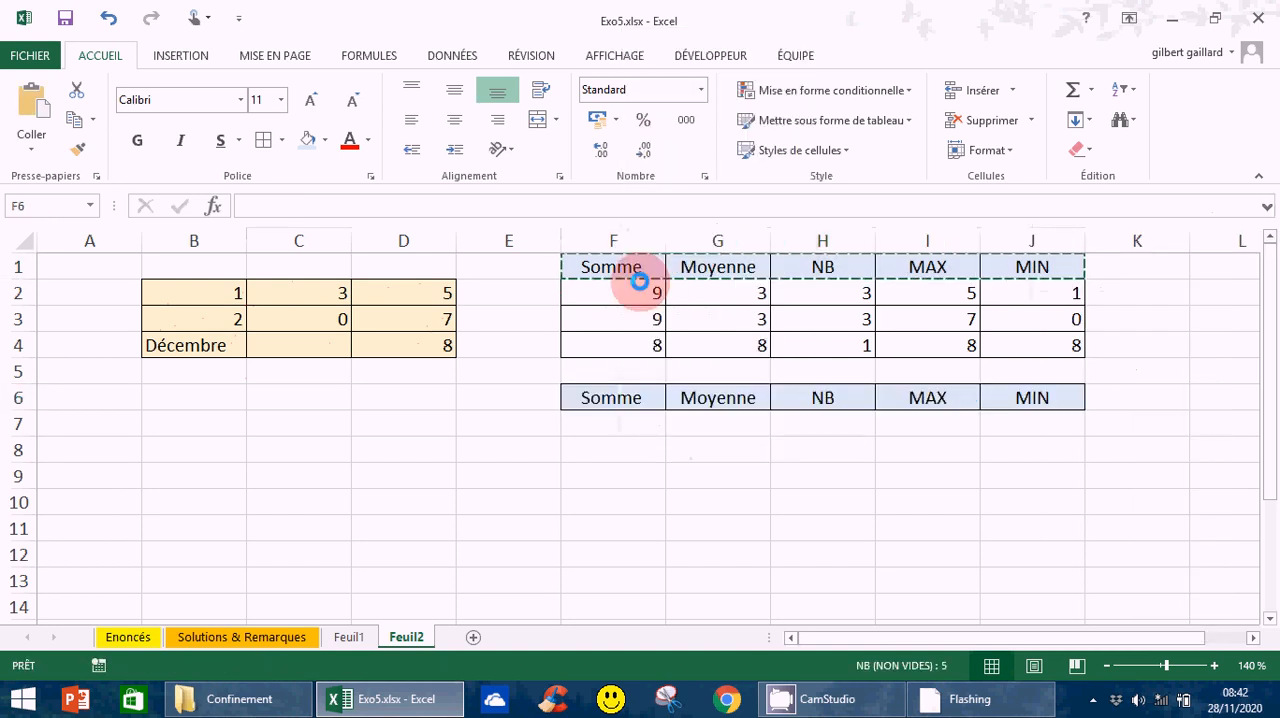
- Apply cell borders to the range F6:J7, covering the copied headers and the row beneath, and deselect it
drag(585, 408, 1037, 426)
click(266, 148)
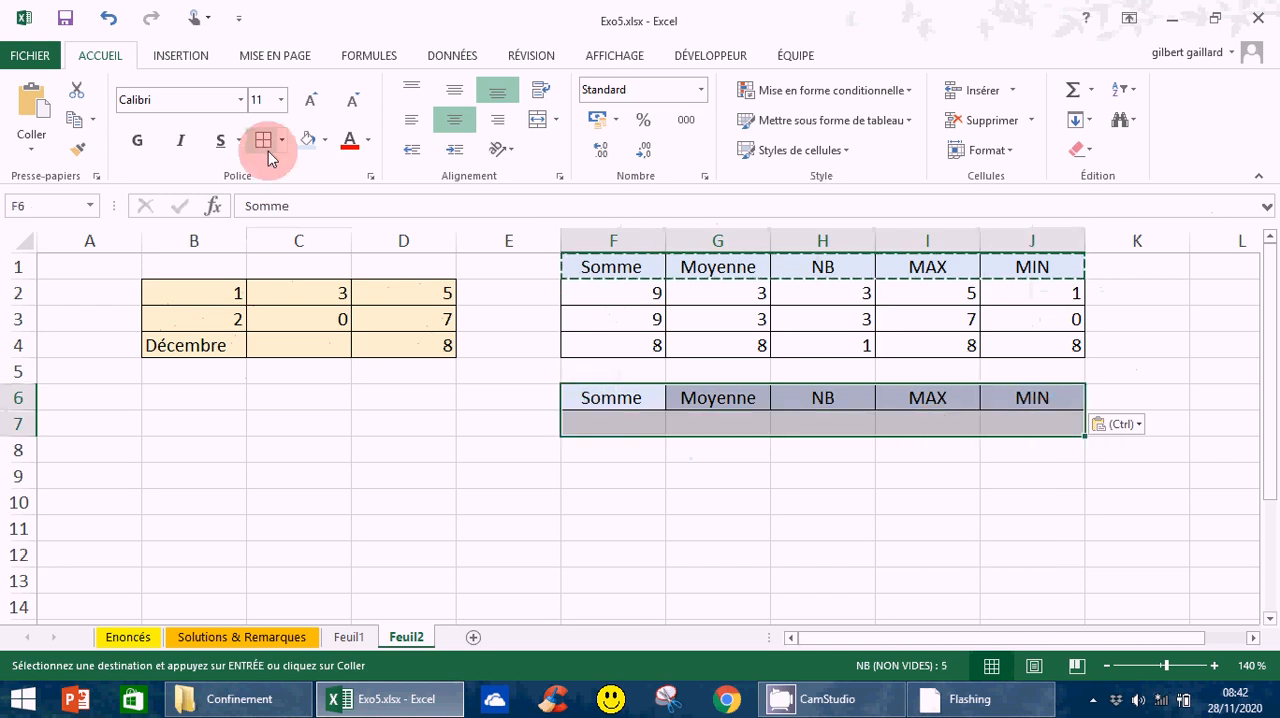
click(671, 608)
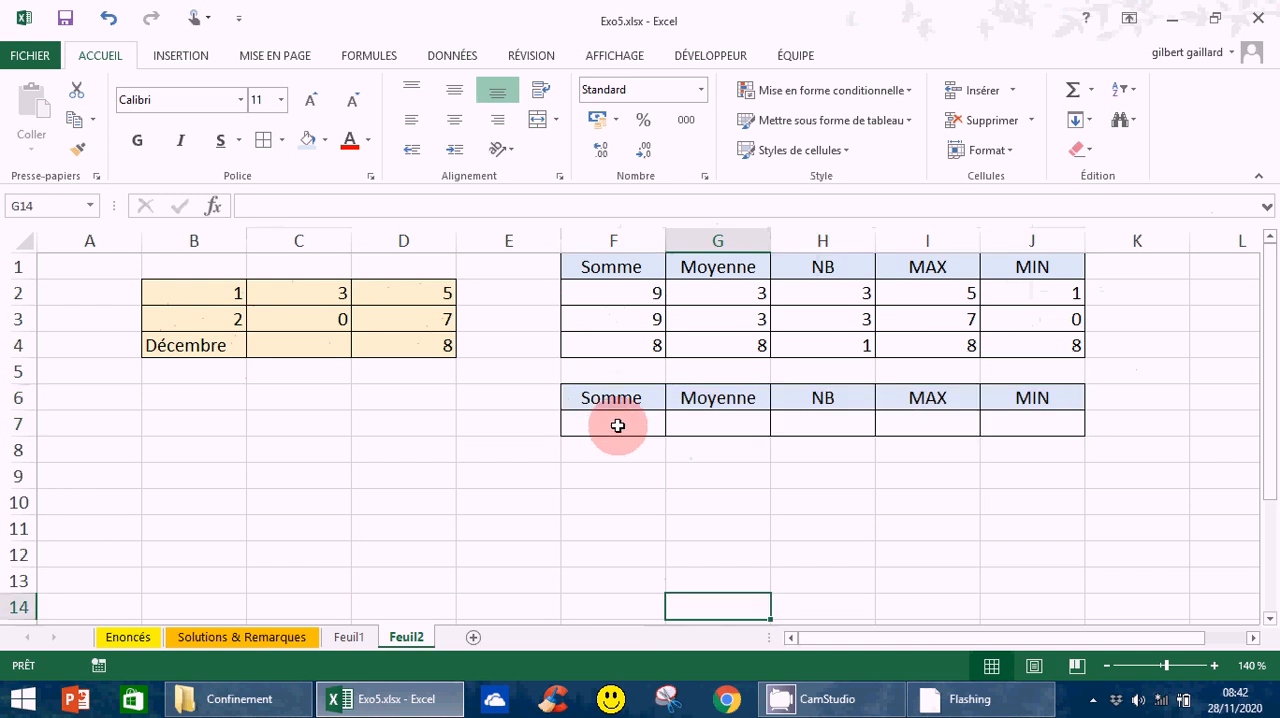
- Insert the Somme function in F7 over the whole source table, making it =SOMME(B2:D4)
click(618, 426)
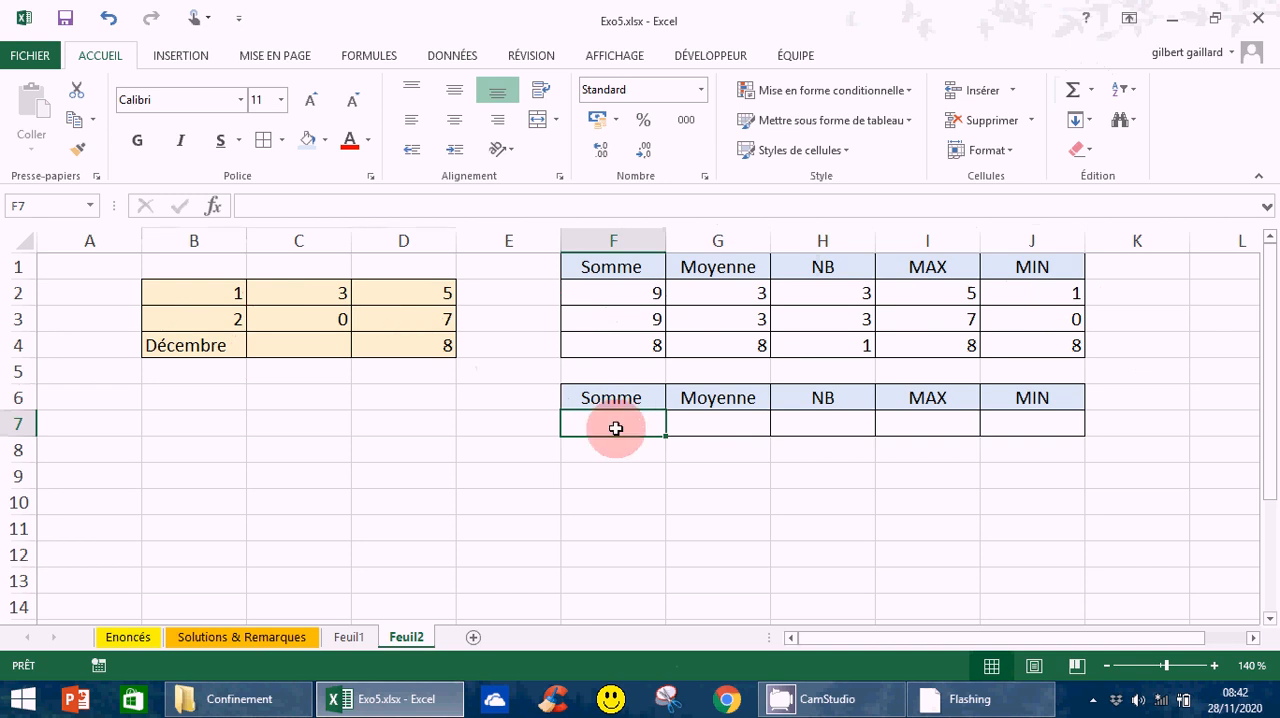
click(1089, 90)
click(1090, 117)
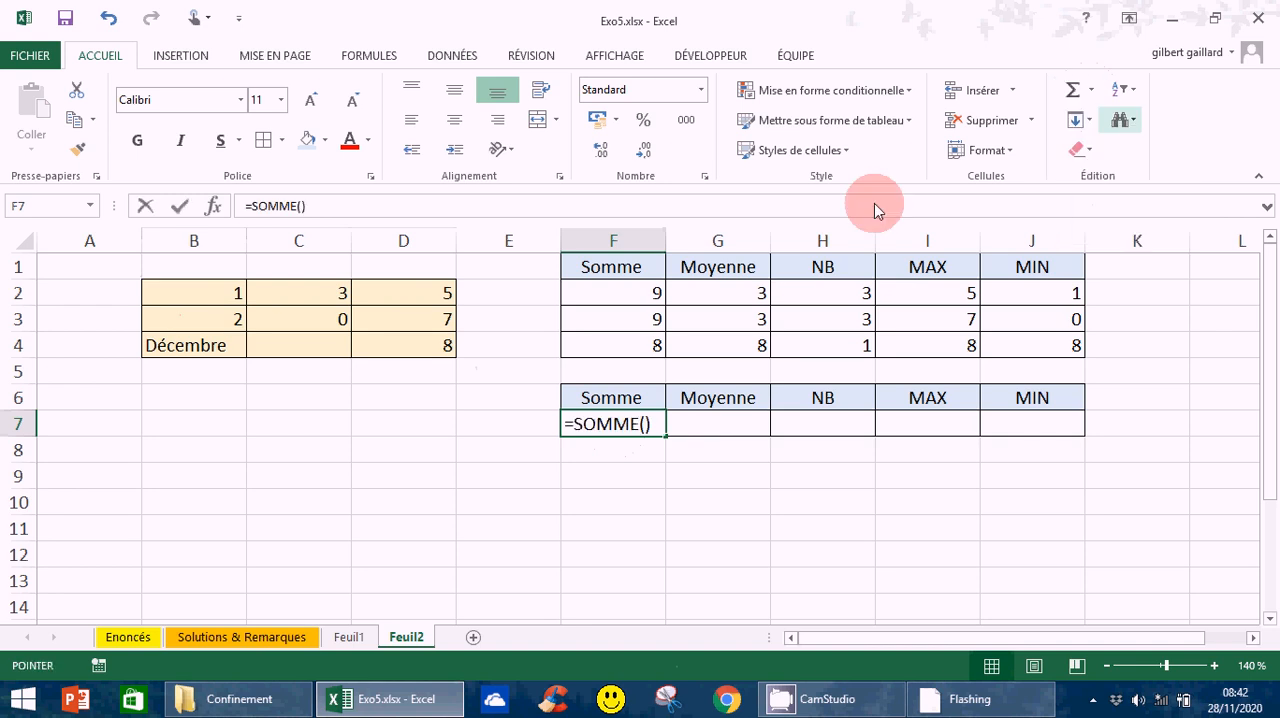
drag(168, 288, 393, 362)
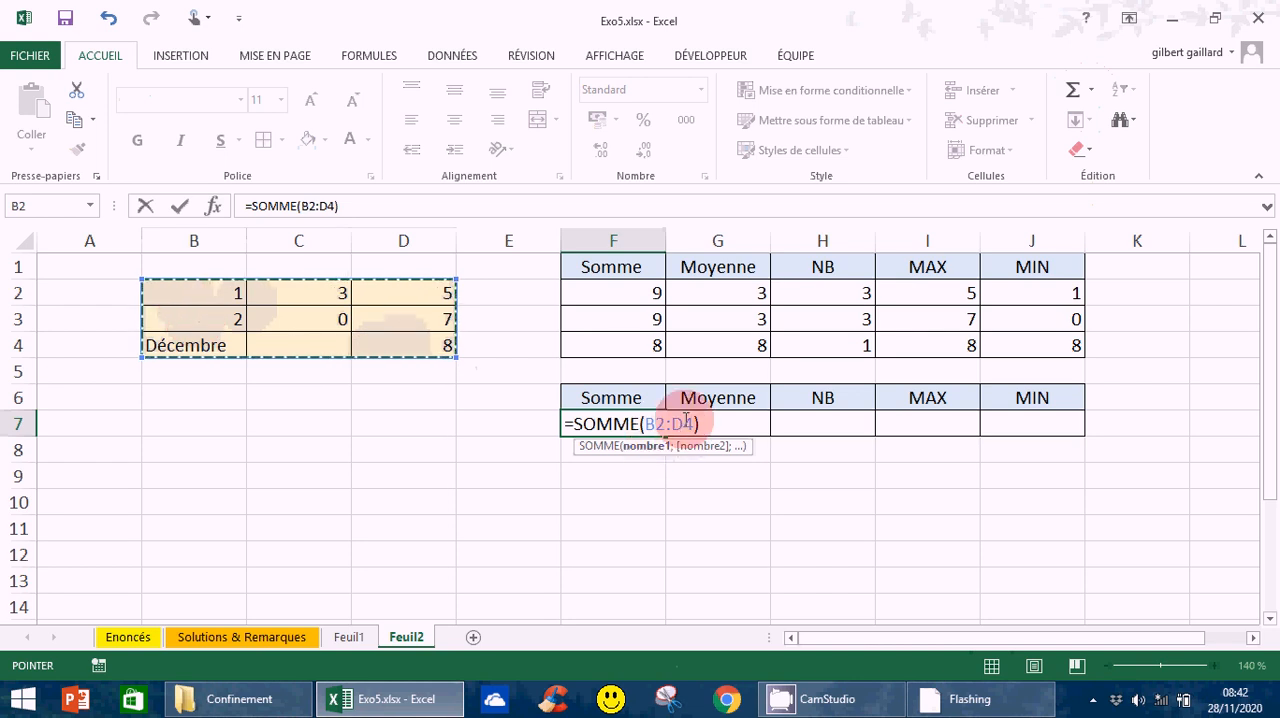
key(Return)
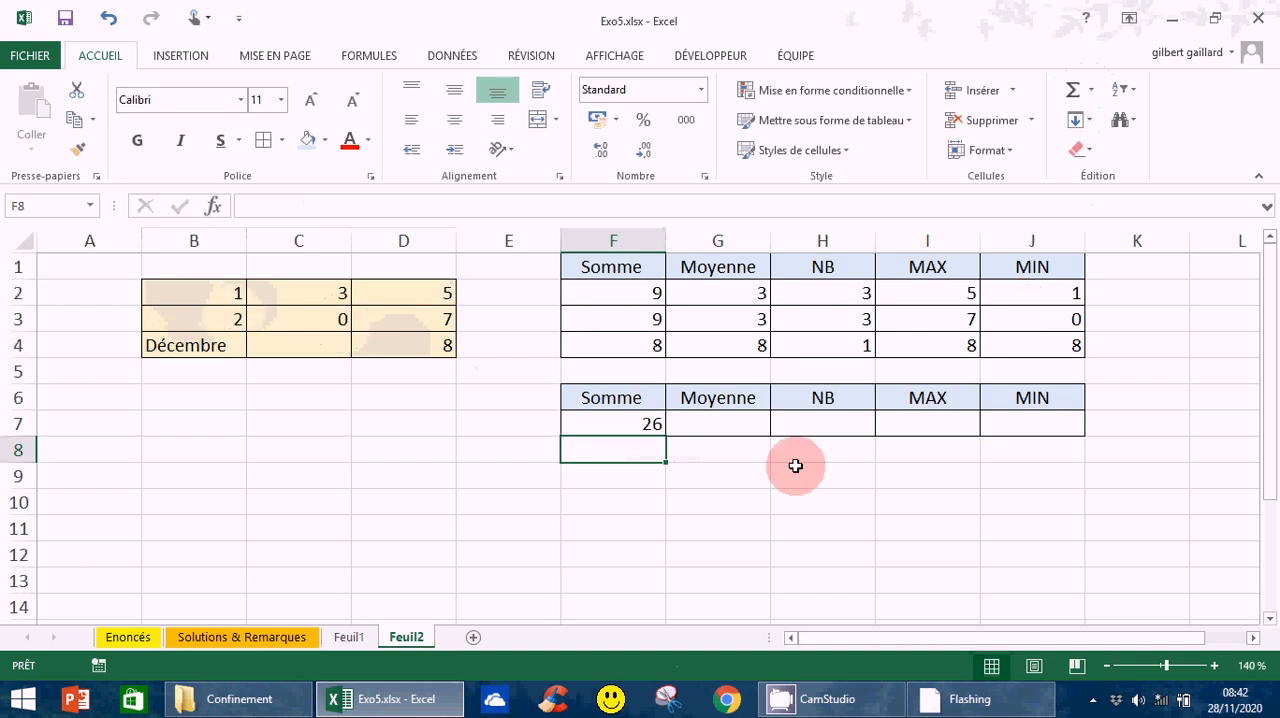
- Insert the Moyenne function in G7 over the whole source table, making it =MOYENNE(B2:D4)
click(723, 430)
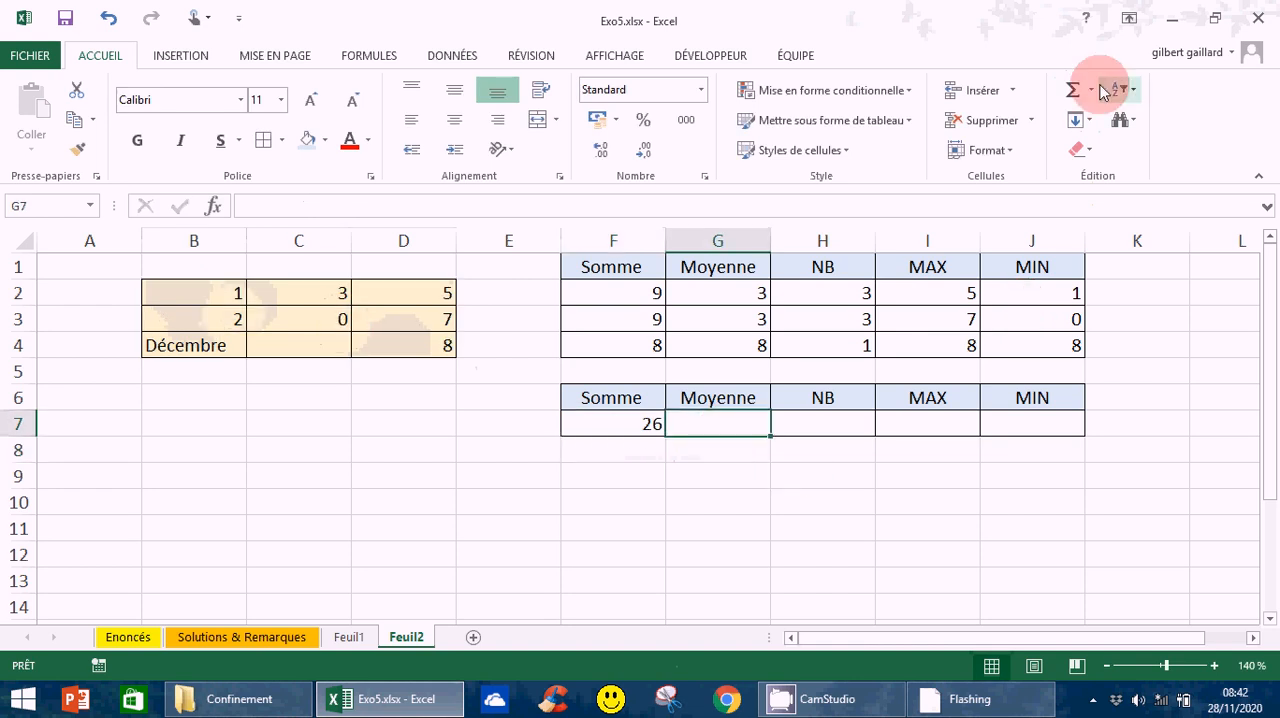
click(1094, 92)
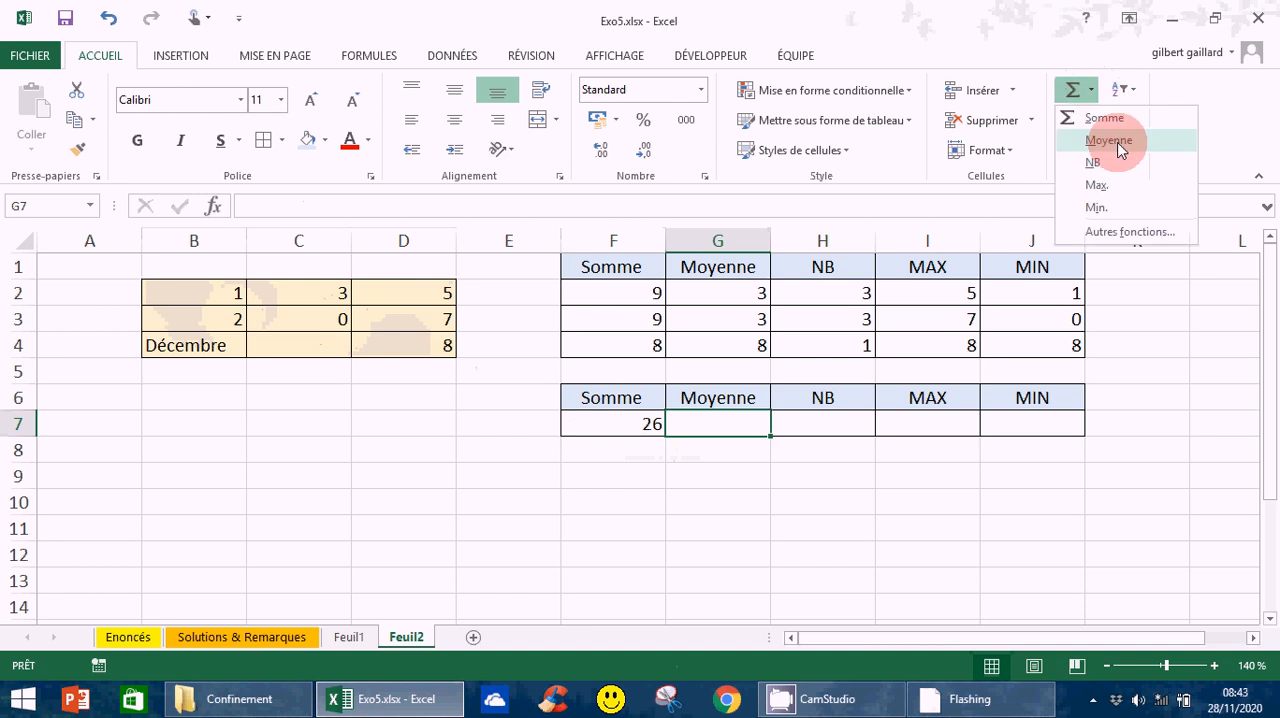
click(1108, 139)
click(153, 294)
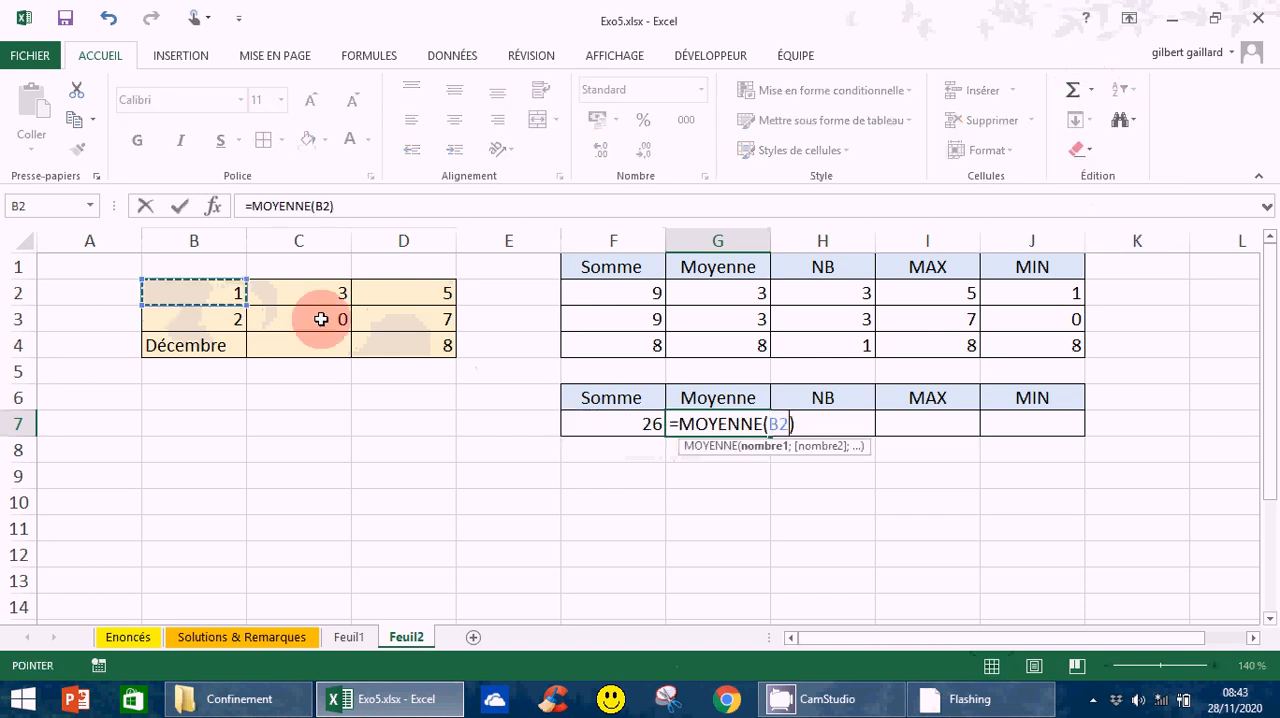
drag(321, 319, 407, 347)
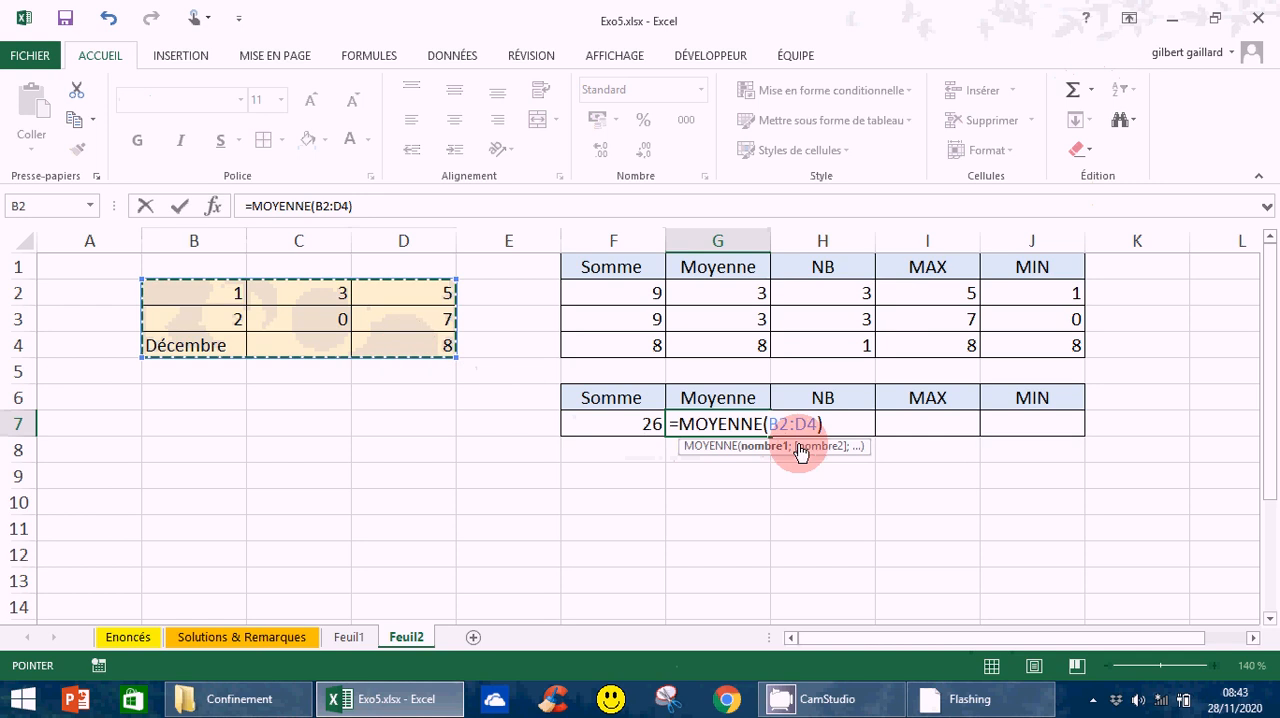
key(Return)
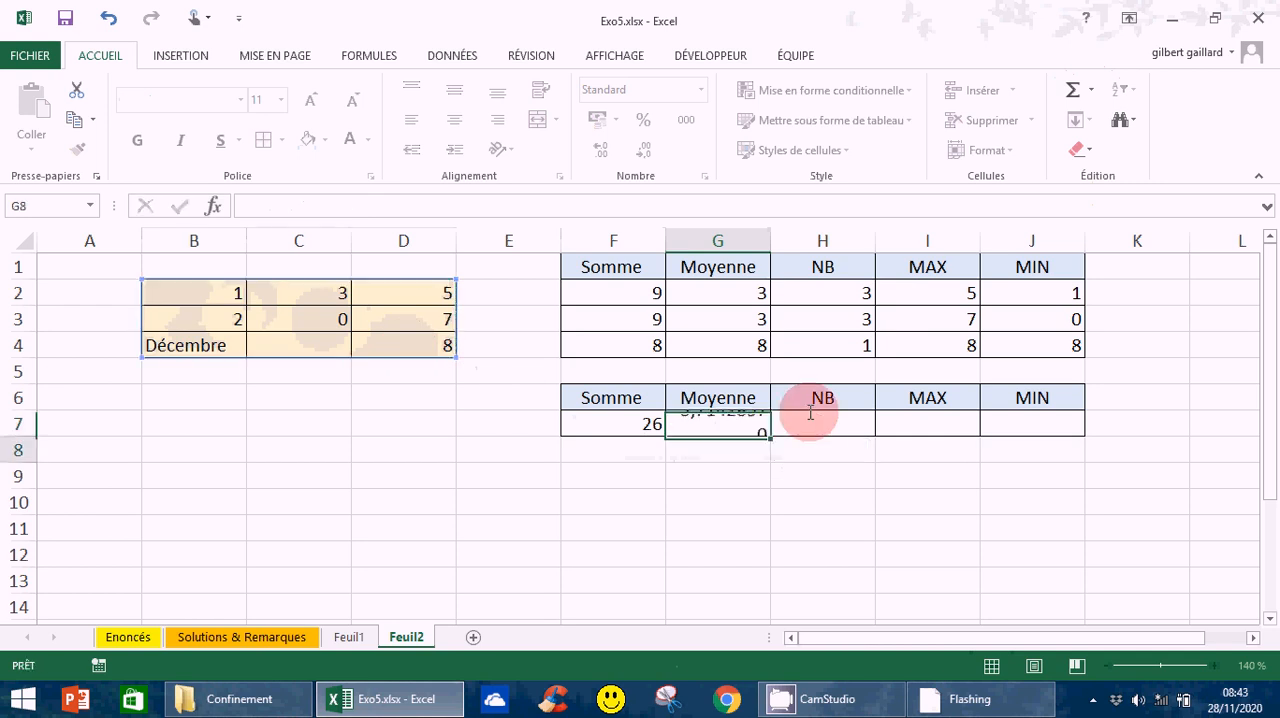
- Insert the NB function in H7, replacing the proposed range with the whole source table B2:D4
click(822, 432)
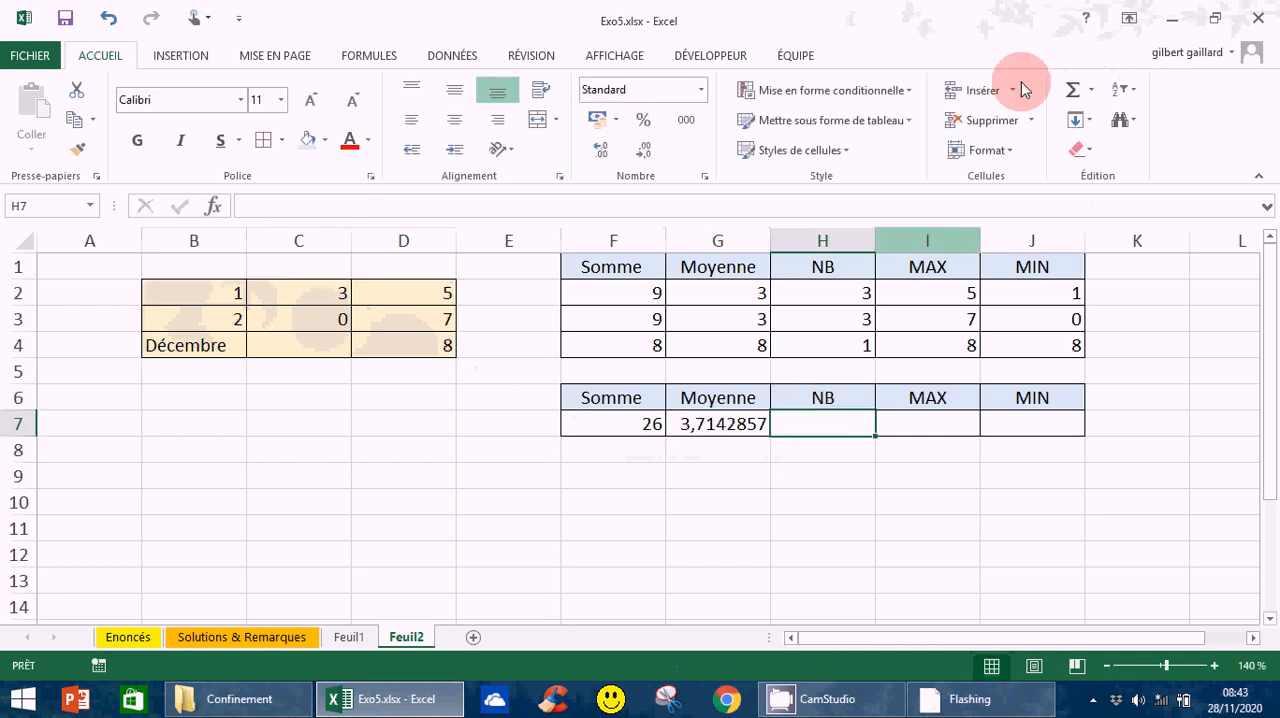
click(1091, 90)
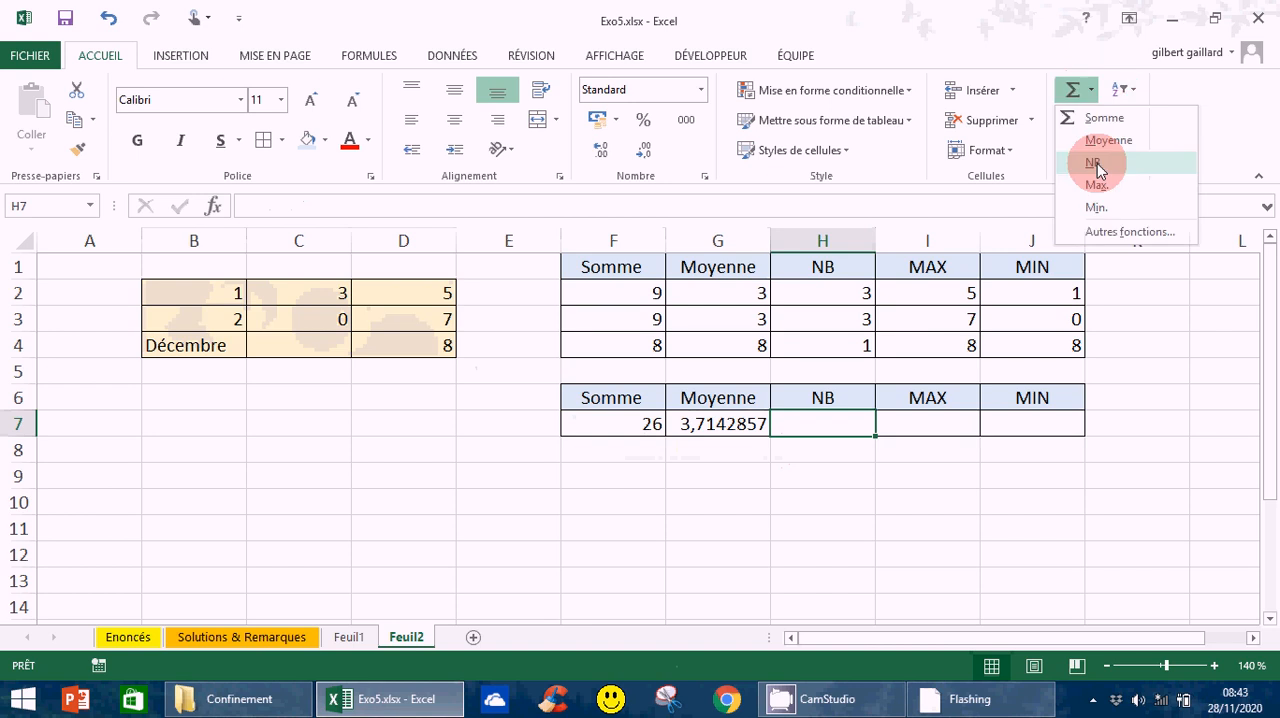
click(1096, 165)
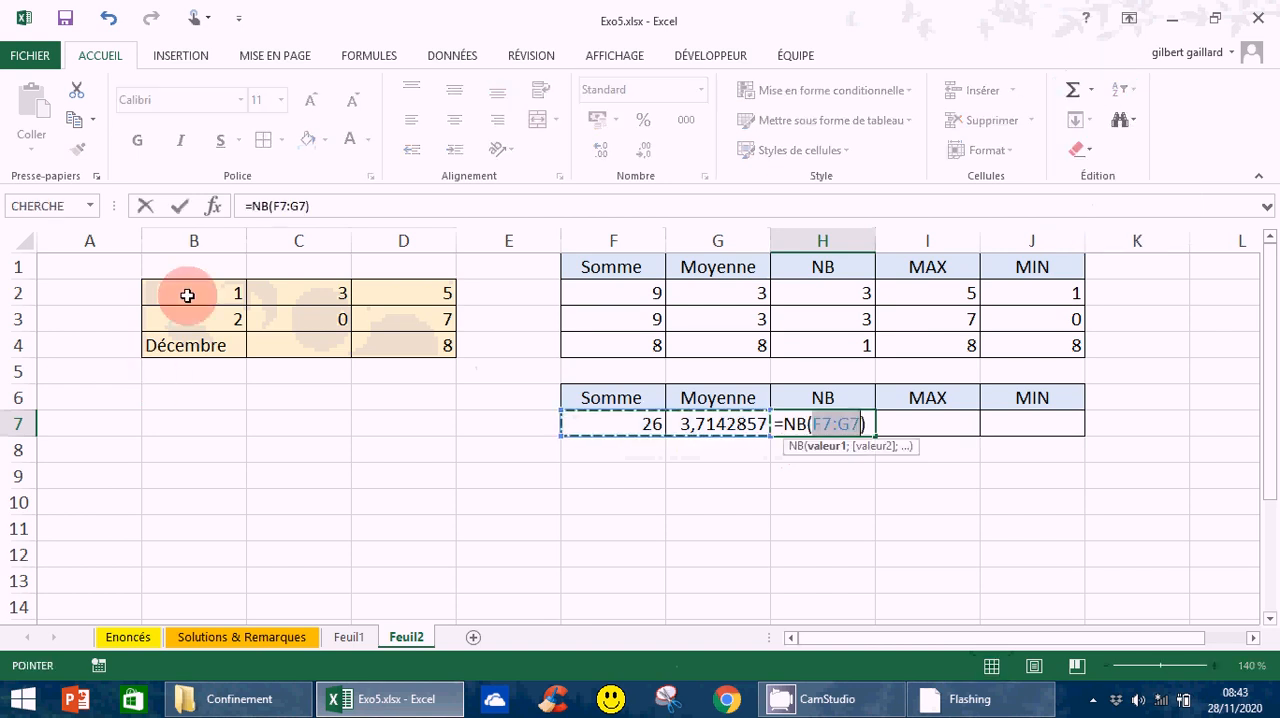
drag(187, 295, 400, 345)
key(Return)
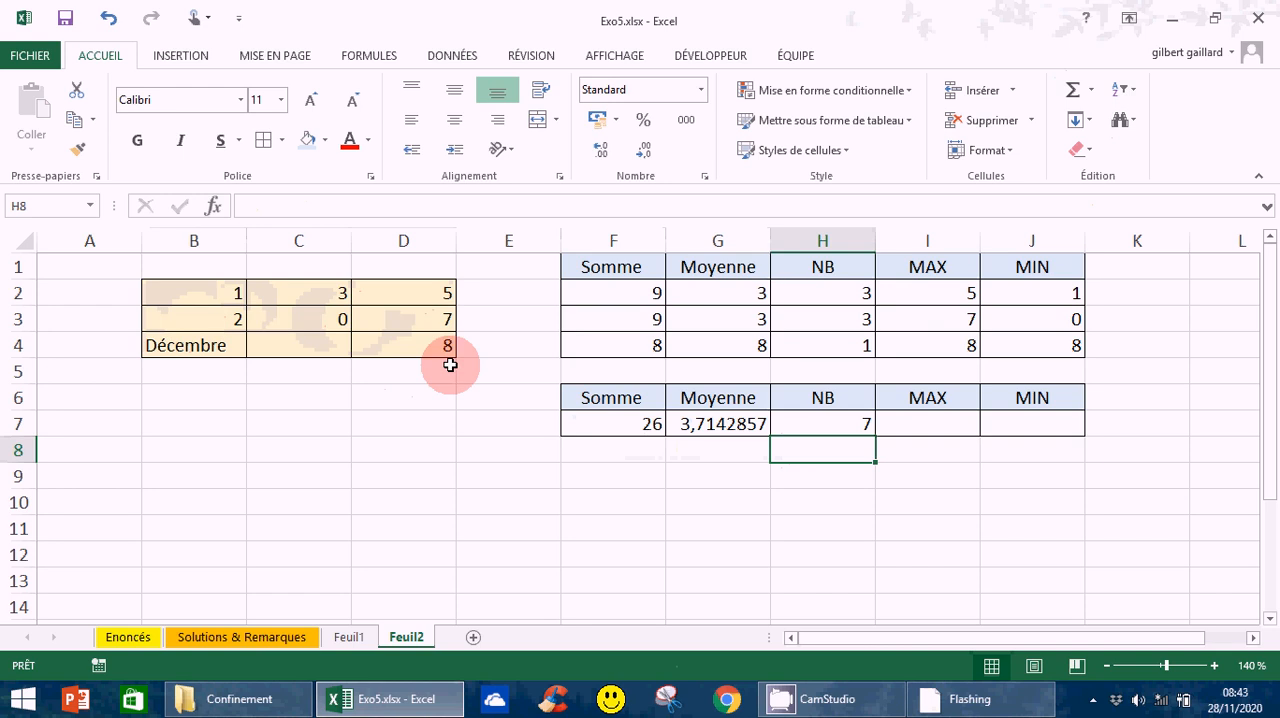
- Insert the Max function in I7, replacing the proposed range so the formula reads =MAX(B2:D4)
click(927, 424)
click(1091, 89)
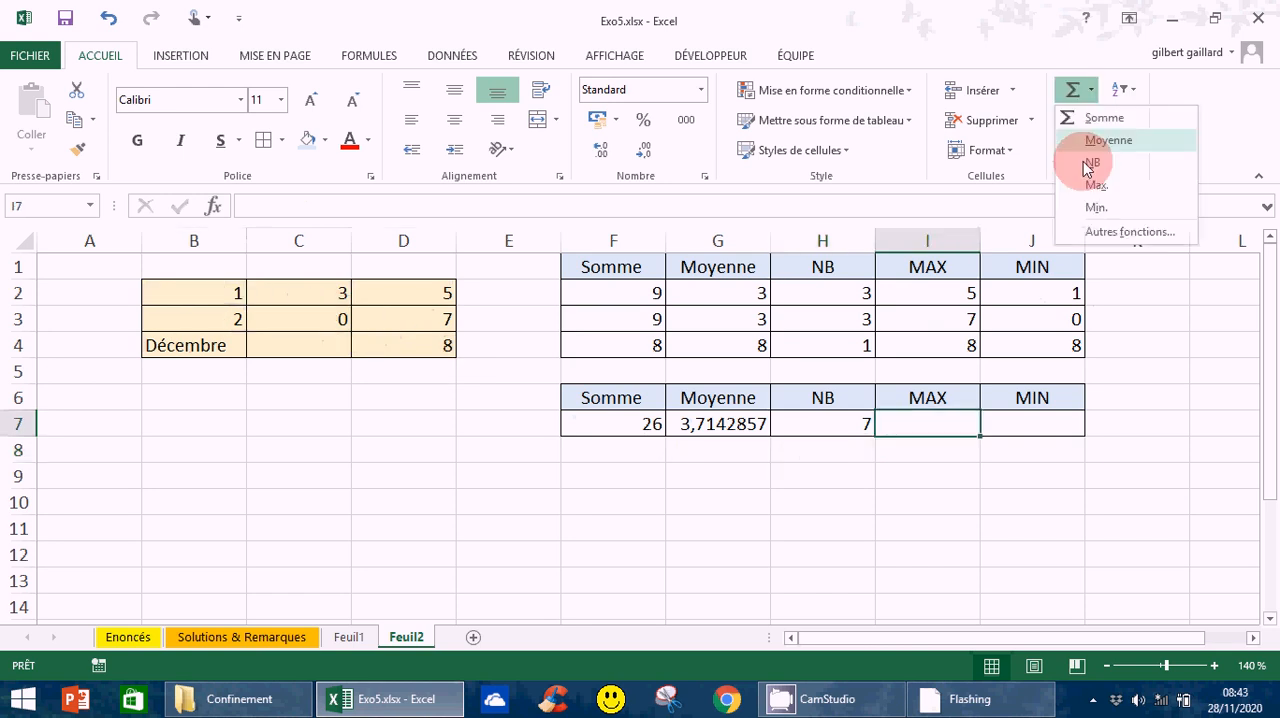
click(1103, 189)
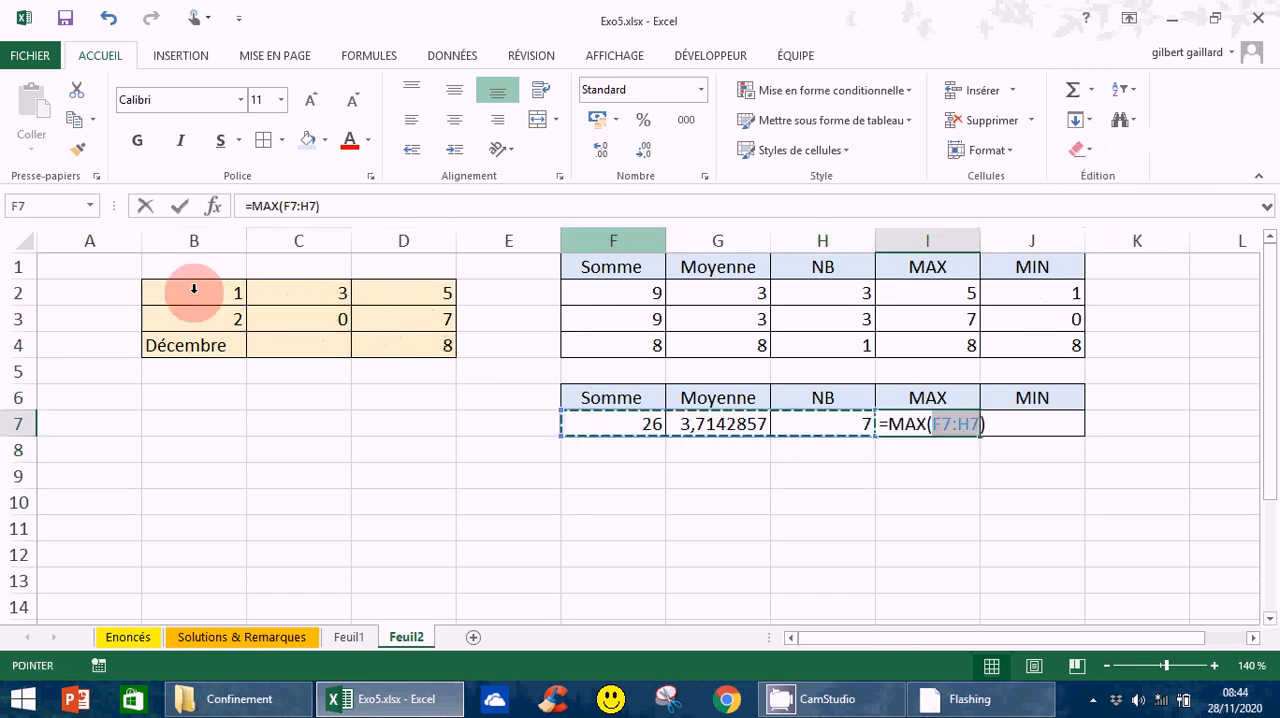
drag(195, 293, 452, 348)
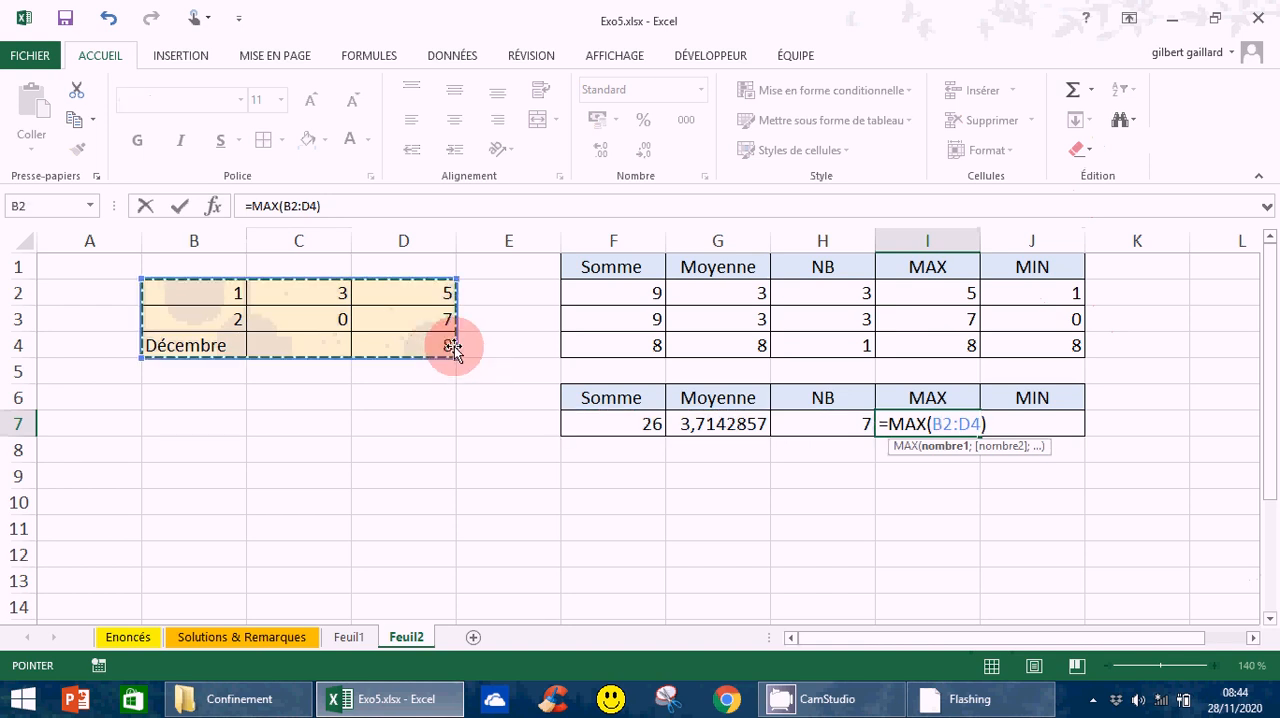
key(Return)
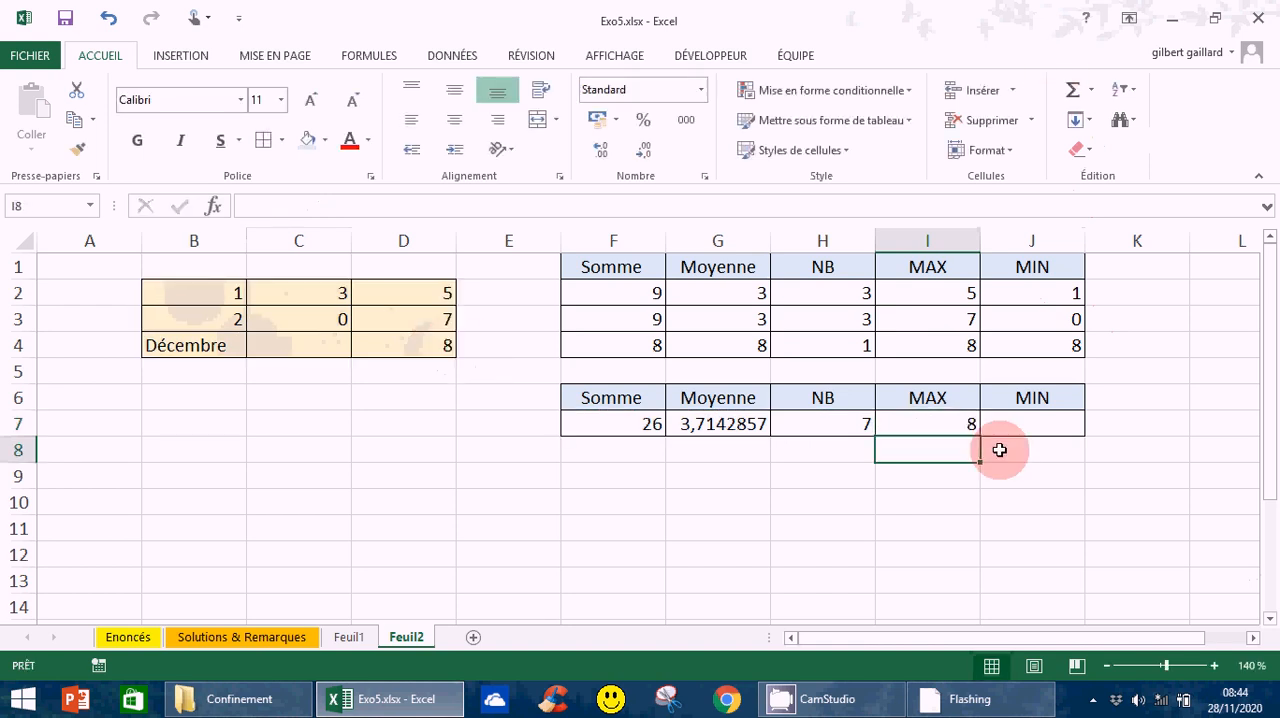
- Insert the Min function in J7, replacing the proposed range so the formula reads =MIN(B2:D4)
click(1040, 427)
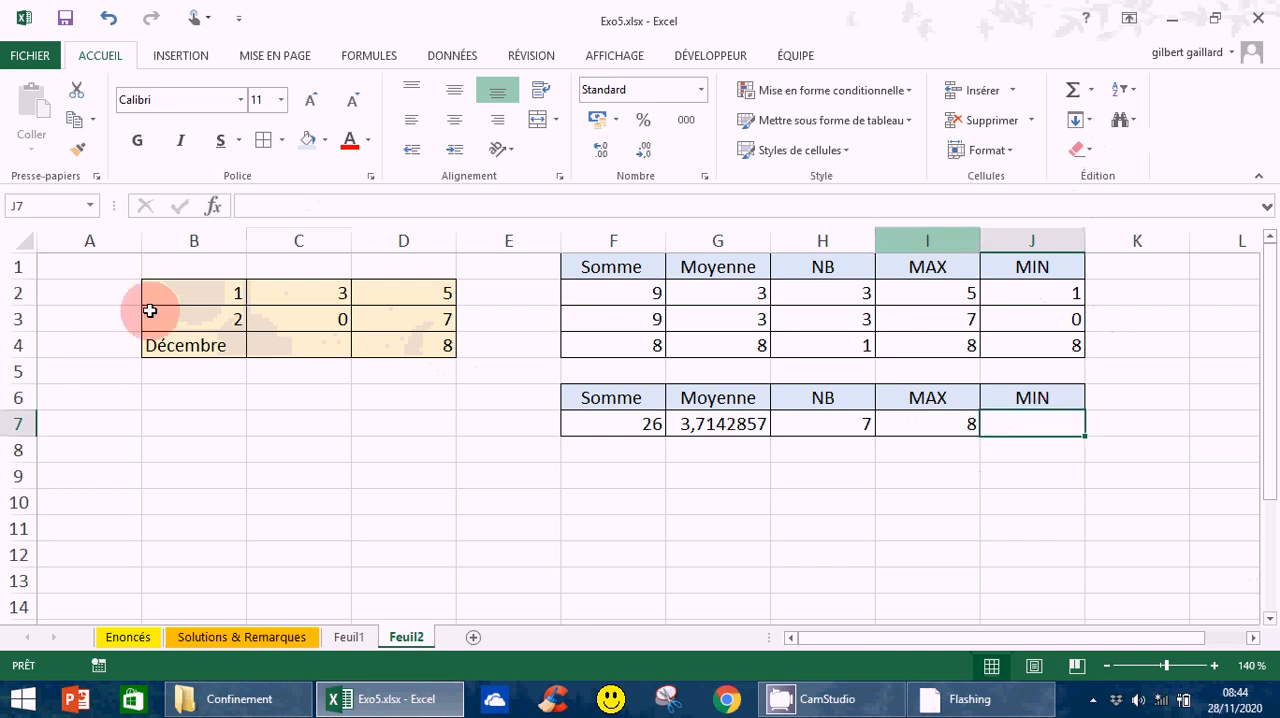
click(1094, 92)
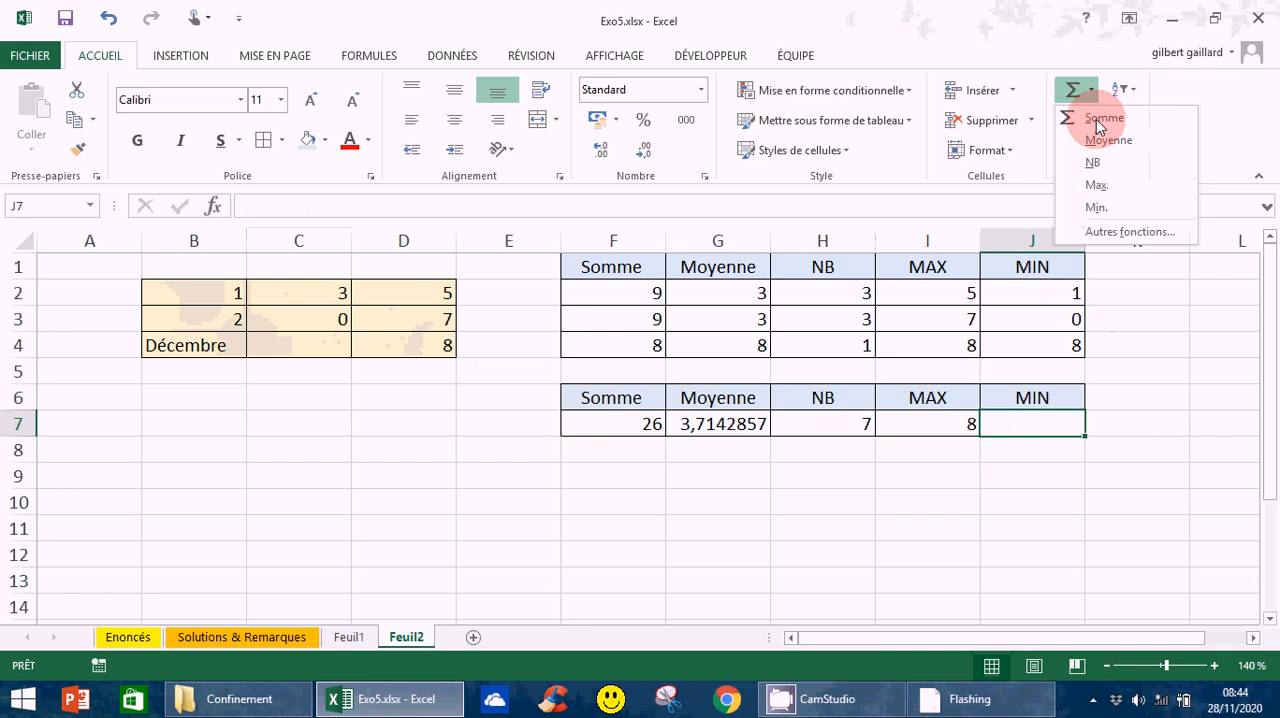
click(1096, 207)
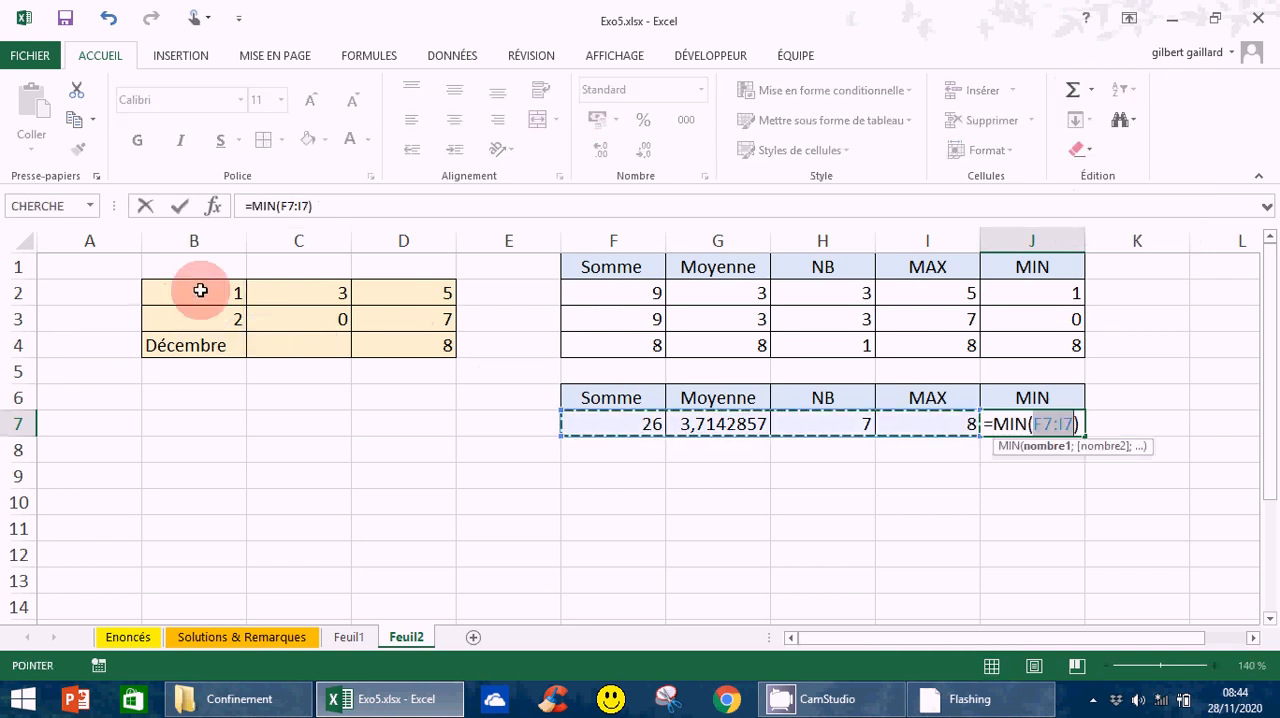
drag(201, 290, 399, 346)
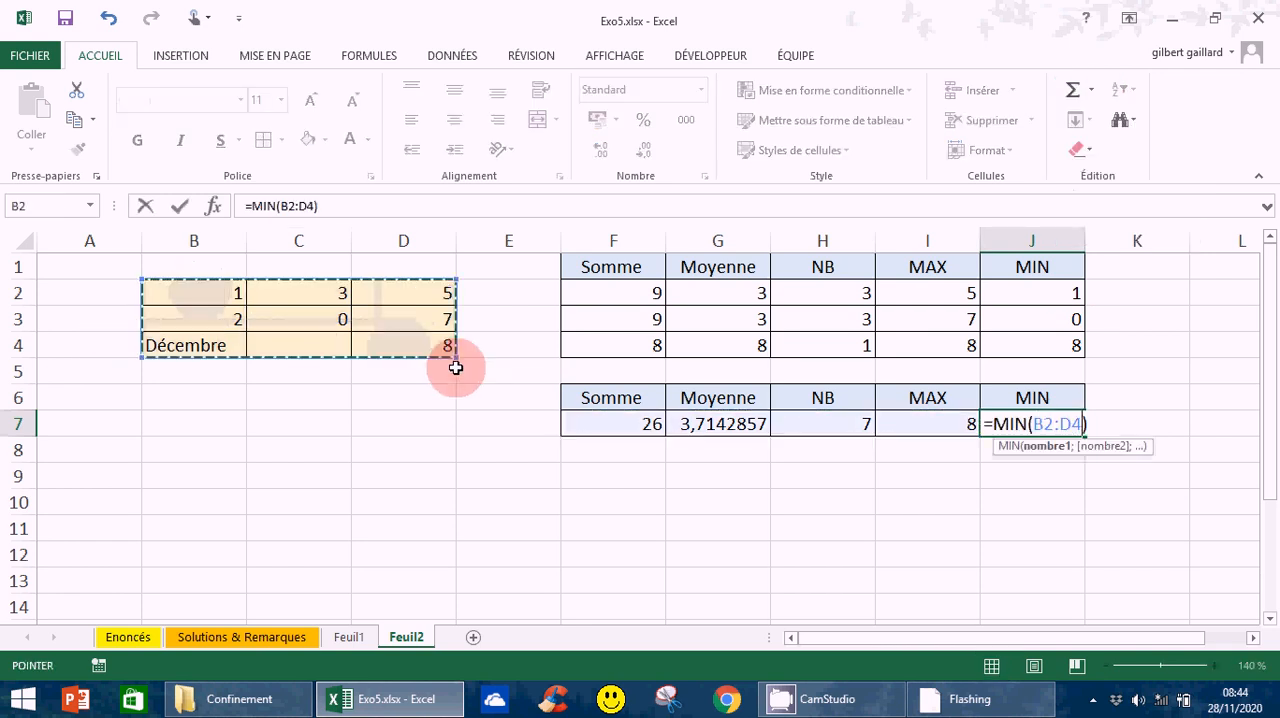
key(Return)
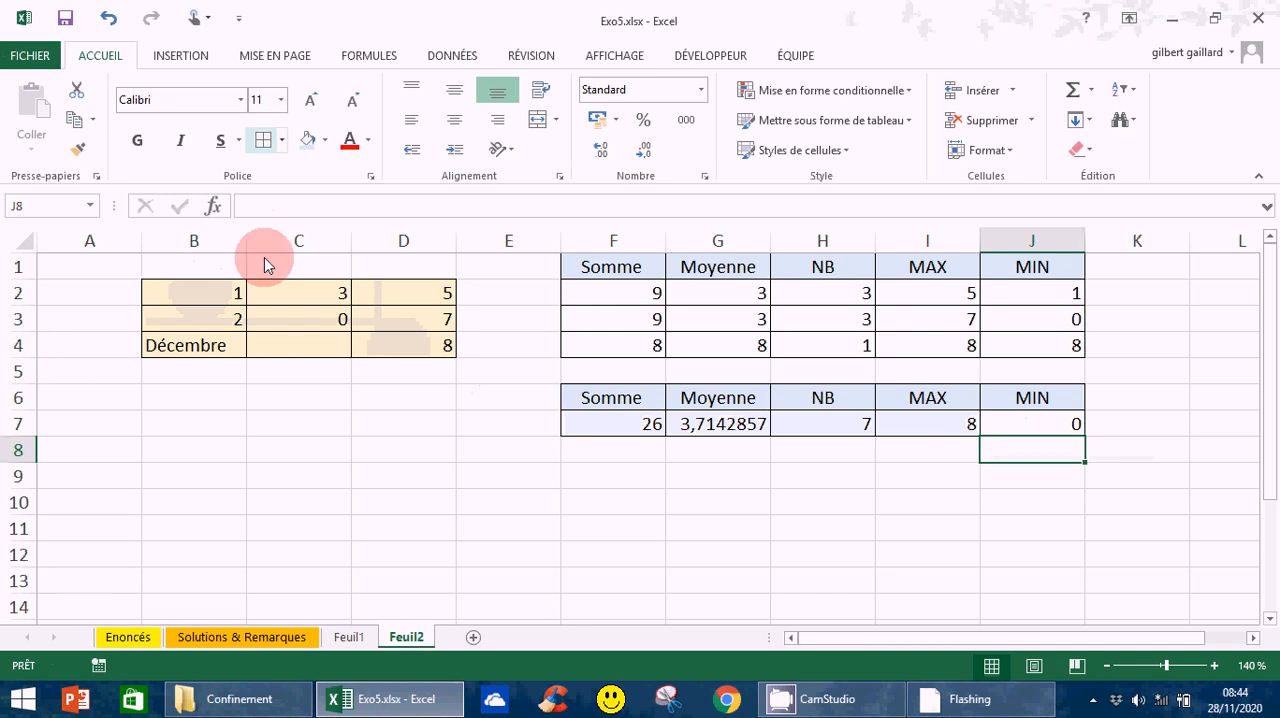
- Clear the contents of cell C3 and select an empty cell below the source table
click(320, 318)
key(Delete)
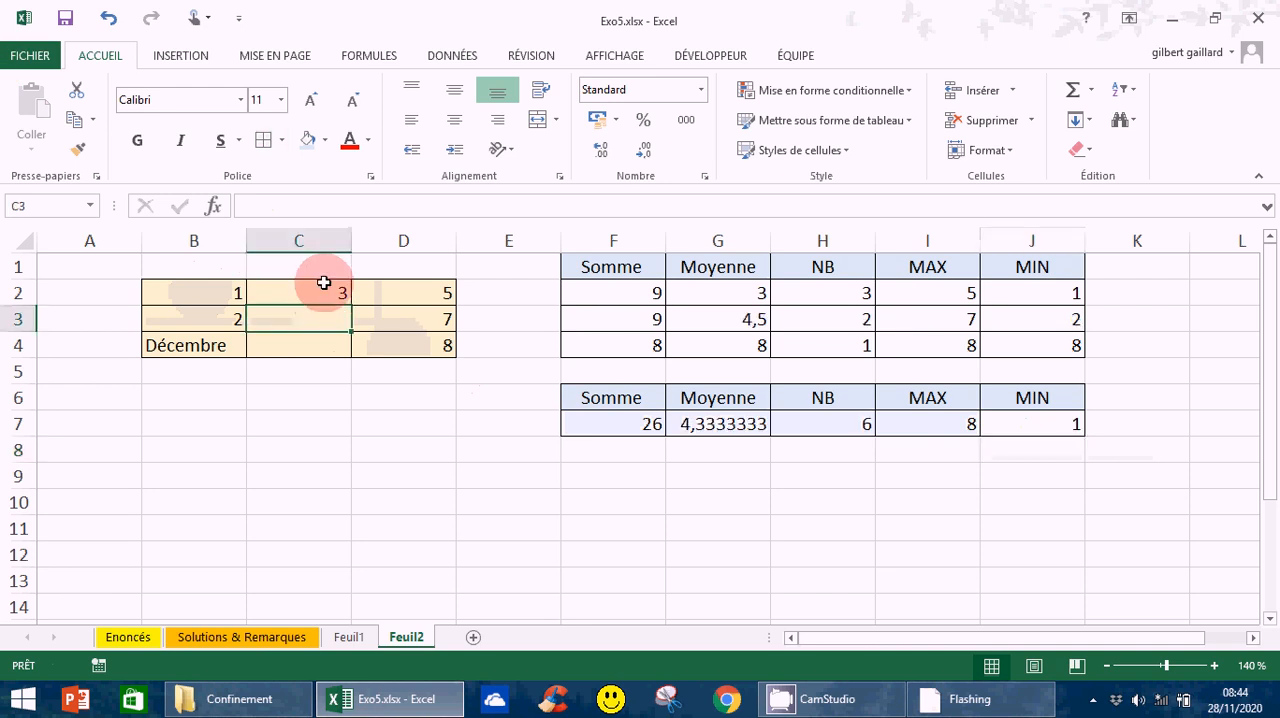
click(308, 476)
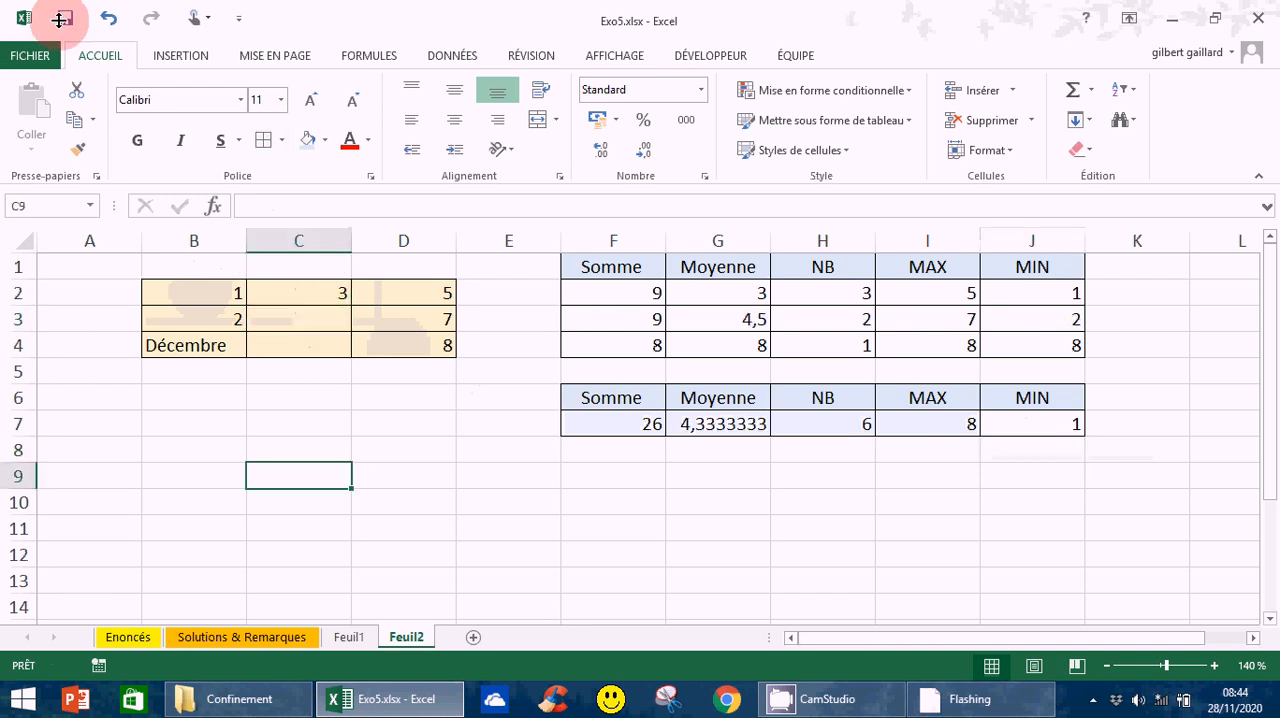